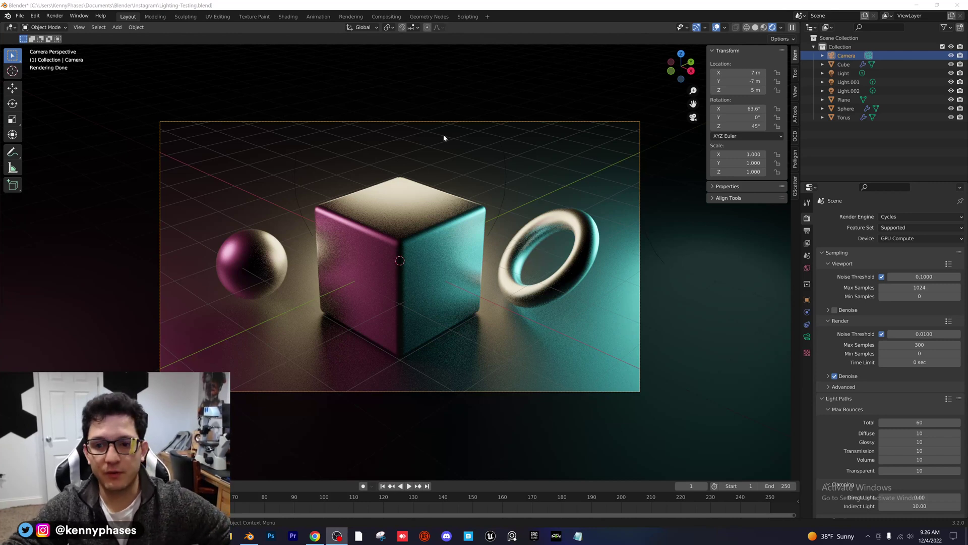
Choose File > New > General to replace the lighting-test file with a default scene.
{"action": "scroll", "coordinate": [356, 228], "scroll_direction": "up", "scroll_amount": 2}
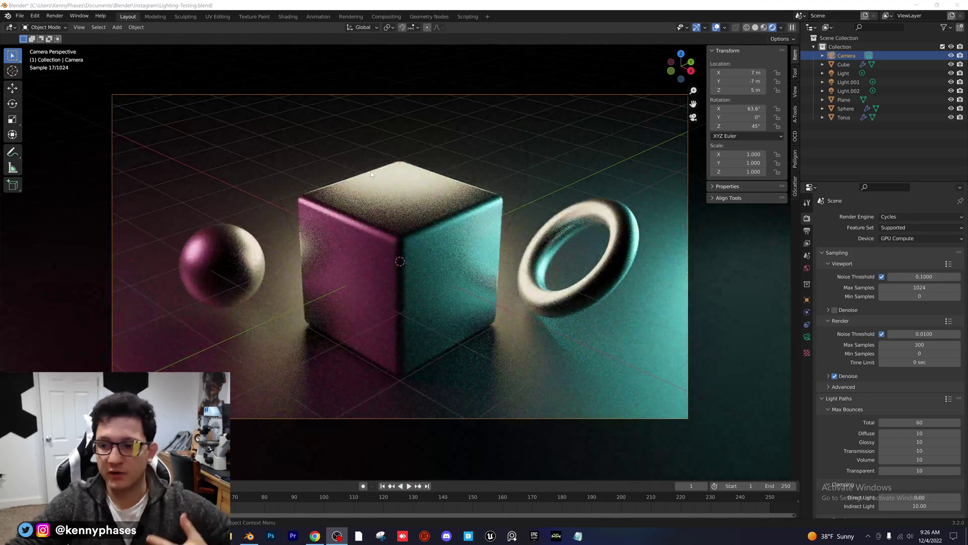
{"action": "scroll", "coordinate": [370, 169], "scroll_direction": "down", "scroll_amount": 2}
{"action": "scroll", "coordinate": [370, 169], "scroll_direction": "up", "scroll_amount": 2}
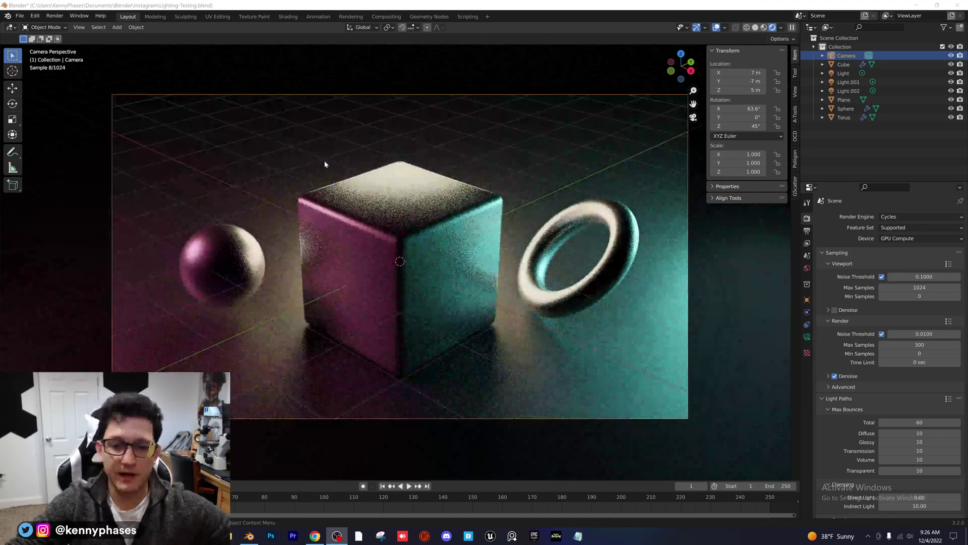
{"action": "left_click", "coordinate": [21, 16]}
{"action": "mouse_move", "coordinate": [61, 26]}
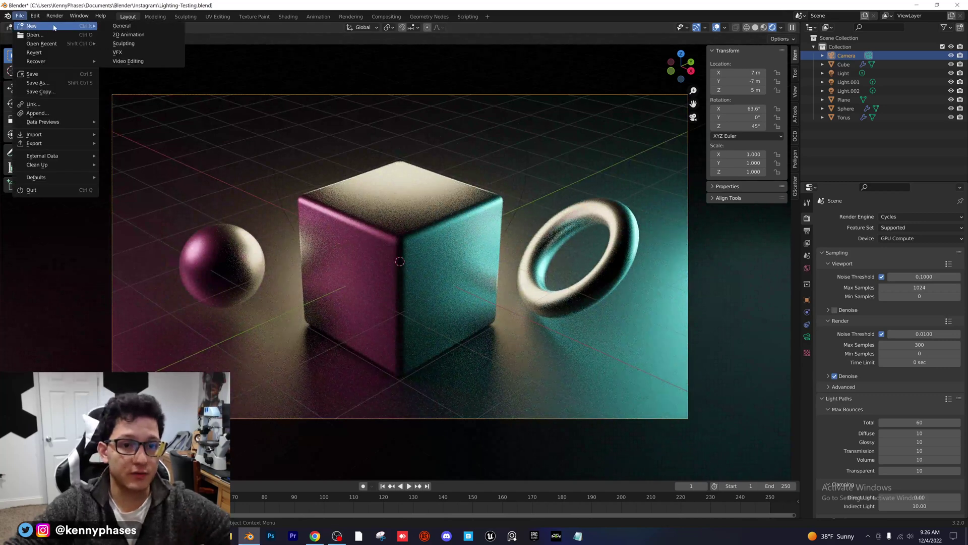
{"action": "left_click", "coordinate": [153, 29]}
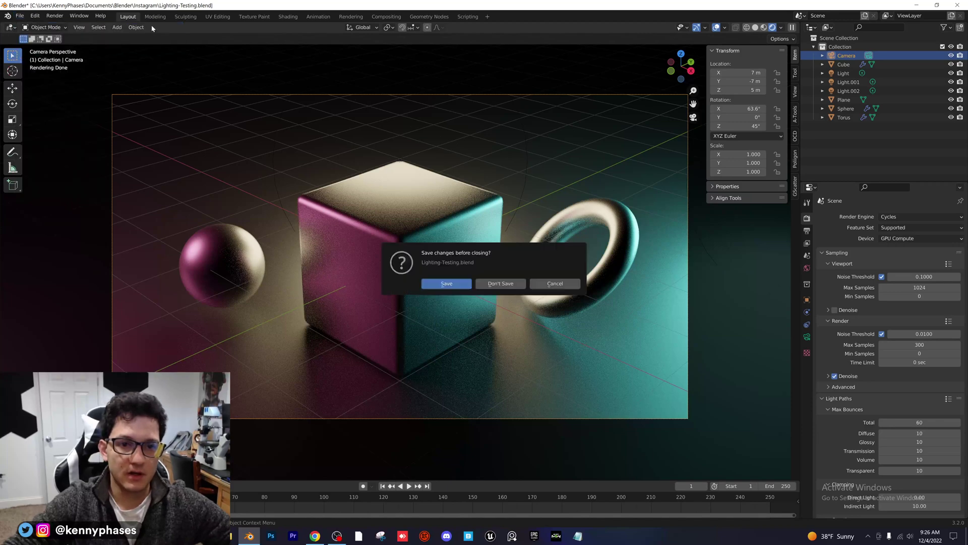
Discard changes to the old file and view the new scene through the camera.
{"action": "left_click", "coordinate": [500, 284]}
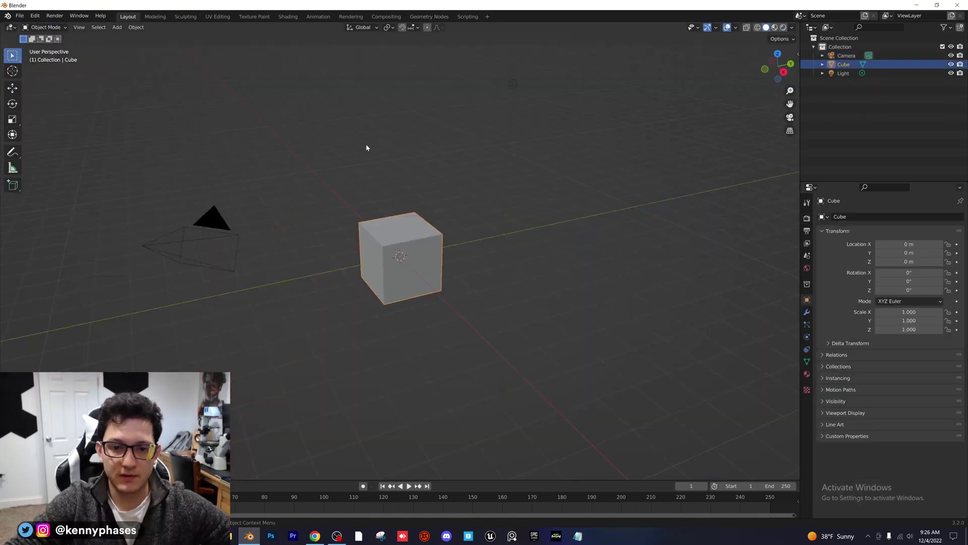
{"action": "left_click", "coordinate": [369, 140]}
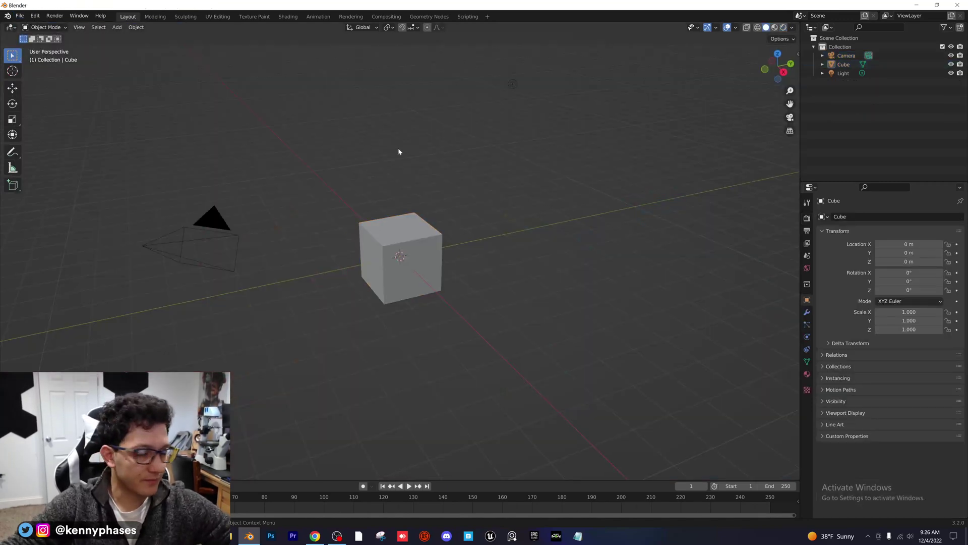
{"action": "left_click", "coordinate": [512, 83]}
{"action": "middle_click_drag", "start_coordinate": [511, 83], "coordinate": [446, 99]}
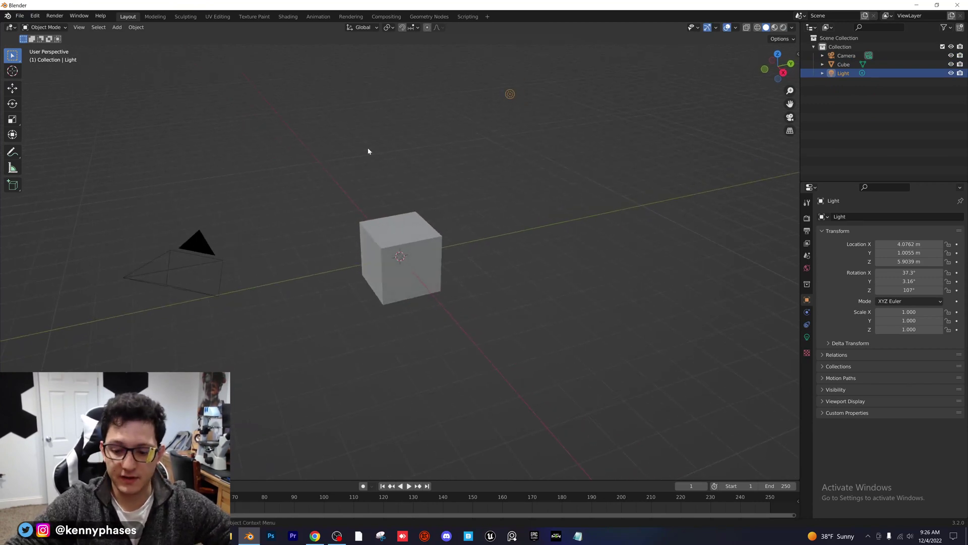
{"action": "key", "text": "KP_0"}
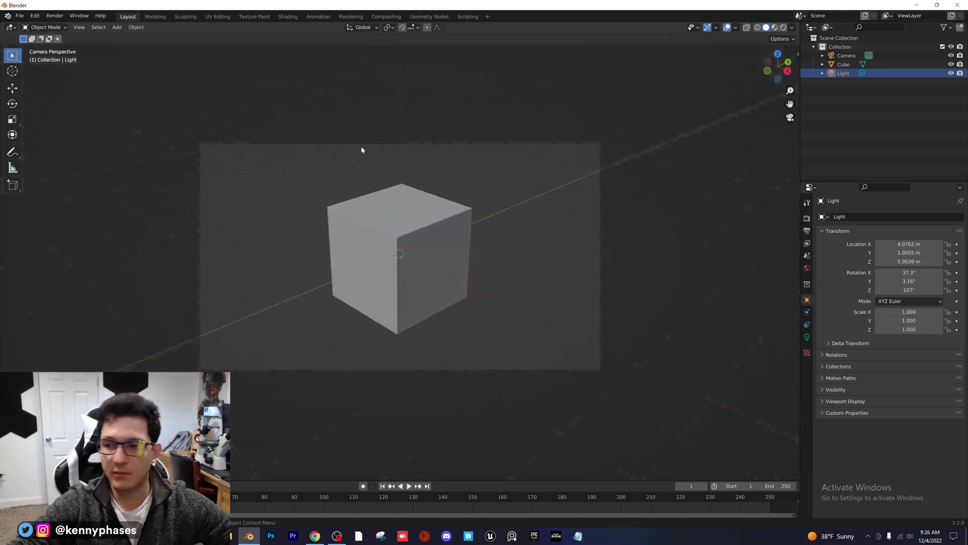
Place the camera at X 7, Y -7, Z 5 m with a 45° Z rotation.
{"action": "left_click", "coordinate": [851, 57]}
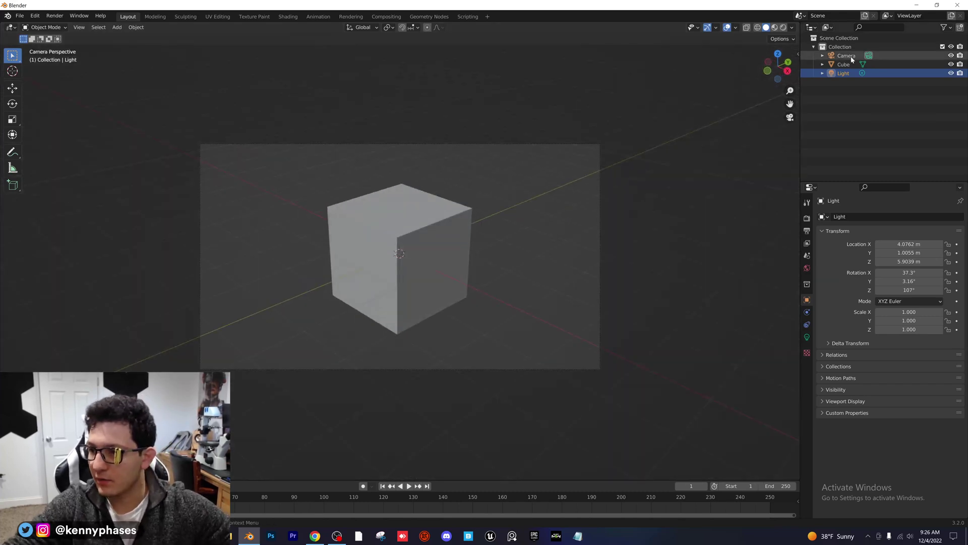
{"action": "left_click", "coordinate": [798, 54]}
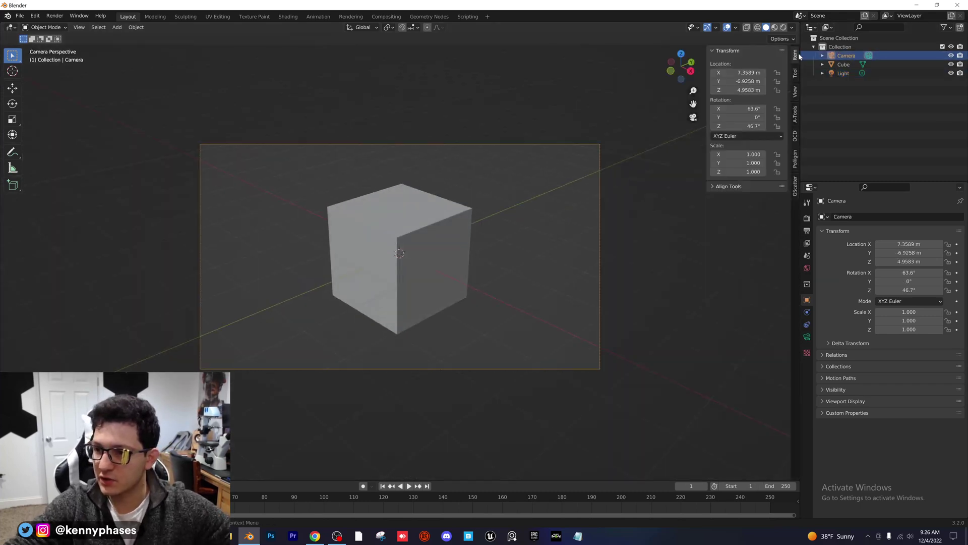
{"action": "left_click", "coordinate": [747, 126]}
{"action": "type", "text": "45"}
{"action": "key", "text": "Tab"}
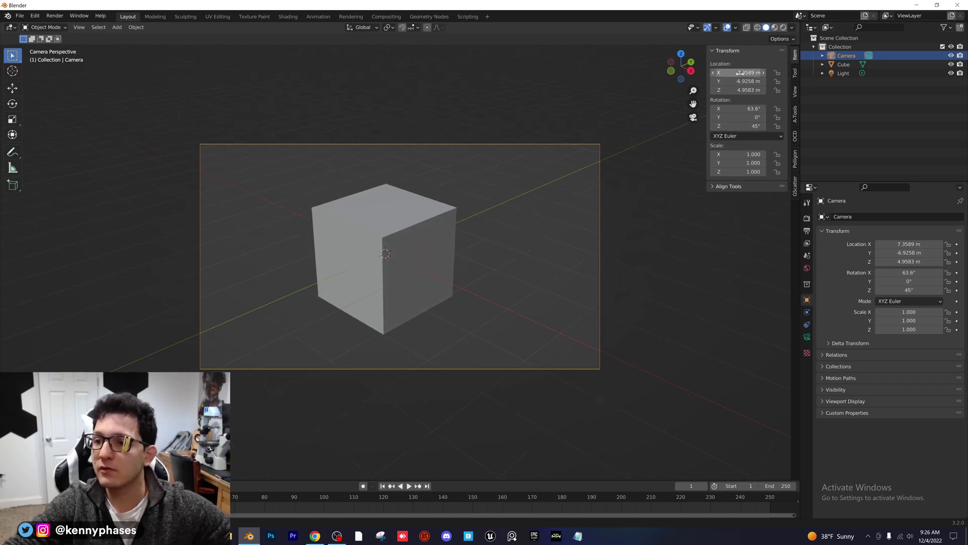
{"action": "type", "text": "7"}
{"action": "key", "text": "Tab"}
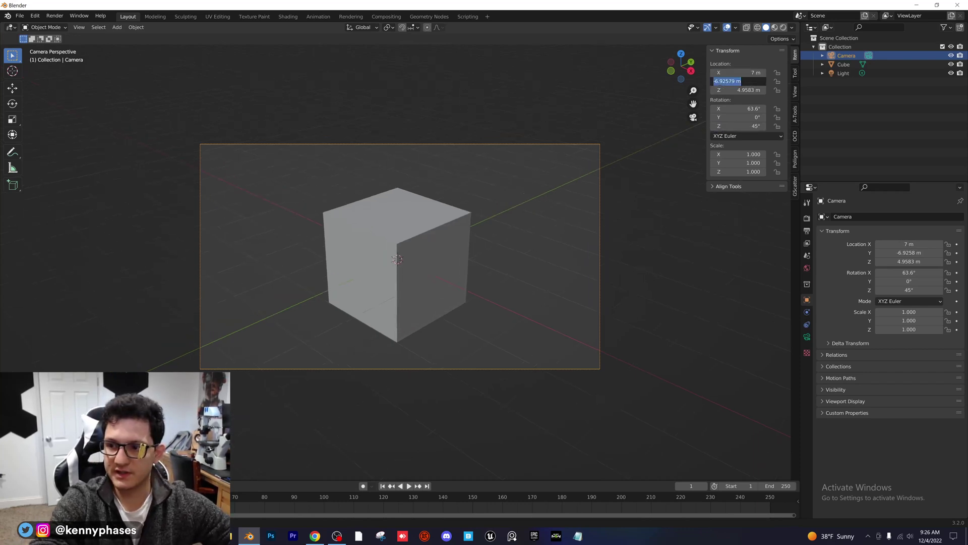
{"action": "key", "text": "BackSpace"}
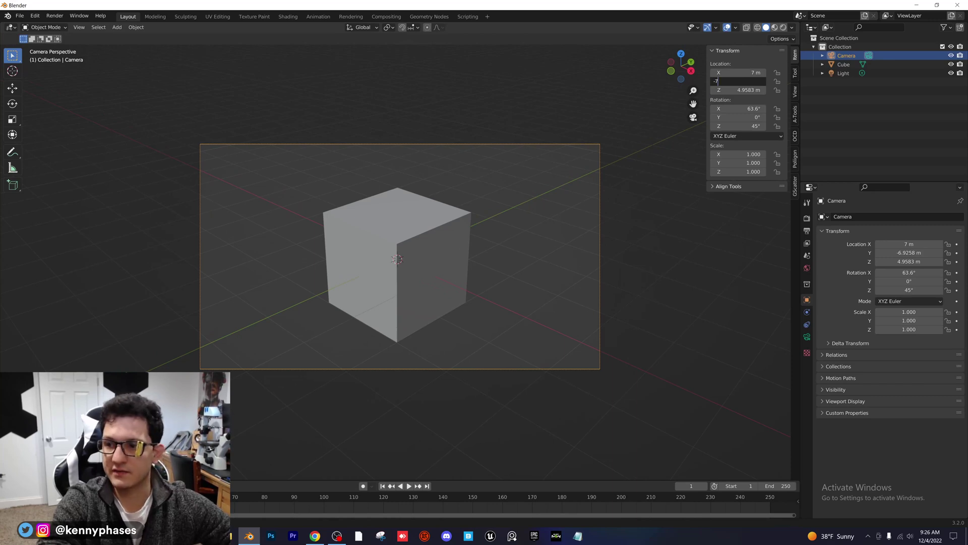
{"action": "key", "text": "Tab"}
{"action": "type", "text": "5"}
{"action": "key", "text": "Return"}
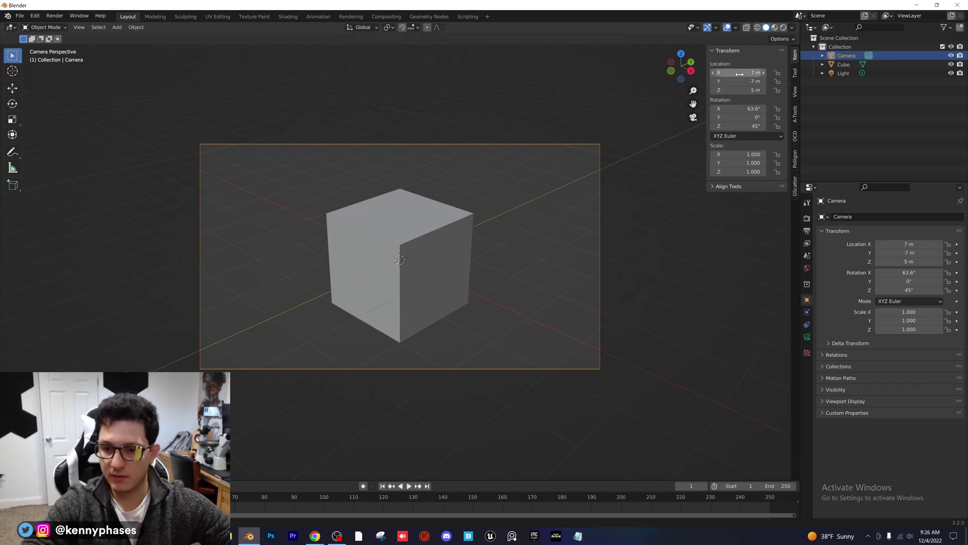
{"action": "left_click", "coordinate": [807, 337]}
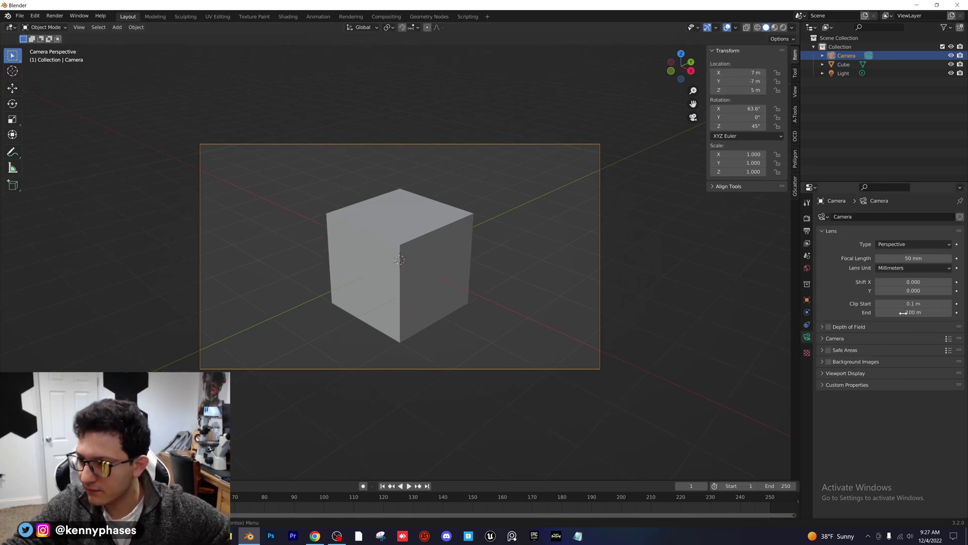
{"action": "left_click", "coordinate": [807, 218]}
Switch the render engine to Cycles with GPU Compute as the device.
{"action": "left_click", "coordinate": [916, 218]}
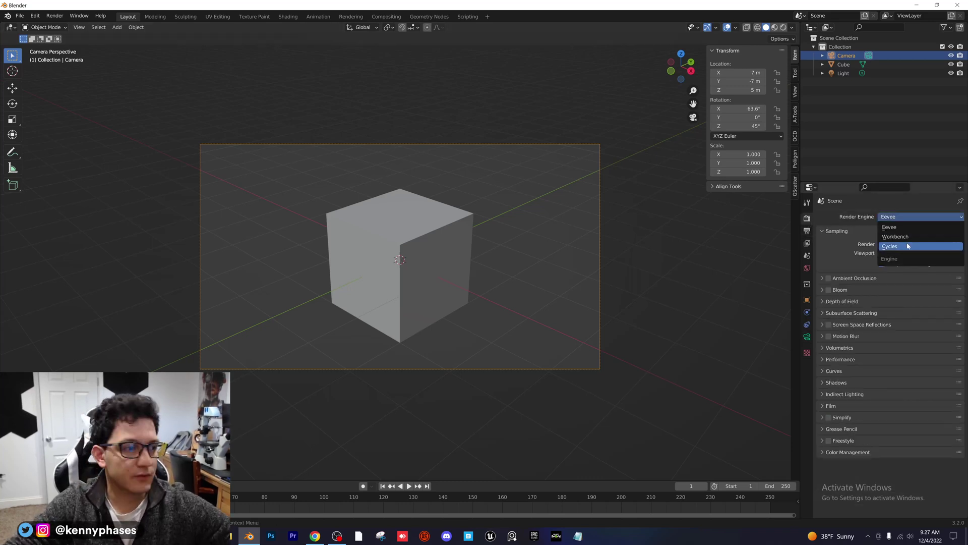
{"action": "left_click", "coordinate": [903, 247]}
{"action": "left_click", "coordinate": [908, 238]}
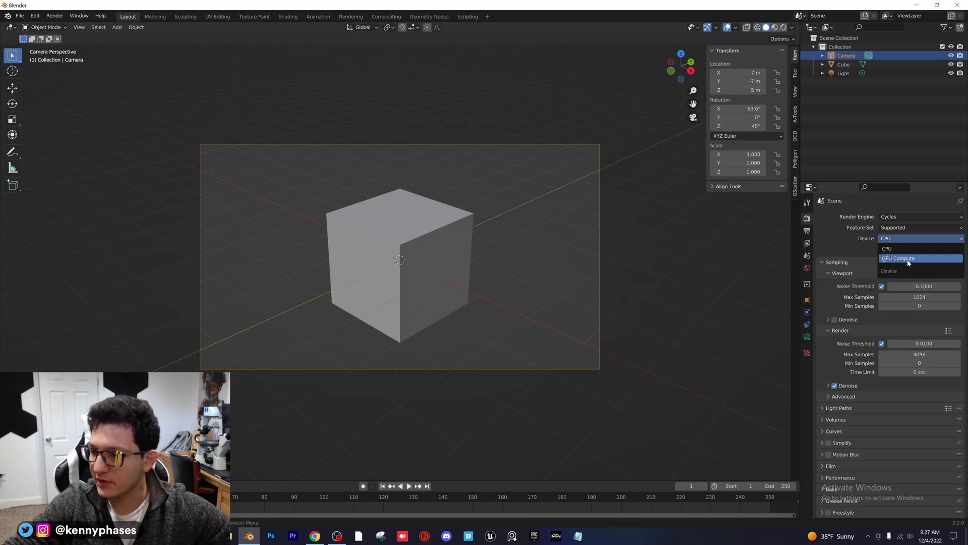
{"action": "left_click", "coordinate": [906, 259]}
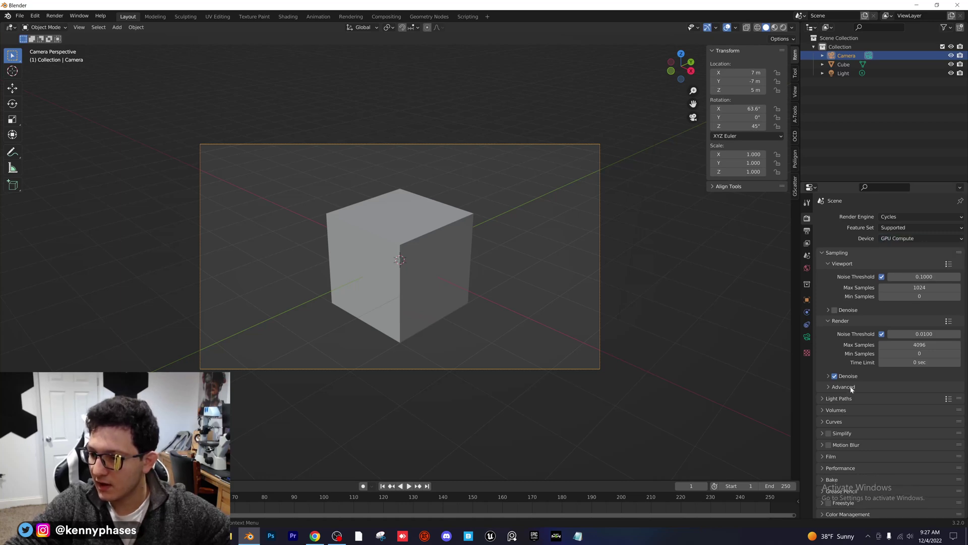
Set the Diffuse, Glossy, Transmission and Transparent light-path bounces to 10 each.
{"action": "left_click", "coordinate": [838, 398]}
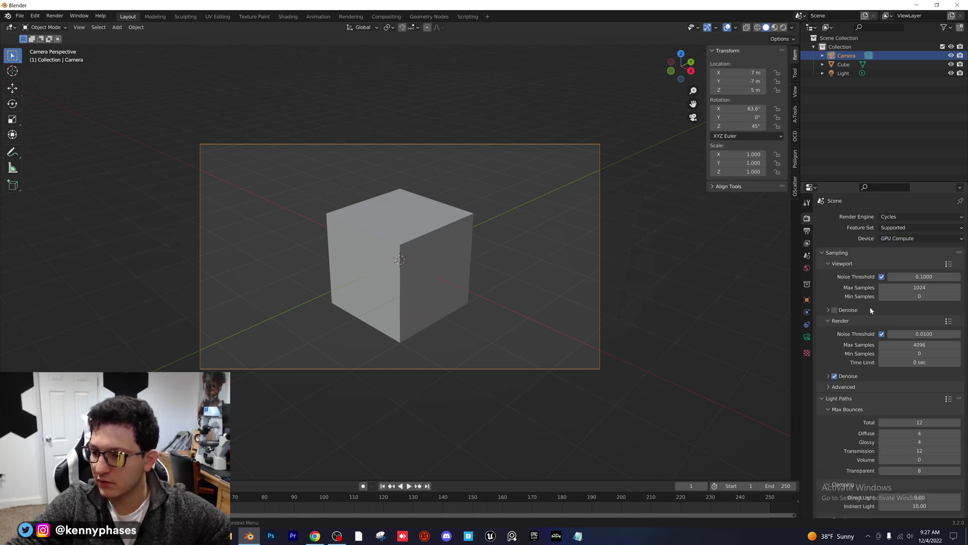
{"action": "scroll", "coordinate": [869, 307], "scroll_direction": "down", "scroll_amount": 7}
{"action": "double_click", "coordinate": [908, 282]}
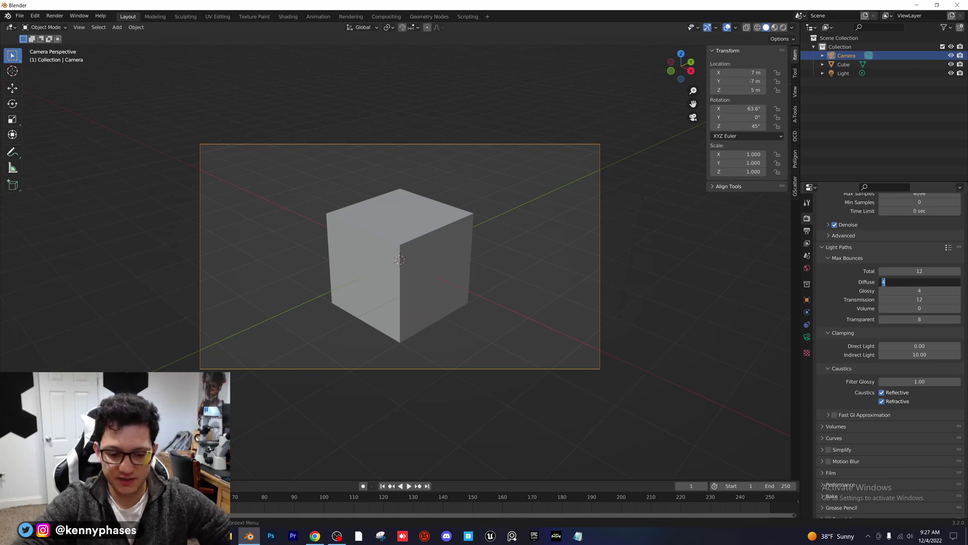
{"action": "type", "text": "10"}
{"action": "key", "text": "Tab"}
{"action": "type", "text": "10"}
{"action": "key", "text": "Tab"}
{"action": "type", "text": "10"}
{"action": "key", "text": "Tab"}
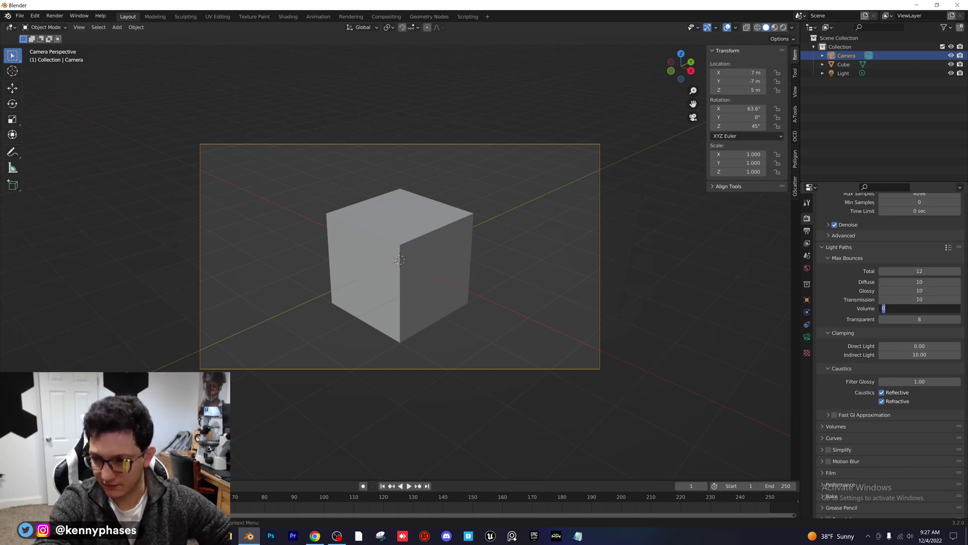
{"action": "key", "text": "Tab"}
{"action": "type", "text": "10"}
{"action": "key", "text": "Return"}
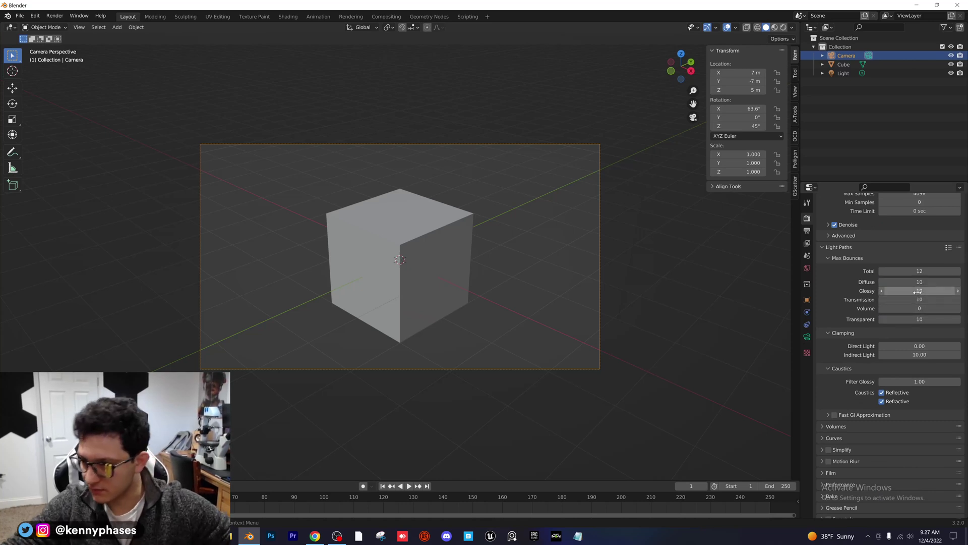
Set Total max bounces to 40 and Filter Glossy to 0.
{"action": "double_click", "coordinate": [933, 271]}
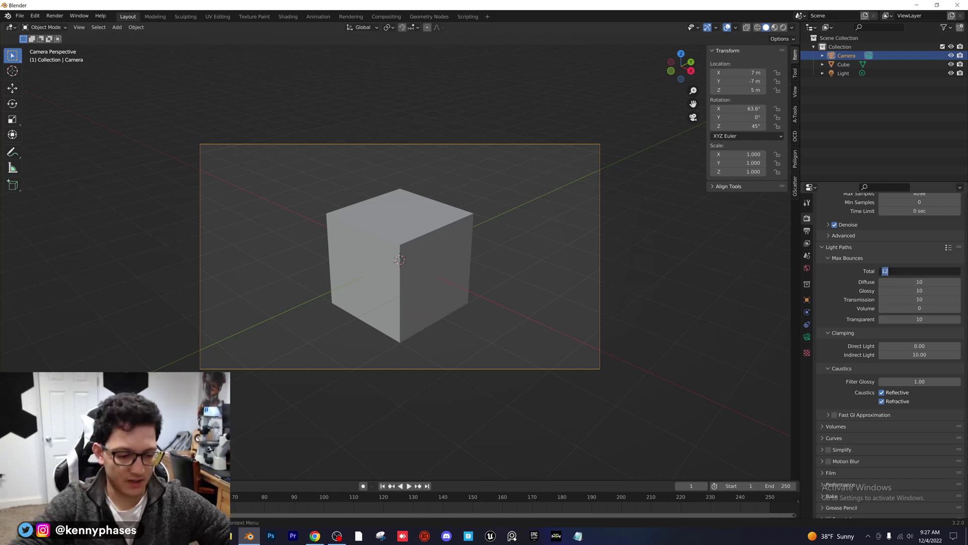
{"action": "type", "text": "40"}
{"action": "key", "text": "Return"}
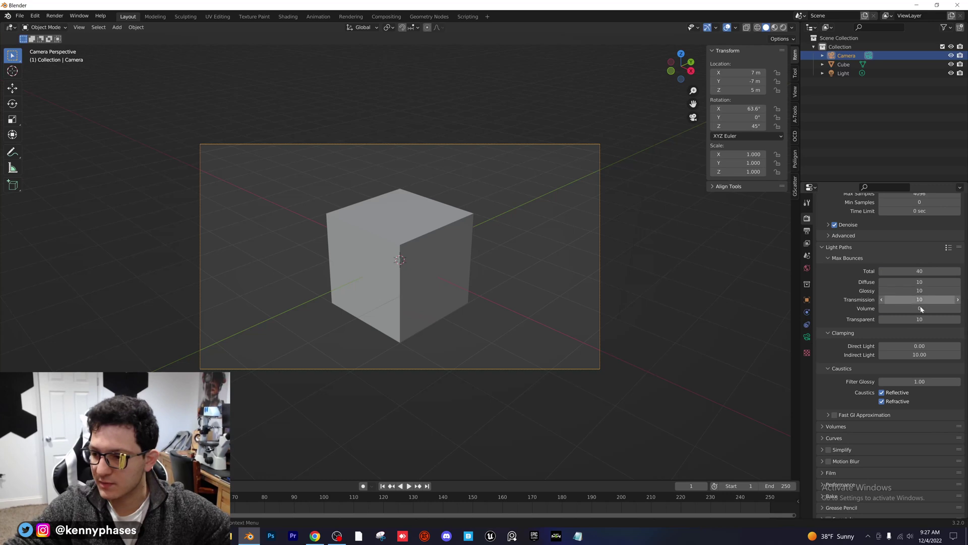
{"action": "left_click", "coordinate": [924, 382]}
{"action": "key", "text": "Return"}
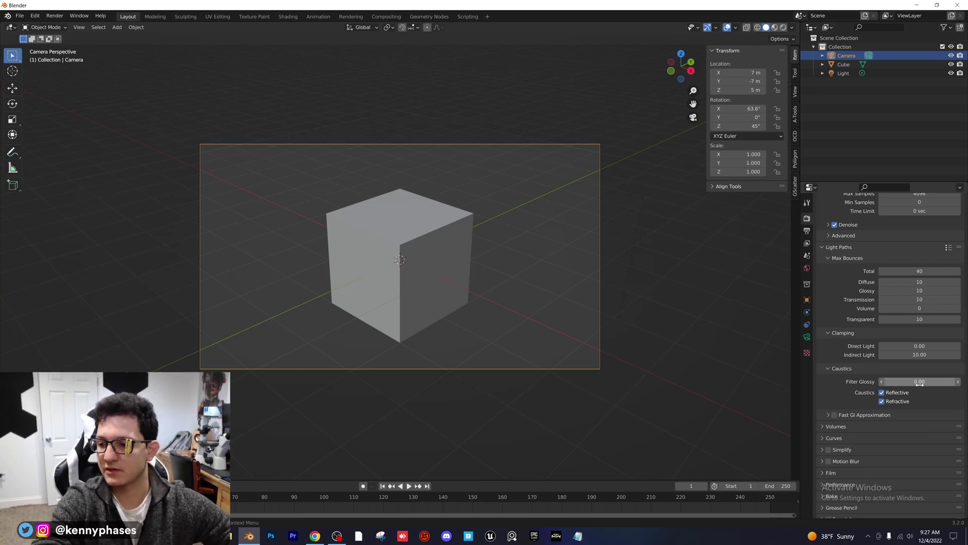
Set the render Max Samples to 300.
{"action": "scroll", "coordinate": [854, 323], "scroll_direction": "up", "scroll_amount": 6}
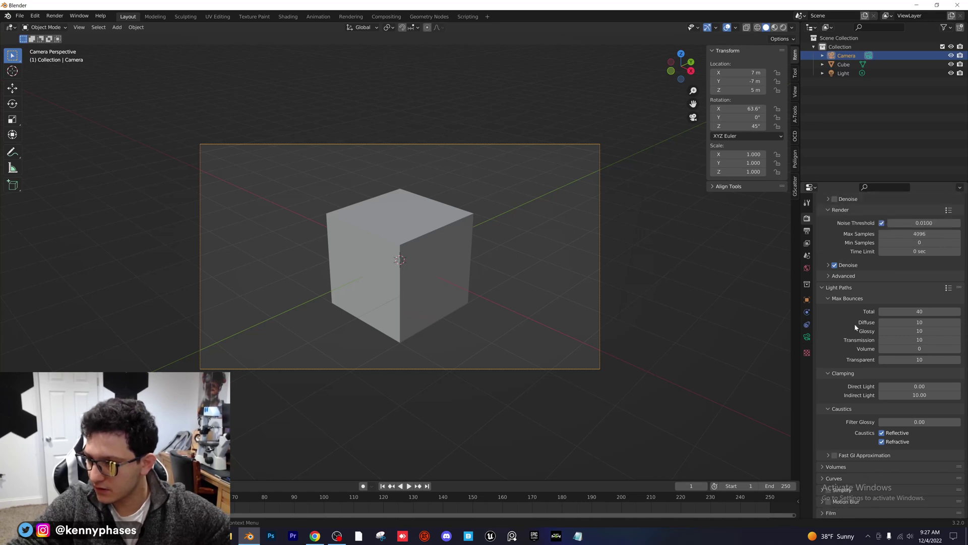
{"action": "left_click", "coordinate": [919, 324]}
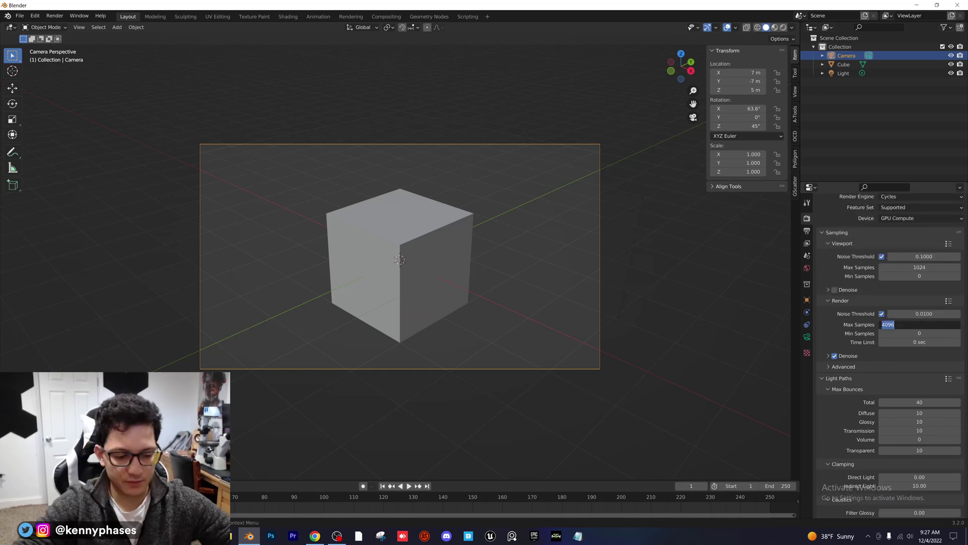
{"action": "type", "text": "3"}
{"action": "key", "text": "Return"}
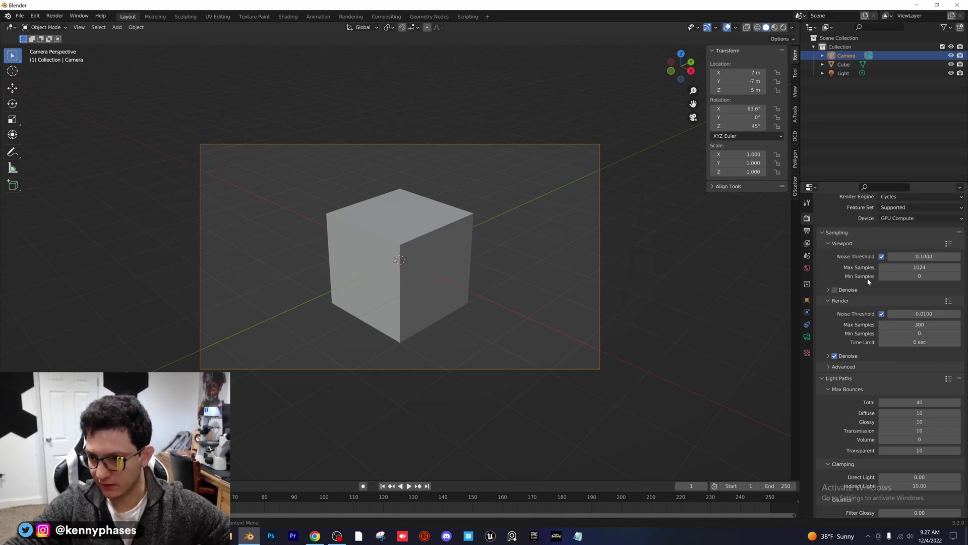
{"action": "left_click", "coordinate": [807, 231]}
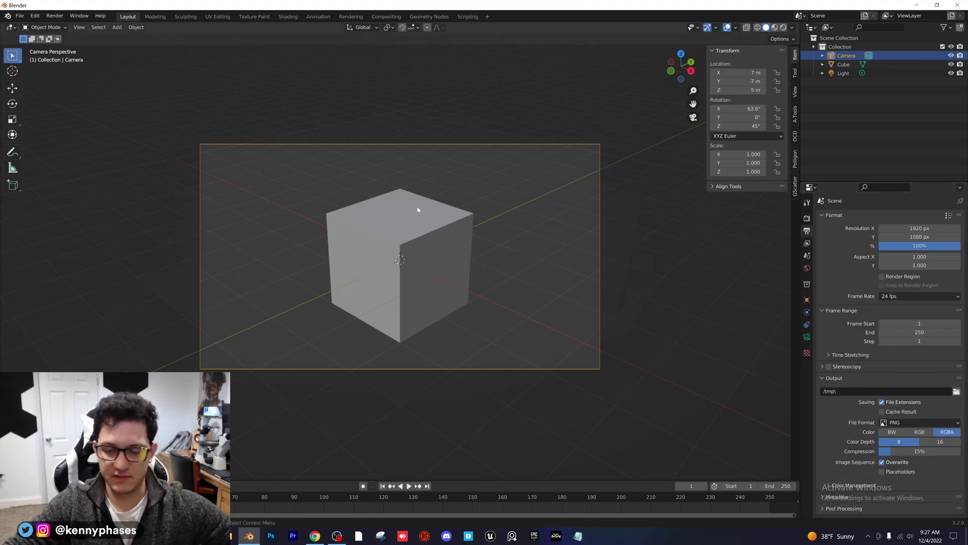
Save the scene as Tutorial-Lighting.blend on the Desktop and switch to Rendered shading.
{"action": "key", "text": "ctrl+s"}
{"action": "left_click", "coordinate": [217, 192]}
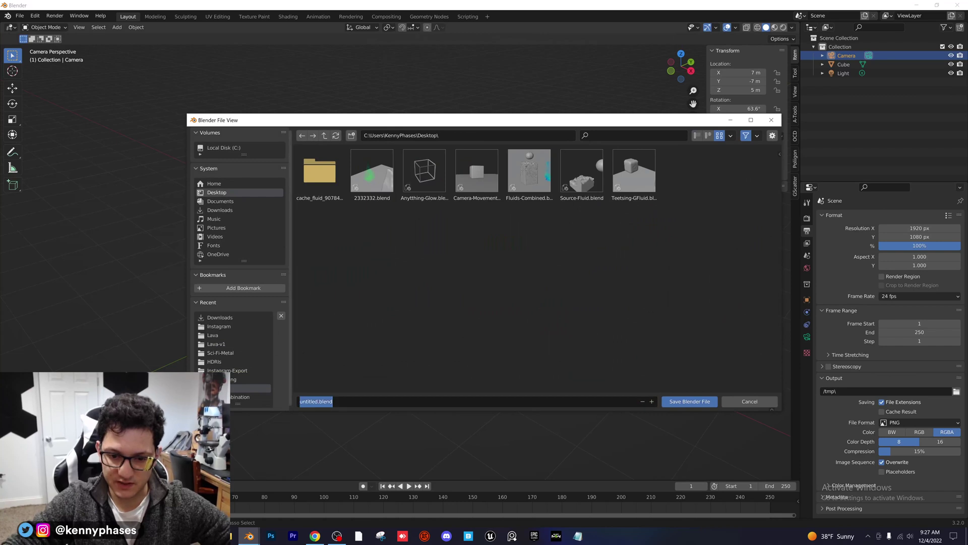
{"action": "type", "text": "Tutorial-L"}
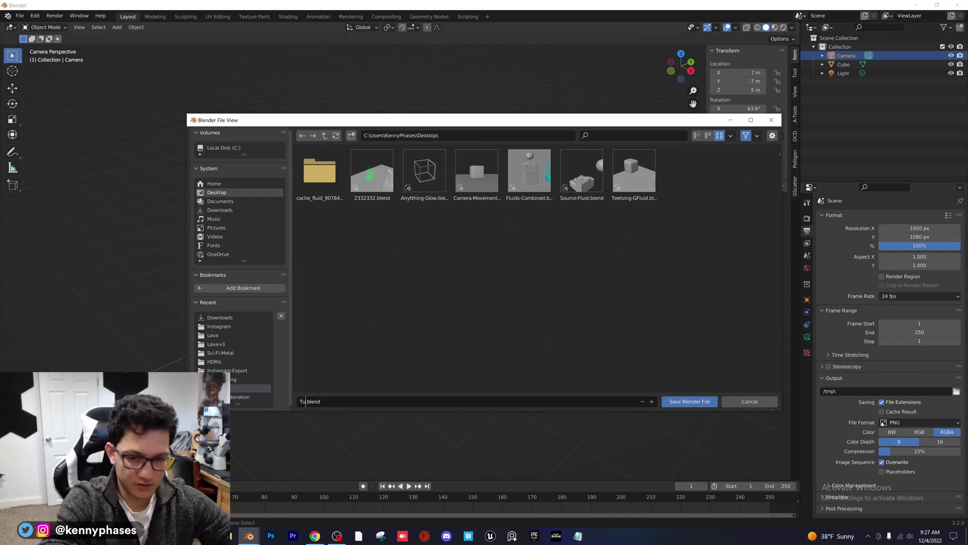
{"action": "type", "text": "ighting"}
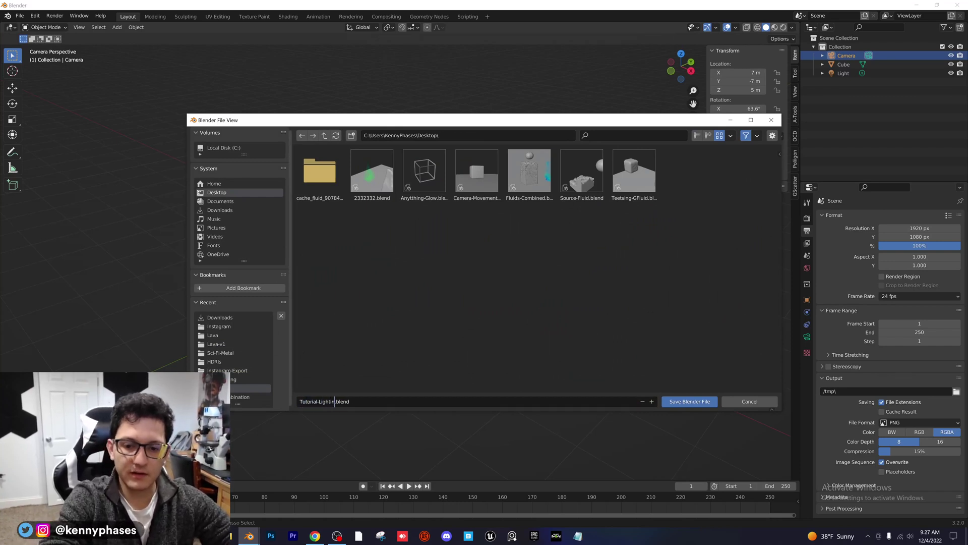
{"action": "left_click", "coordinate": [694, 403]}
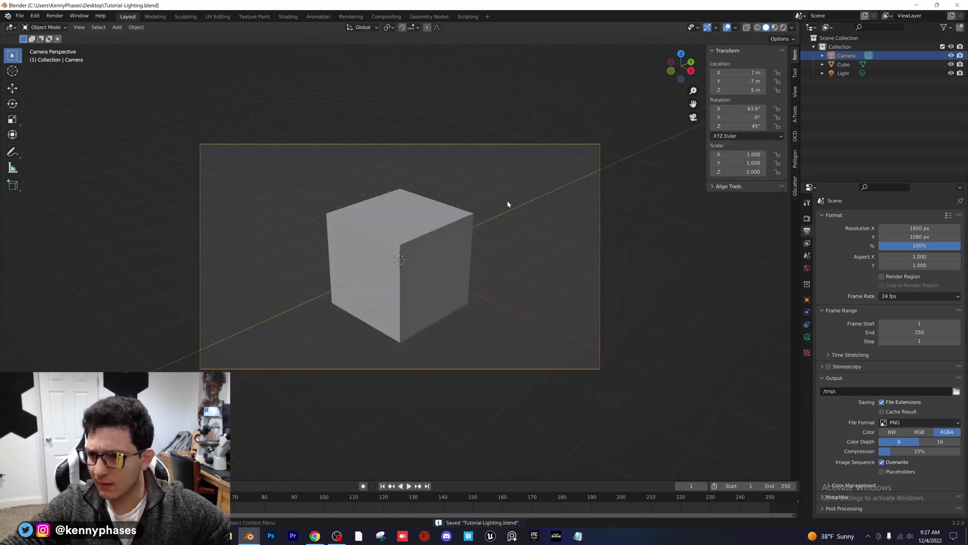
{"action": "left_click", "coordinate": [784, 28]}
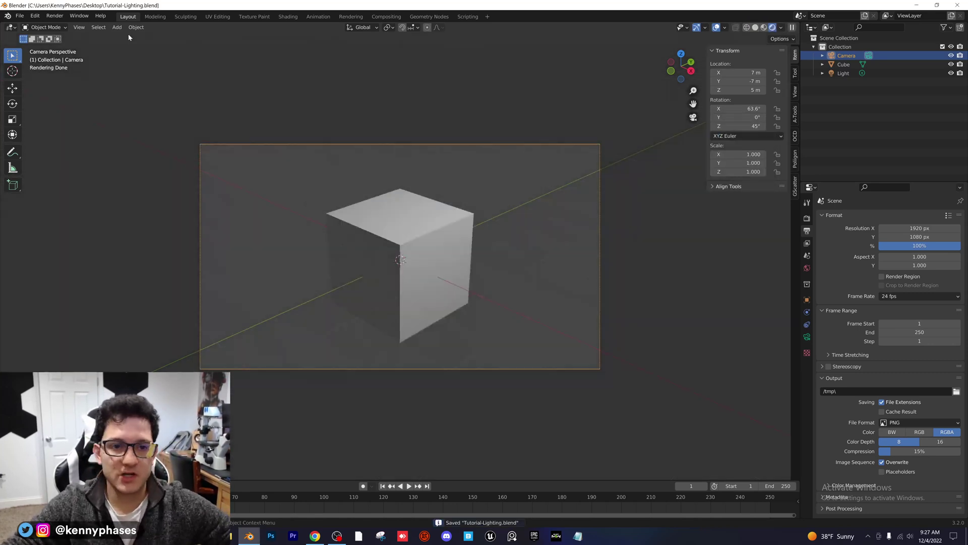
Add a plane, scale it into a large floor and lower it to the cube's base.
{"action": "left_click", "coordinate": [117, 27]}
{"action": "mouse_move", "coordinate": [146, 37]}
{"action": "left_click", "coordinate": [202, 37]}
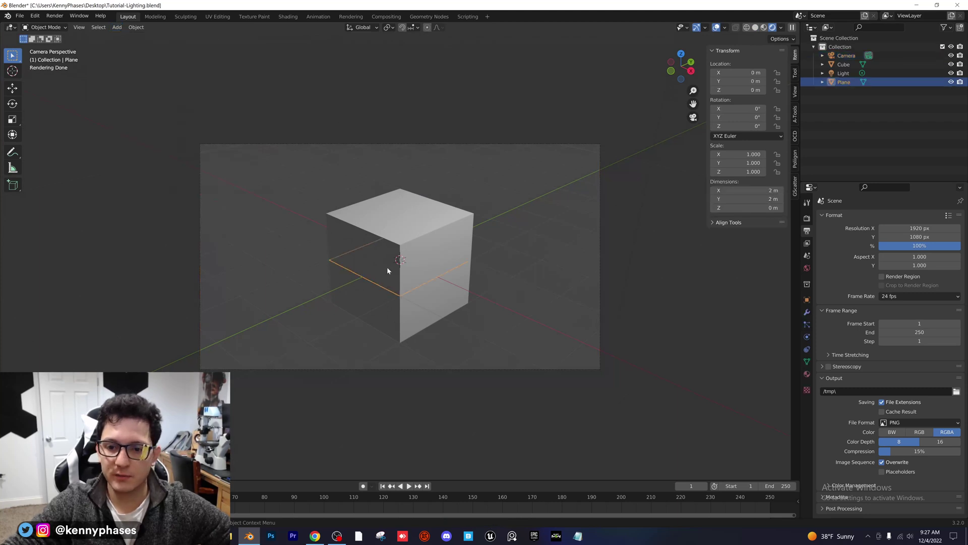
{"action": "key", "text": "s"}
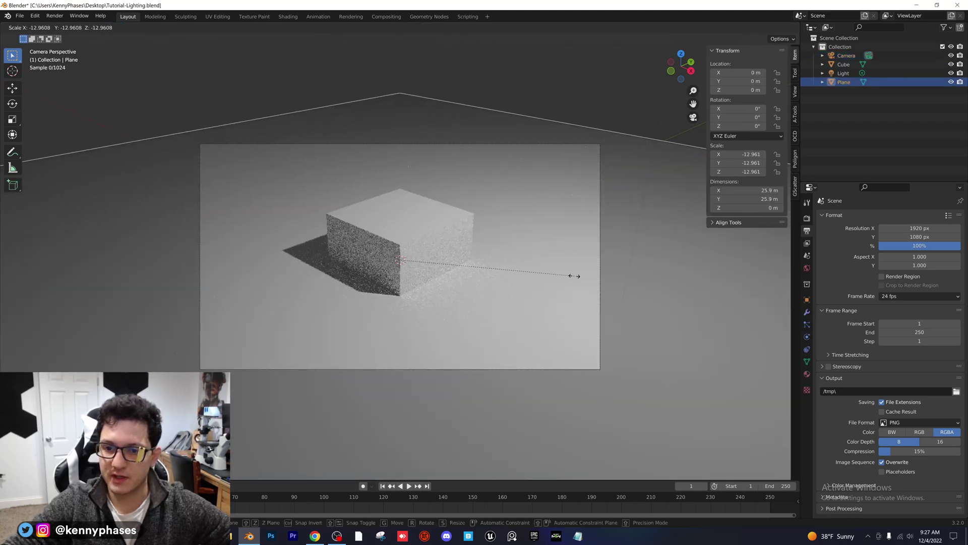
{"action": "left_click", "coordinate": [570, 276]}
{"action": "key", "text": "g"}
{"action": "key", "text": "z"}
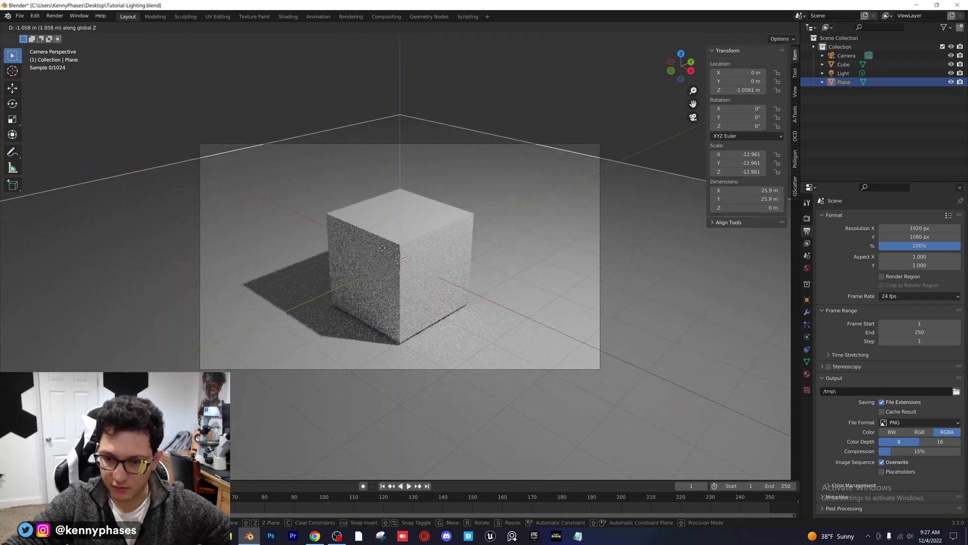
{"action": "left_click", "coordinate": [451, 242]}
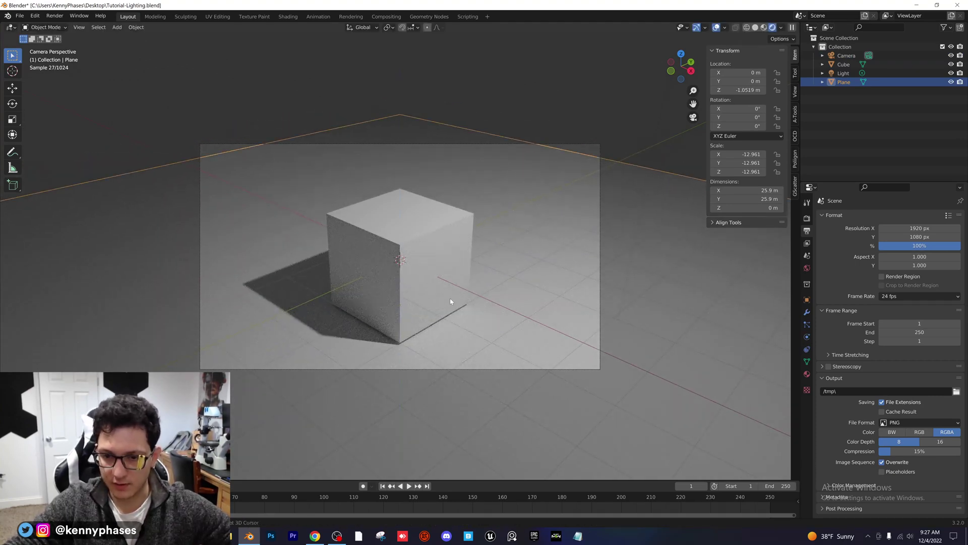
{"action": "scroll", "coordinate": [434, 272], "scroll_direction": "up", "scroll_amount": 1}
{"action": "scroll", "coordinate": [424, 187], "scroll_direction": "up", "scroll_amount": 2}
Add a Bevel modifier with 5 segments to the cube.
{"action": "left_click", "coordinate": [404, 166]}
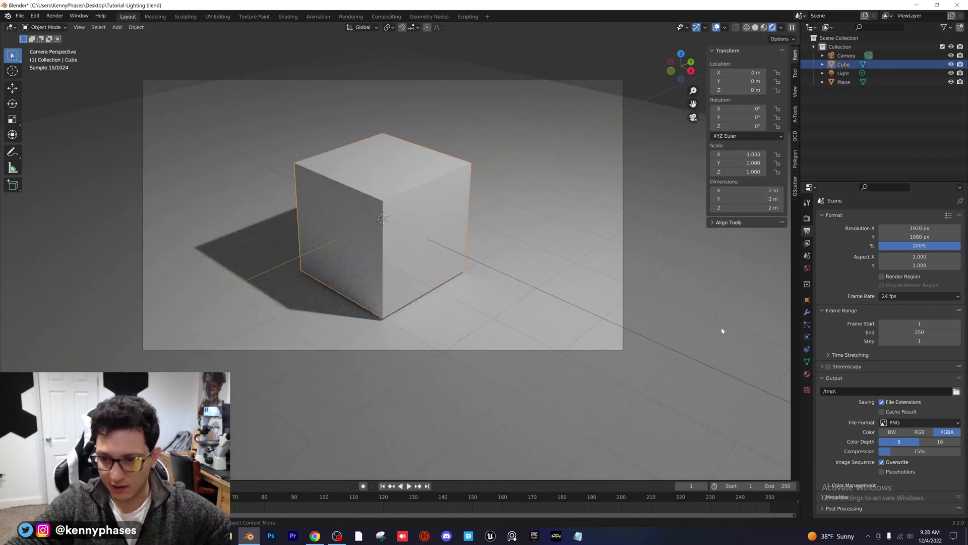
{"action": "left_click", "coordinate": [807, 313]}
{"action": "left_click", "coordinate": [873, 219]}
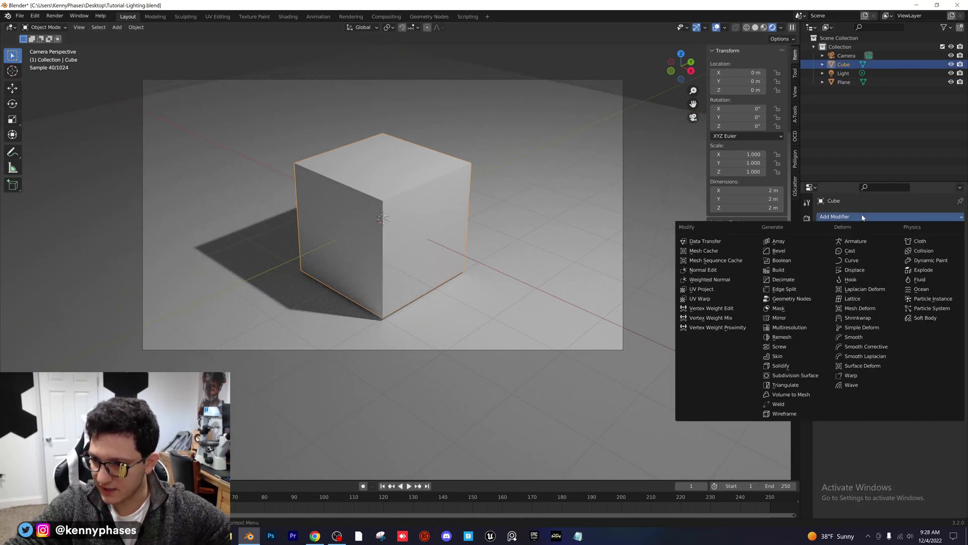
{"action": "left_click", "coordinate": [782, 251]}
{"action": "left_click", "coordinate": [918, 272]}
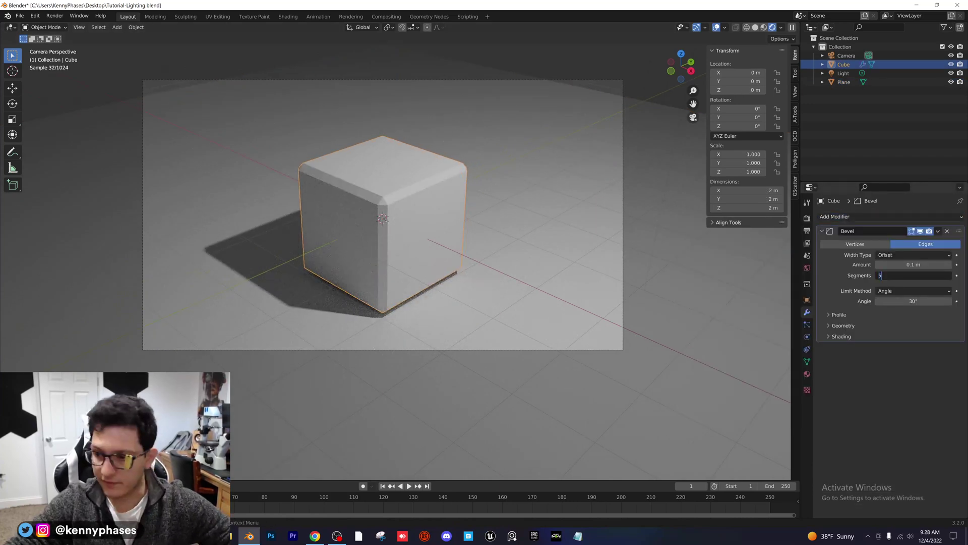
{"action": "key", "text": "Return"}
Enable Auto Smooth on the cube's normals and shade it smooth.
{"action": "left_click", "coordinate": [807, 361]}
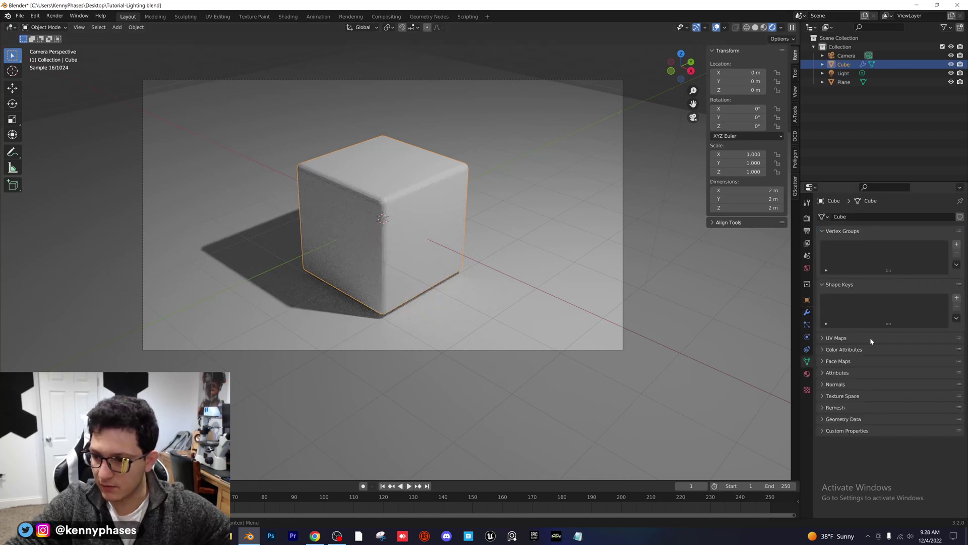
{"action": "left_click", "coordinate": [847, 384]}
{"action": "left_click", "coordinate": [878, 397]}
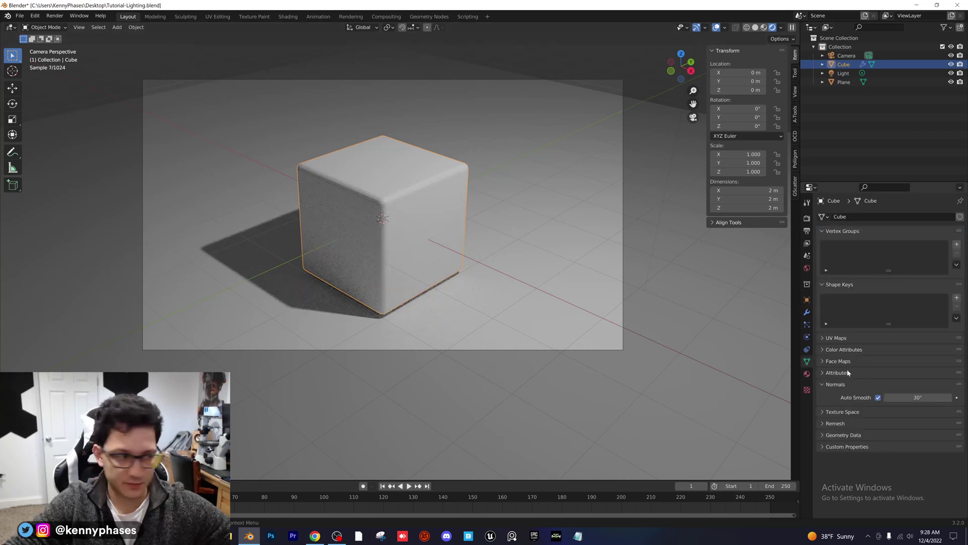
{"action": "right_click", "coordinate": [432, 187]}
{"action": "left_click", "coordinate": [432, 187]}
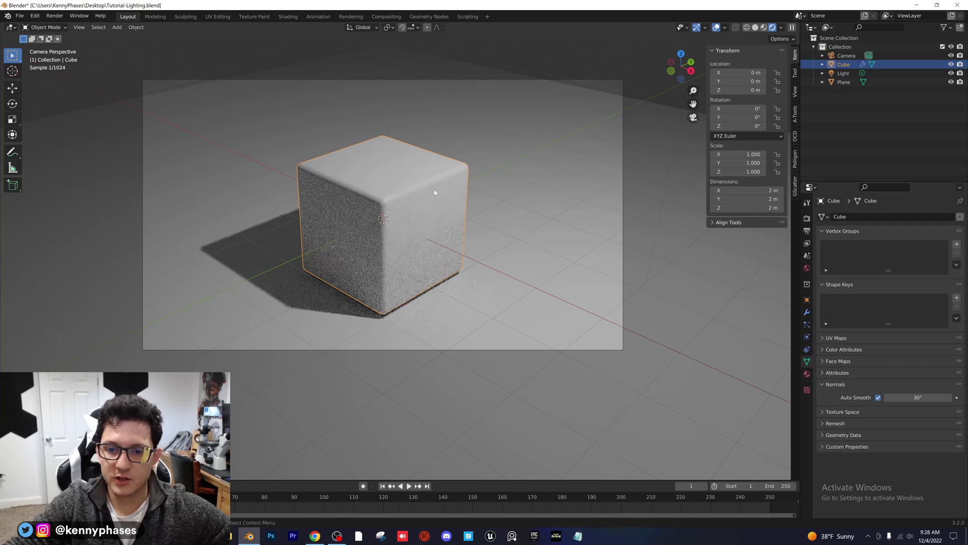
Set the world background colour to black.
{"action": "left_click", "coordinate": [807, 269]}
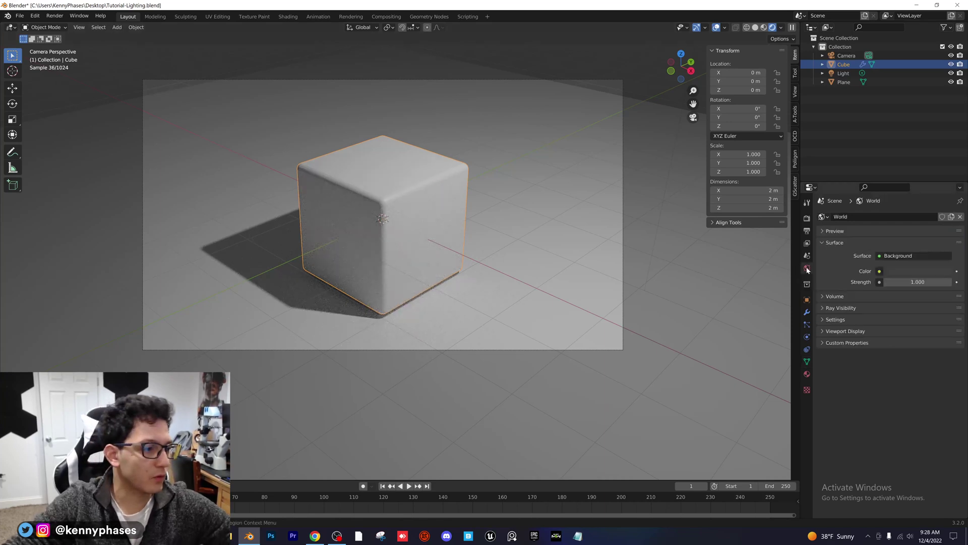
{"action": "left_click", "coordinate": [890, 270]}
{"action": "mouse_move", "coordinate": [944, 191]}
{"action": "left_mouse_down"}
{"action": "mouse_move", "coordinate": [945, 177]}
{"action": "mouse_move", "coordinate": [944, 209]}
{"action": "left_mouse_up"}
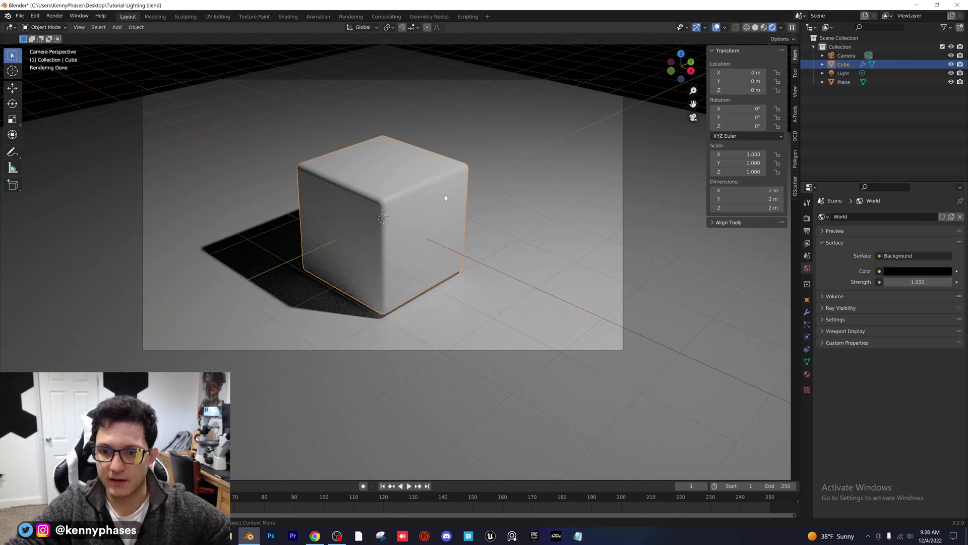
Give the floor a new material: Metallic 1, Roughness 0.353, darker base colour.
{"action": "left_click", "coordinate": [553, 161]}
{"action": "left_click", "coordinate": [806, 373]}
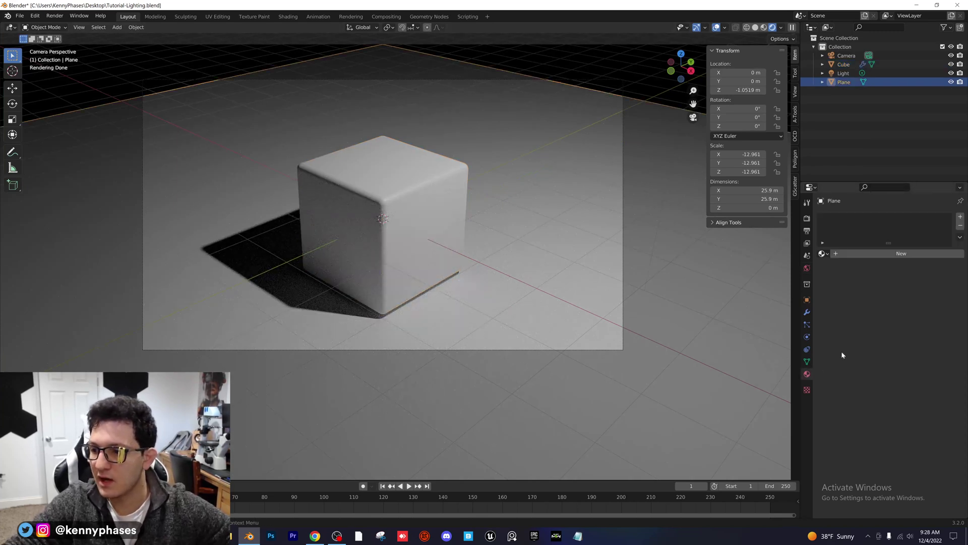
{"action": "left_click", "coordinate": [896, 254]}
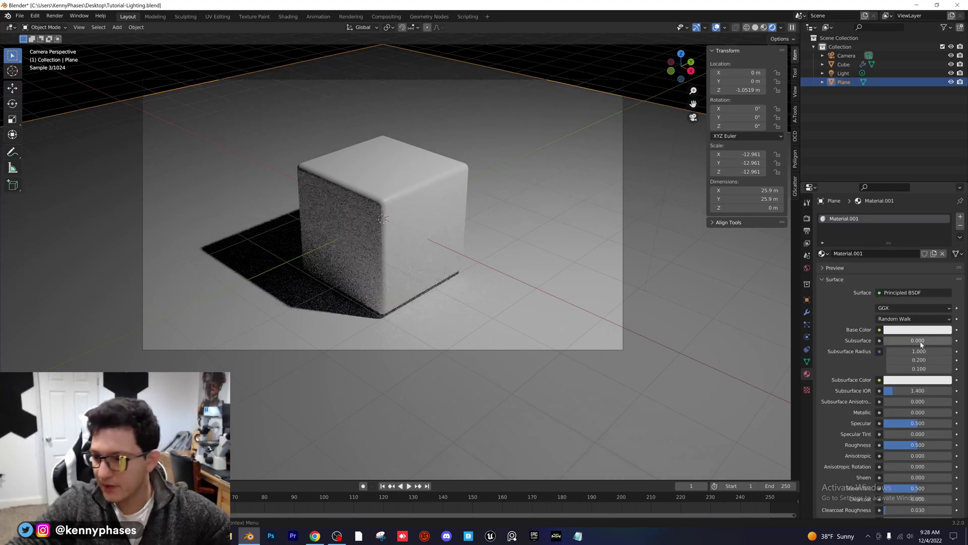
{"action": "left_click_drag", "start_coordinate": [919, 446], "coordinate": [897, 446]}
{"action": "left_click_drag", "start_coordinate": [902, 412], "coordinate": [952, 412]}
{"action": "left_click_drag", "start_coordinate": [886, 445], "coordinate": [891, 446]}
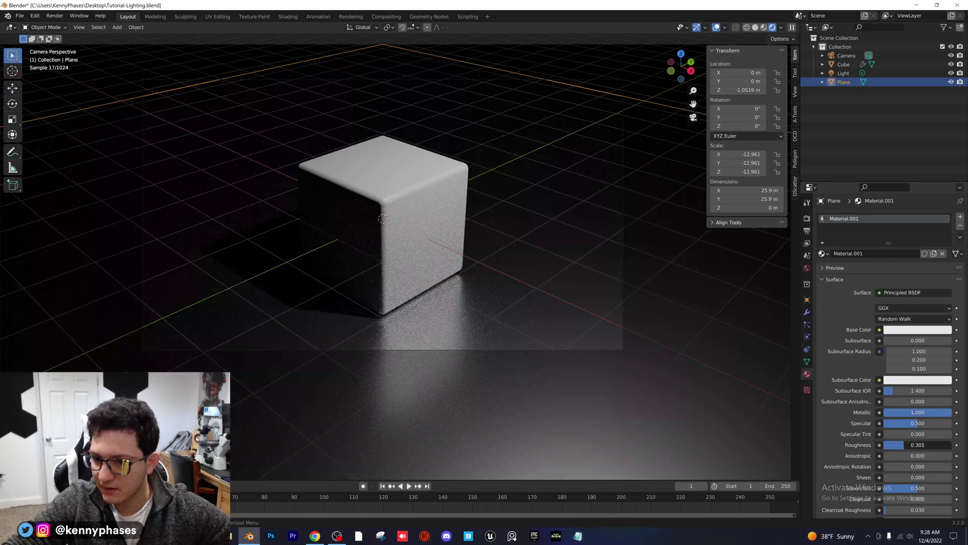
{"action": "left_click", "coordinate": [920, 330]}
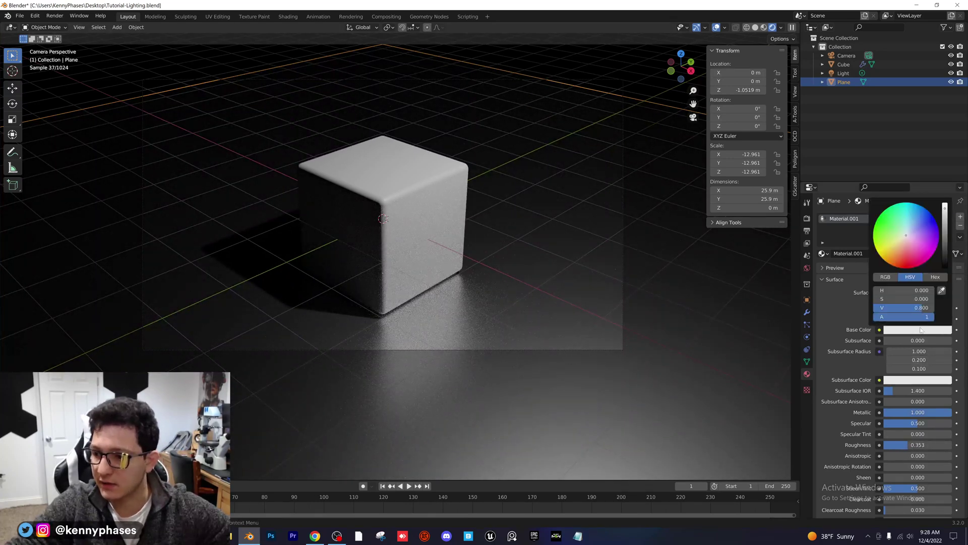
{"action": "left_click_drag", "start_coordinate": [945, 208], "coordinate": [945, 236]}
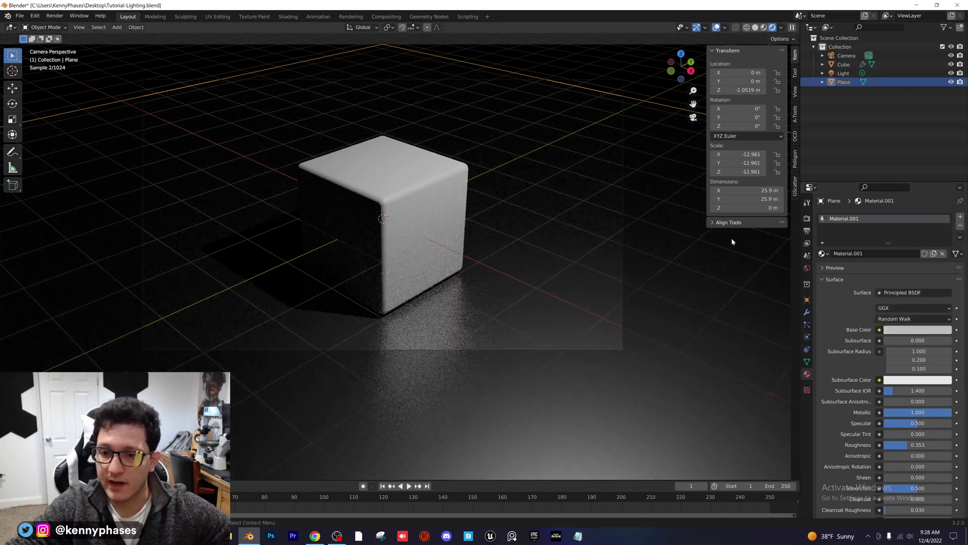
{"action": "scroll", "coordinate": [517, 267], "scroll_direction": "down", "scroll_amount": 2}
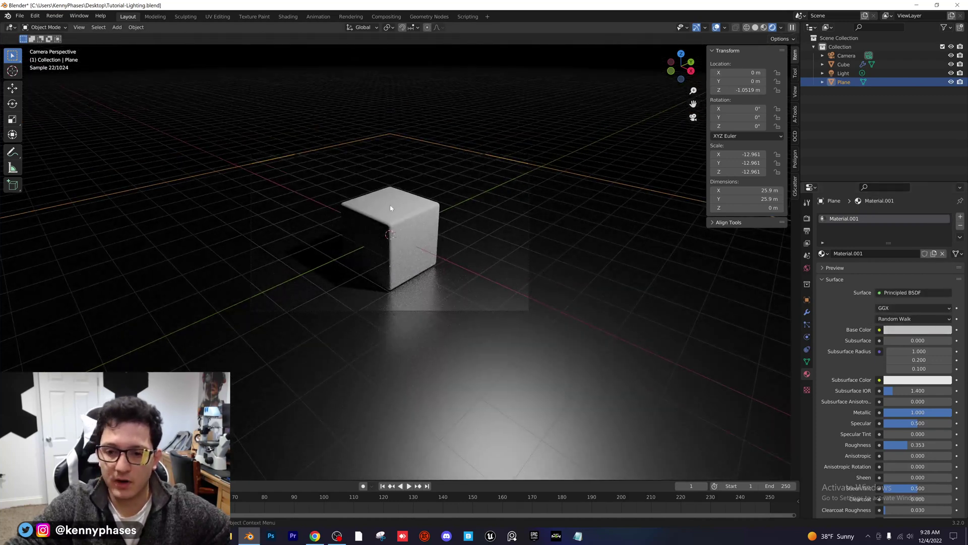
Give the cube its own new material with Metallic 1 and Roughness 0.463.
{"action": "left_click", "coordinate": [413, 226]}
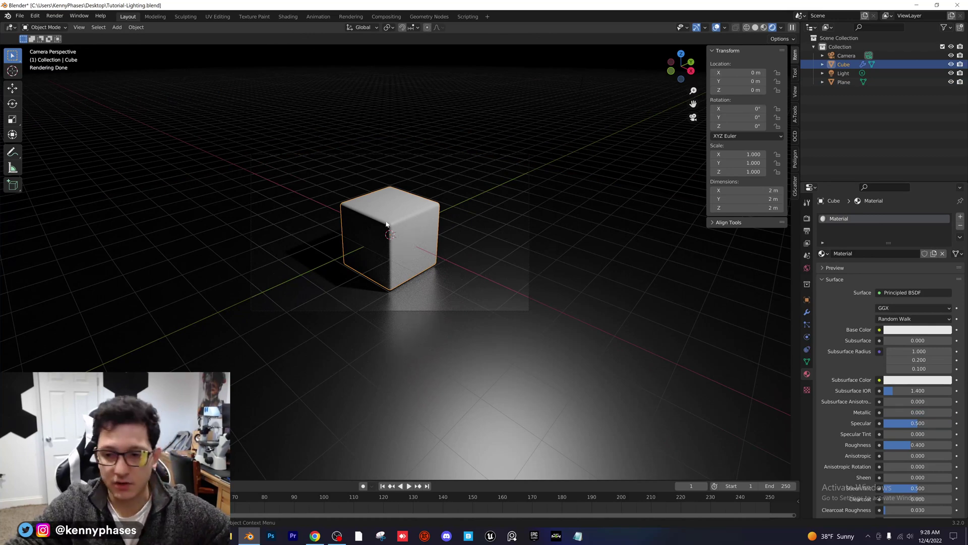
{"action": "left_click", "coordinate": [942, 253]}
{"action": "left_click", "coordinate": [929, 252]}
{"action": "scroll", "coordinate": [368, 292], "scroll_direction": "up", "scroll_amount": 4}
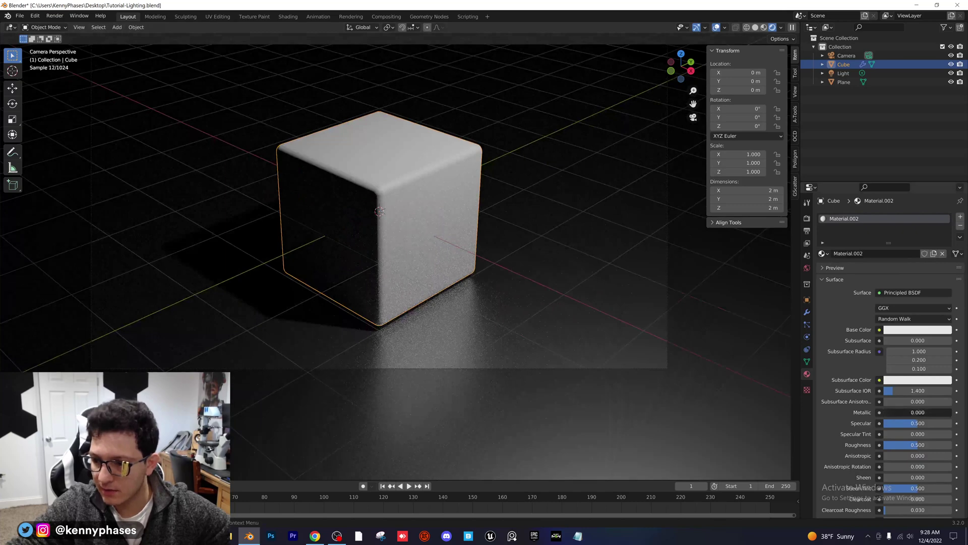
{"action": "left_click_drag", "start_coordinate": [918, 412], "coordinate": [951, 412]}
{"action": "left_click_drag", "start_coordinate": [918, 445], "coordinate": [913, 444]}
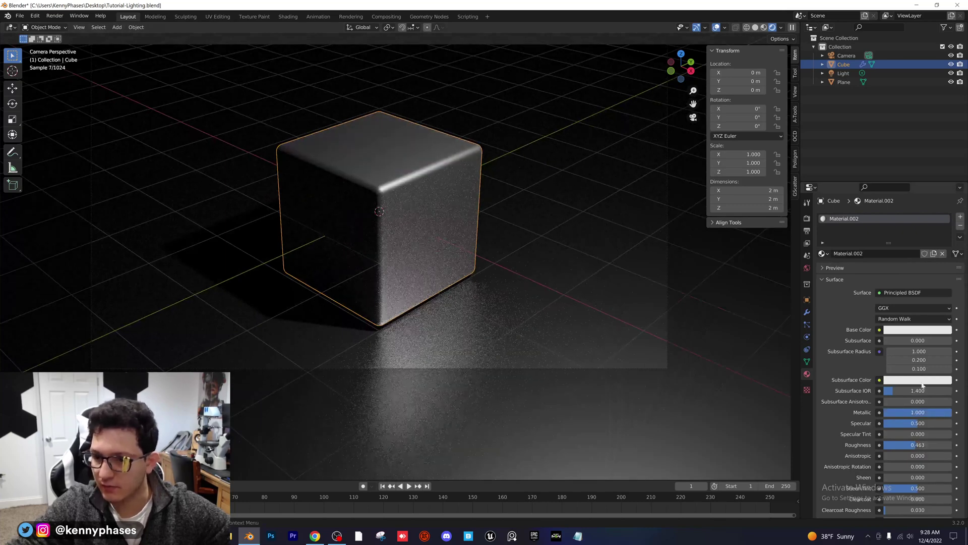
{"action": "scroll", "coordinate": [446, 226], "scroll_direction": "down", "scroll_amount": 3}
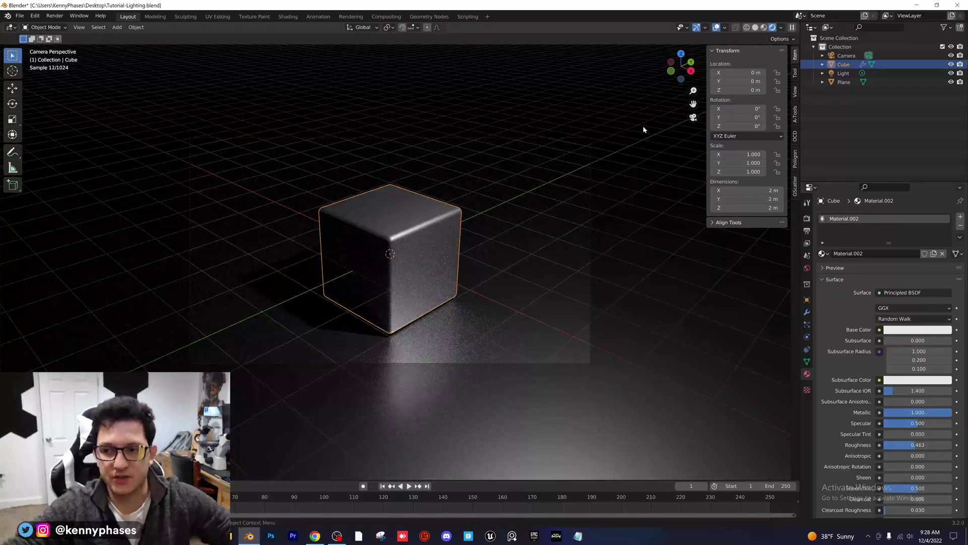
In top view, move the point light up and left of the cube.
{"action": "left_click", "coordinate": [681, 54]}
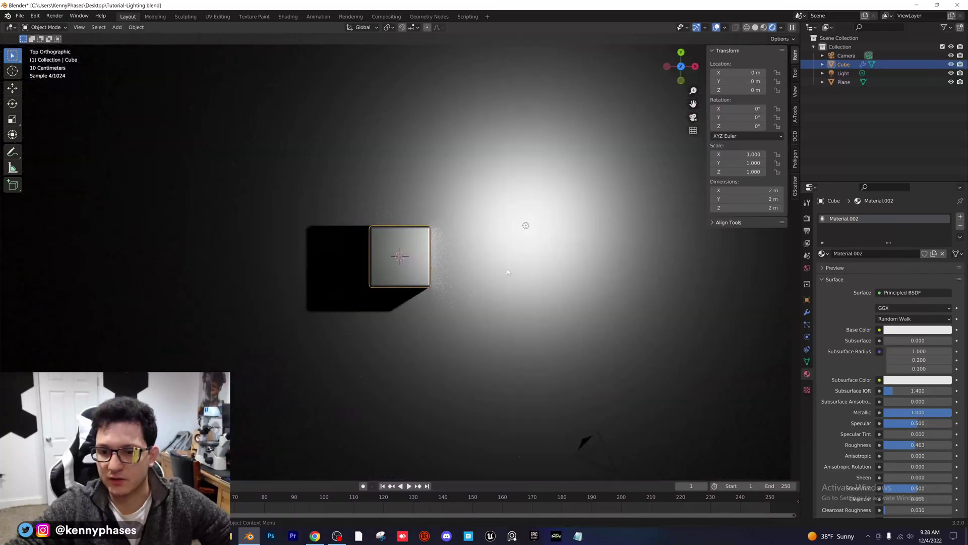
{"action": "scroll", "coordinate": [507, 271], "scroll_direction": "down", "scroll_amount": 1}
{"action": "left_click", "coordinate": [493, 245]}
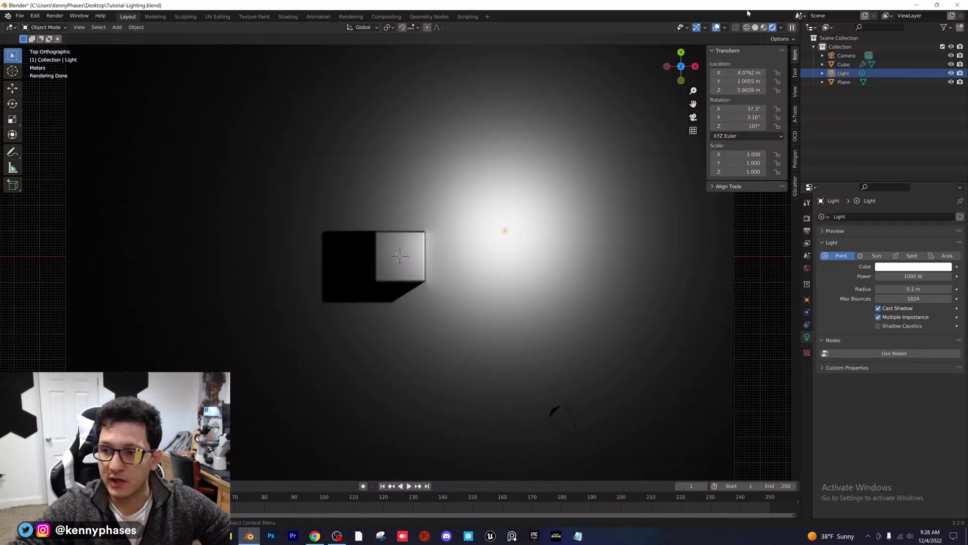
{"action": "left_click", "coordinate": [755, 27]}
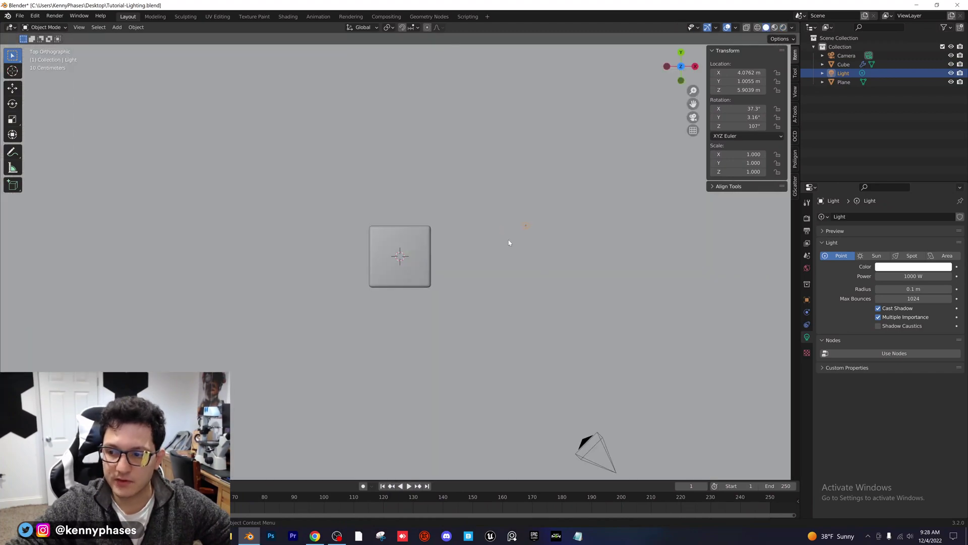
{"action": "middle_click_drag", "start_coordinate": [508, 248], "coordinate": [495, 212]}
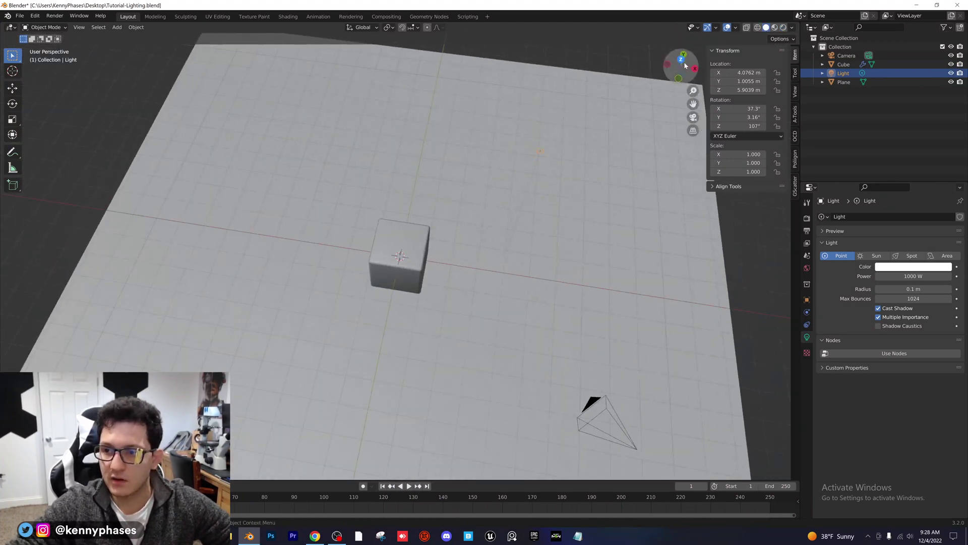
{"action": "key", "text": "KP_7"}
{"action": "key", "text": "g"}
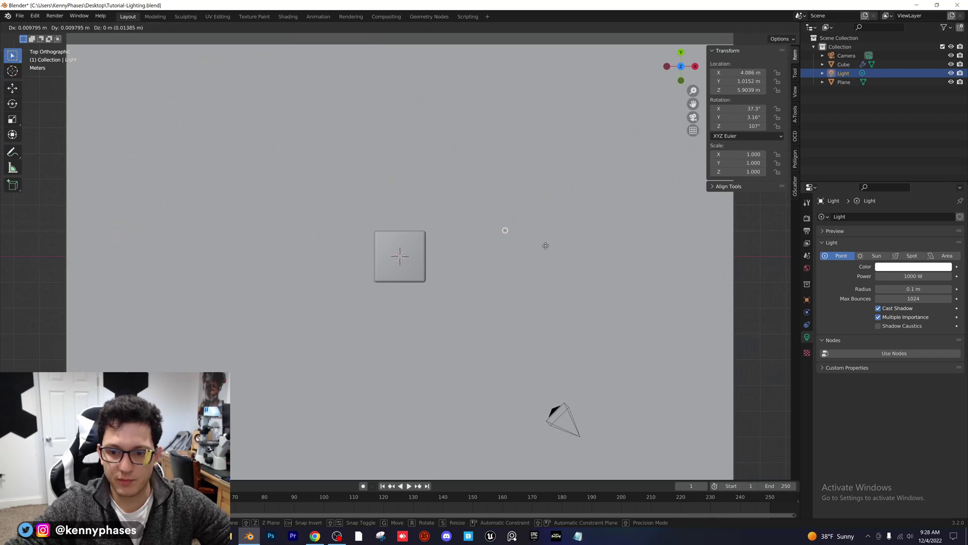
{"action": "left_click", "coordinate": [366, 203]}
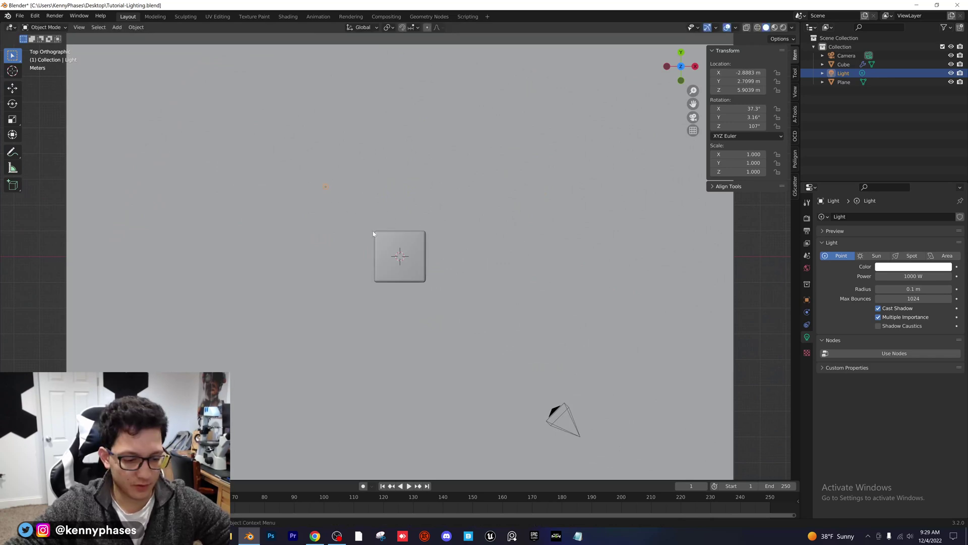
Duplicate the light twice, placing copies right of and below the cube.
{"action": "key", "text": "shift+d"}
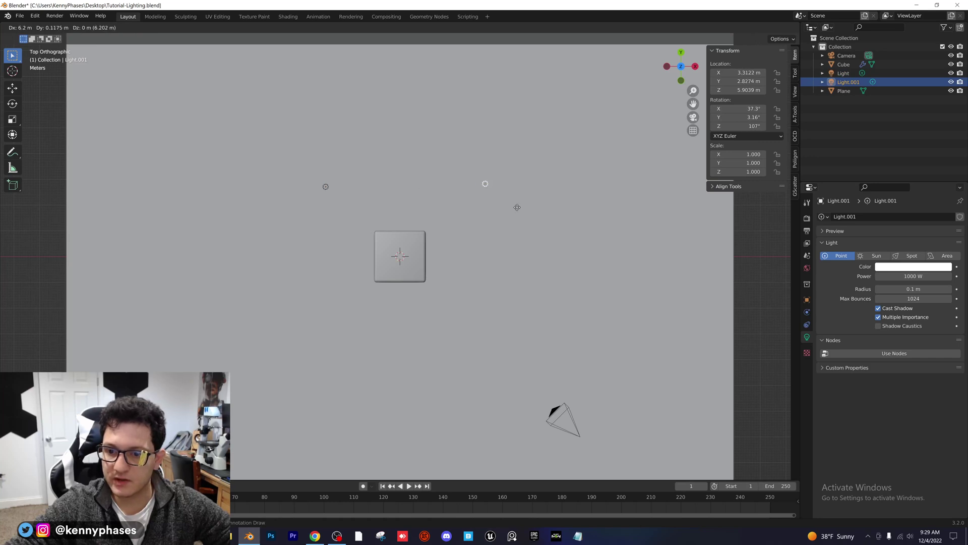
{"action": "left_click", "coordinate": [545, 199]}
{"action": "key", "text": "shift+d"}
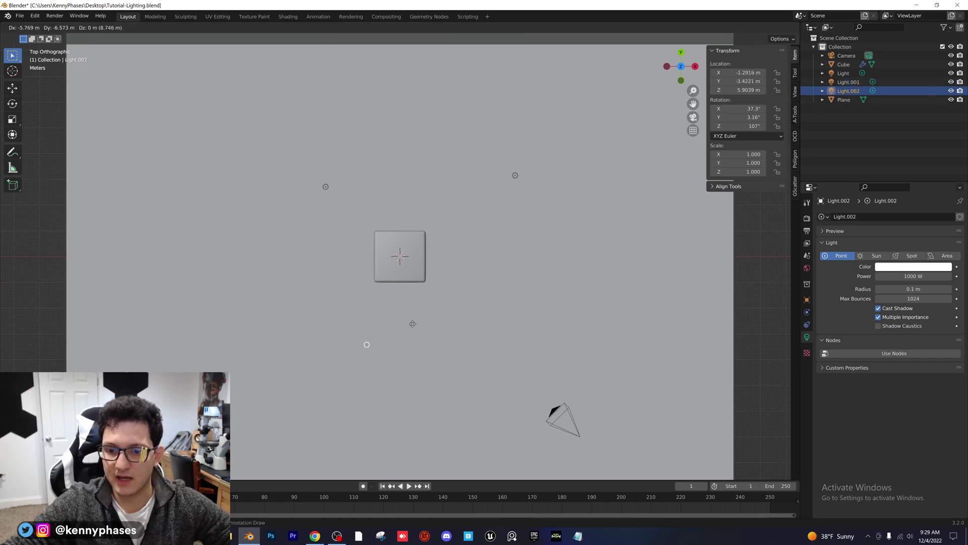
{"action": "left_click", "coordinate": [387, 349]}
{"action": "middle_click_drag", "start_coordinate": [377, 226], "coordinate": [389, 106]}
{"action": "left_click", "coordinate": [389, 106]}
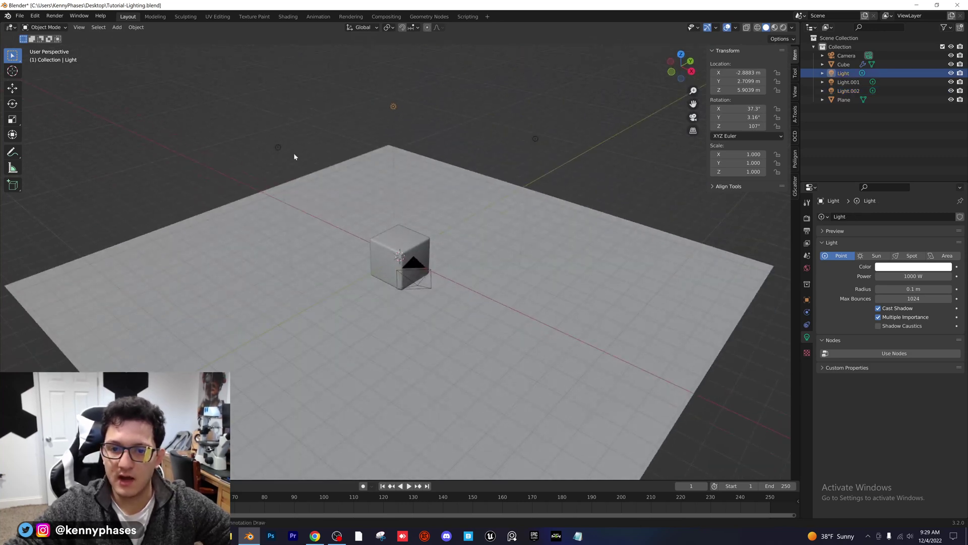
{"action": "left_click", "coordinate": [277, 147]}
Make Light.001 light blue with a 2 m radius.
{"action": "left_click", "coordinate": [535, 140]}
{"action": "middle_click_drag", "start_coordinate": [537, 139], "coordinate": [414, 163]}
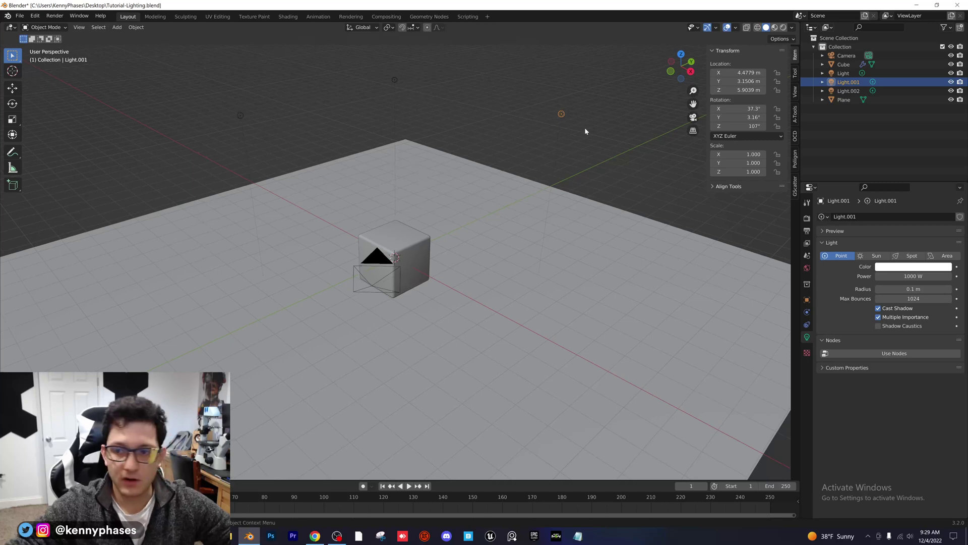
{"action": "left_click", "coordinate": [910, 267]}
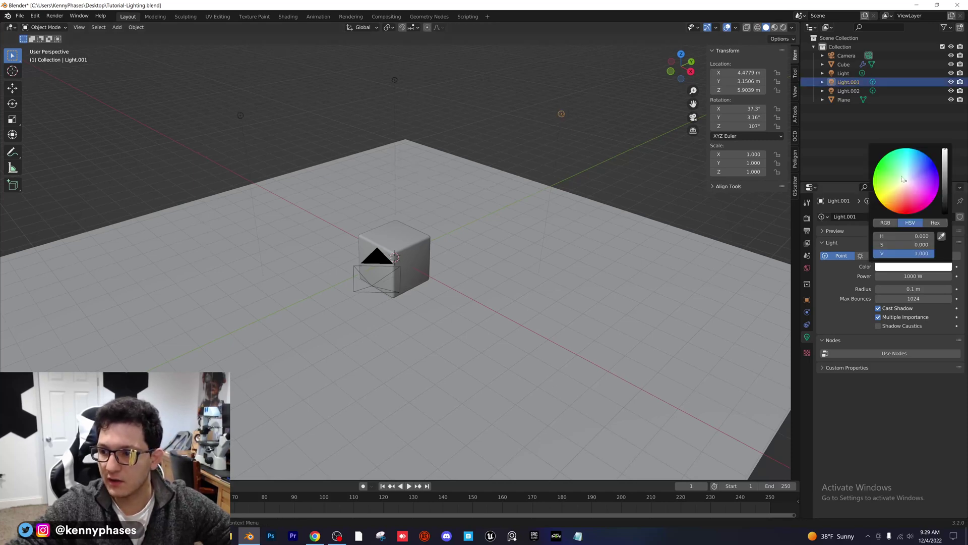
{"action": "left_click_drag", "start_coordinate": [908, 183], "coordinate": [910, 170]}
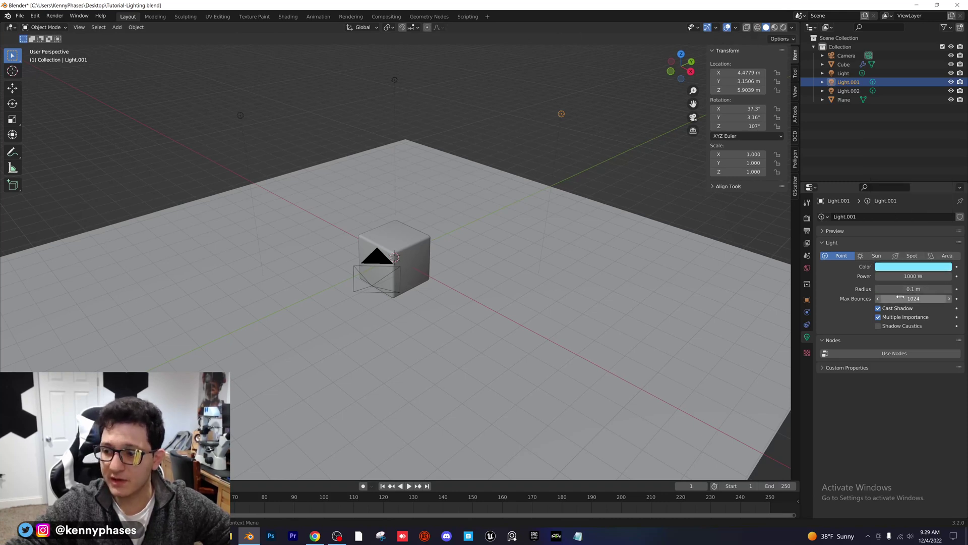
{"action": "key", "text": "Return"}
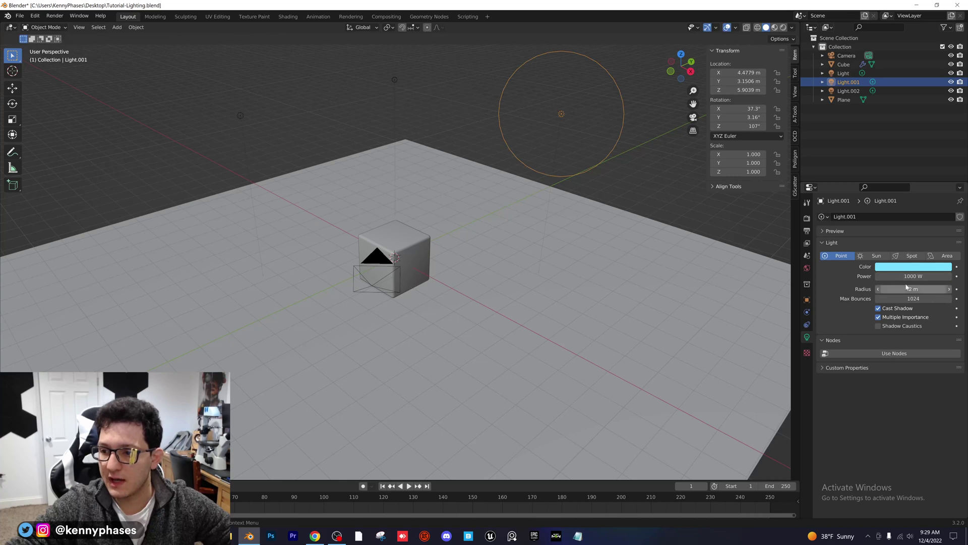
Give Light.002 a 2 m radius and pink colour, then show Rendered shading.
{"action": "left_click", "coordinate": [241, 116]}
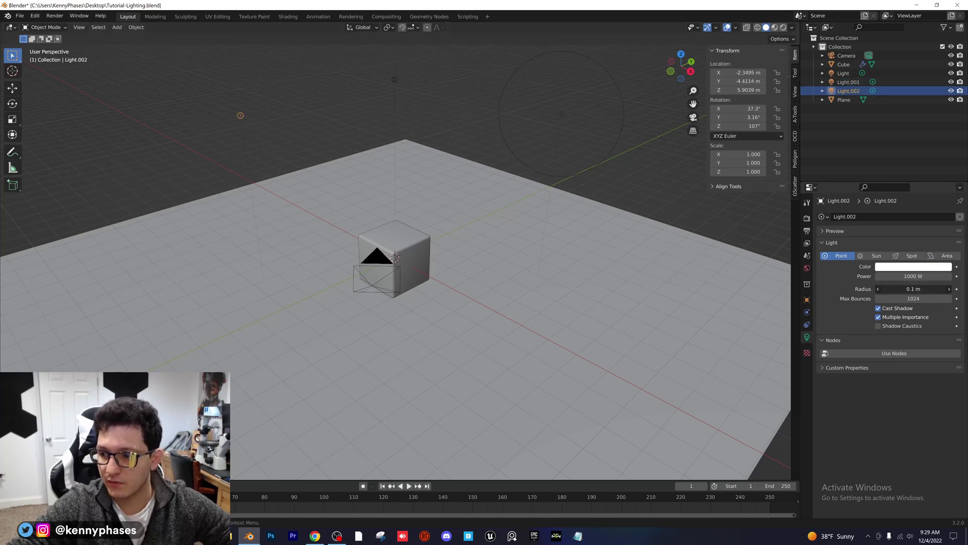
{"action": "key", "text": "Return"}
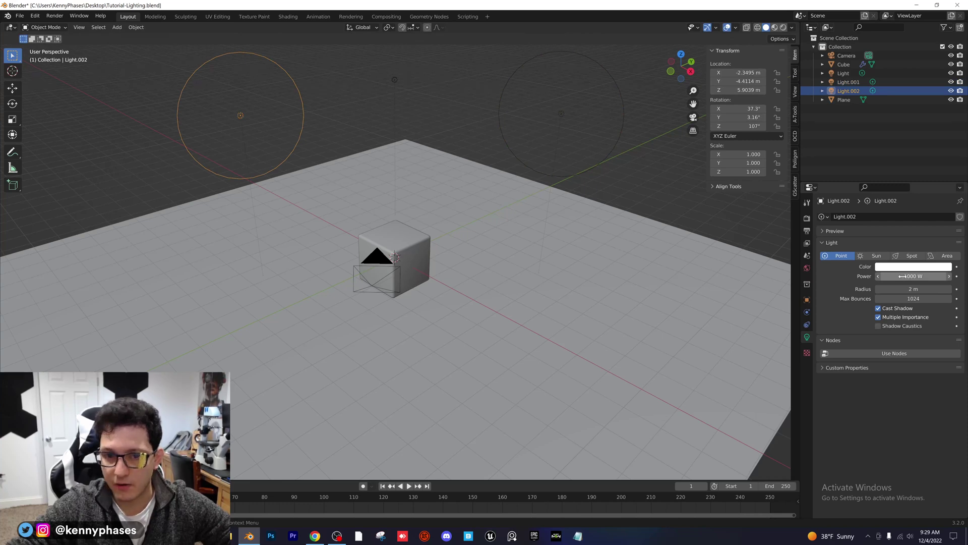
{"action": "left_click", "coordinate": [560, 114]}
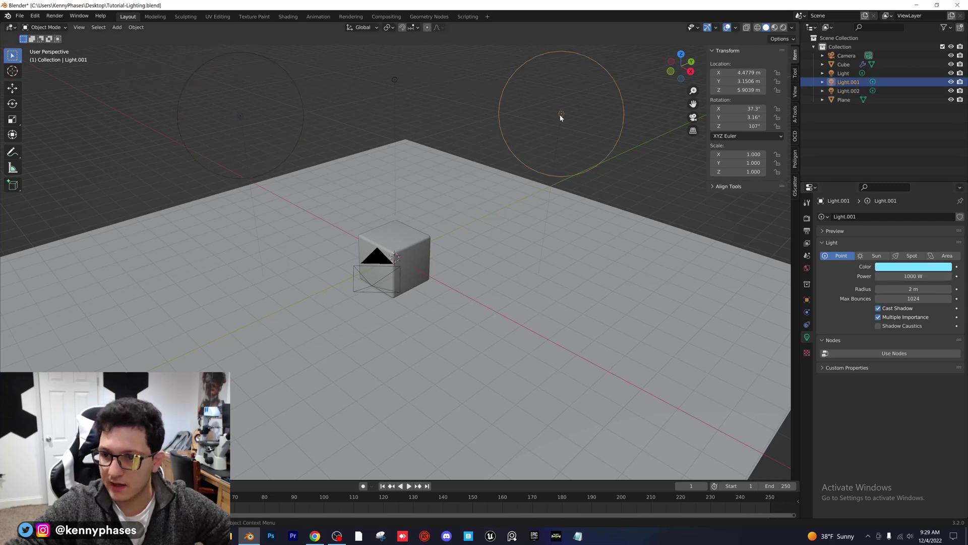
{"action": "left_click", "coordinate": [240, 117]}
{"action": "left_click", "coordinate": [930, 267]}
{"action": "left_click_drag", "start_coordinate": [909, 183], "coordinate": [913, 187]}
{"action": "key", "text": "z"}
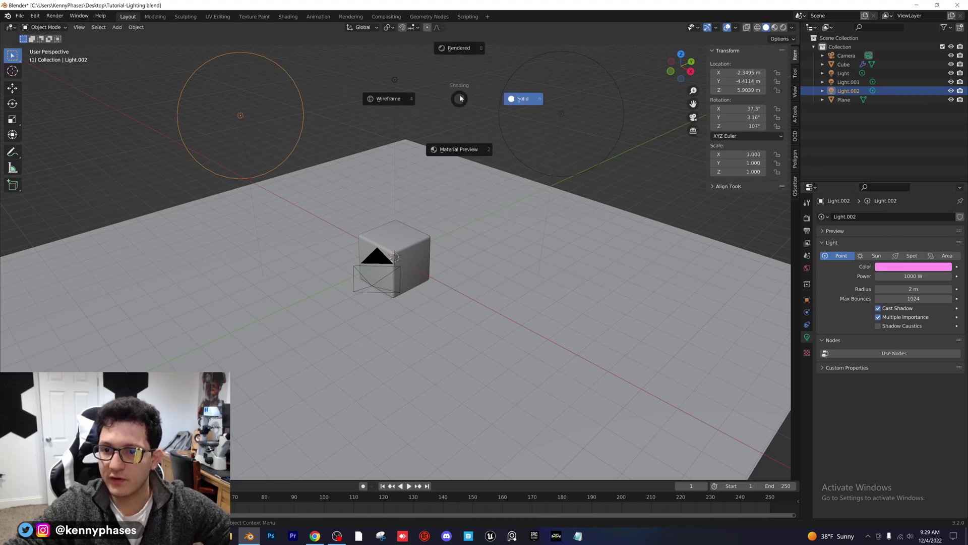
{"action": "left_click", "coordinate": [452, 69]}
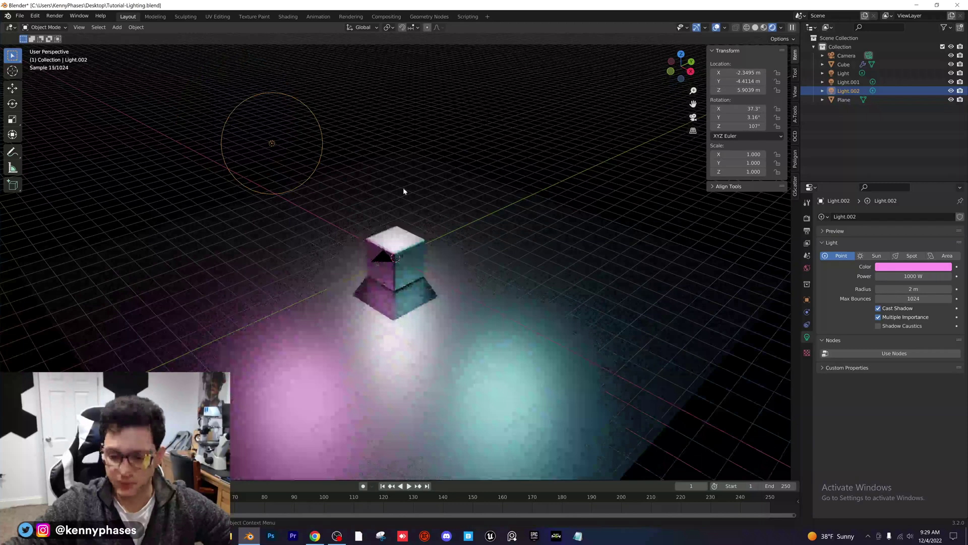
In camera view, lower Light.001 and Light.002 together to about 3.64 m height.
{"action": "key", "text": "KP_0"}
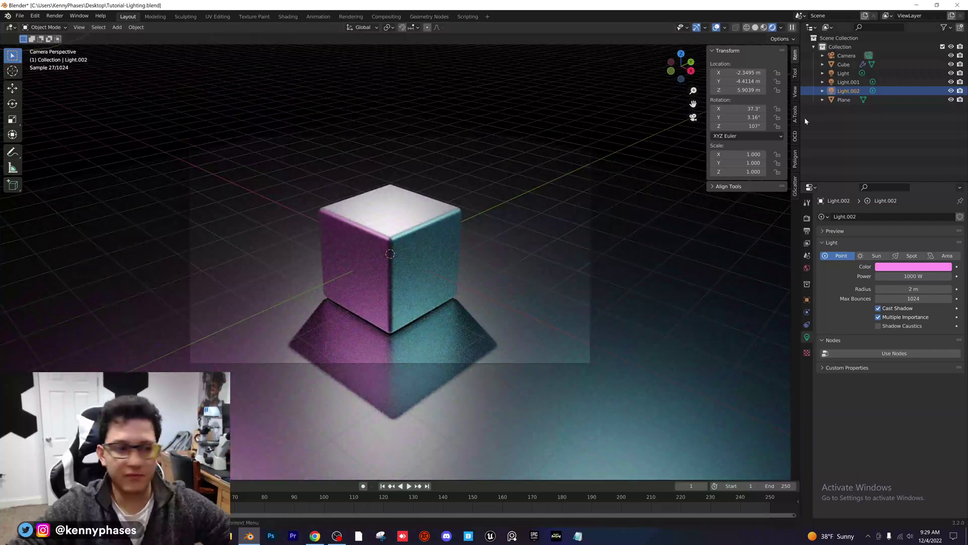
{"action": "left_click", "coordinate": [845, 83], "text": "shift"}
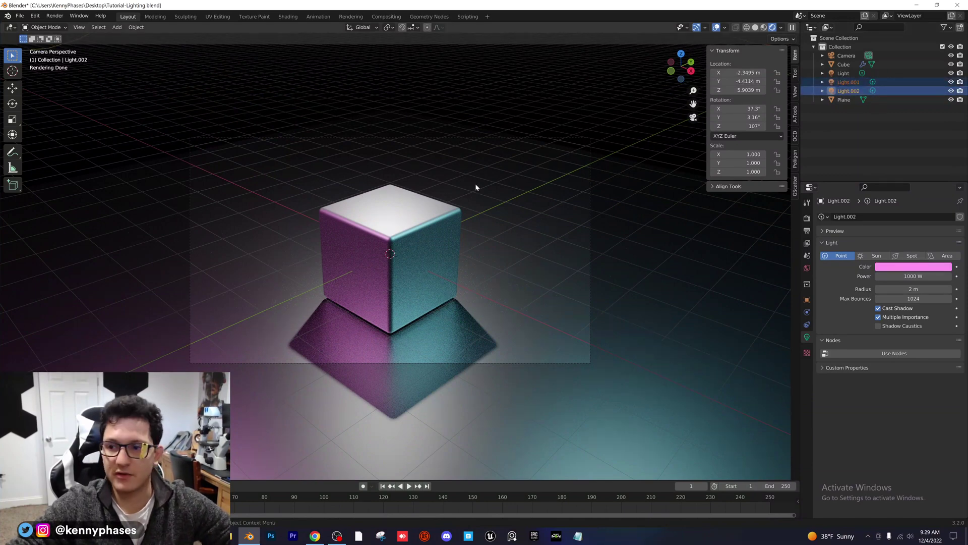
{"action": "scroll", "coordinate": [499, 216], "scroll_direction": "down", "scroll_amount": 4}
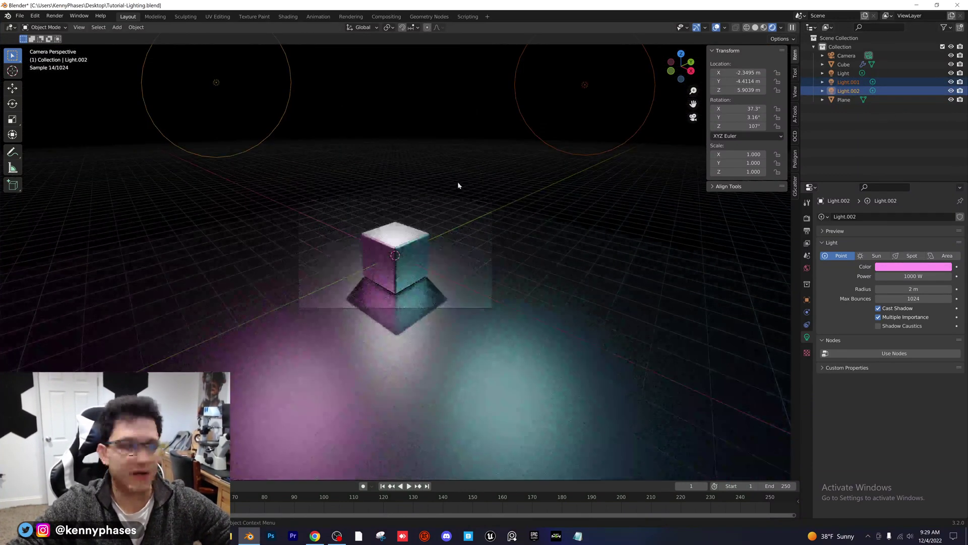
{"action": "scroll", "coordinate": [470, 207], "scroll_direction": "up", "scroll_amount": 2, "text": "shift"}
{"action": "key", "text": "g"}
{"action": "key", "text": "z"}
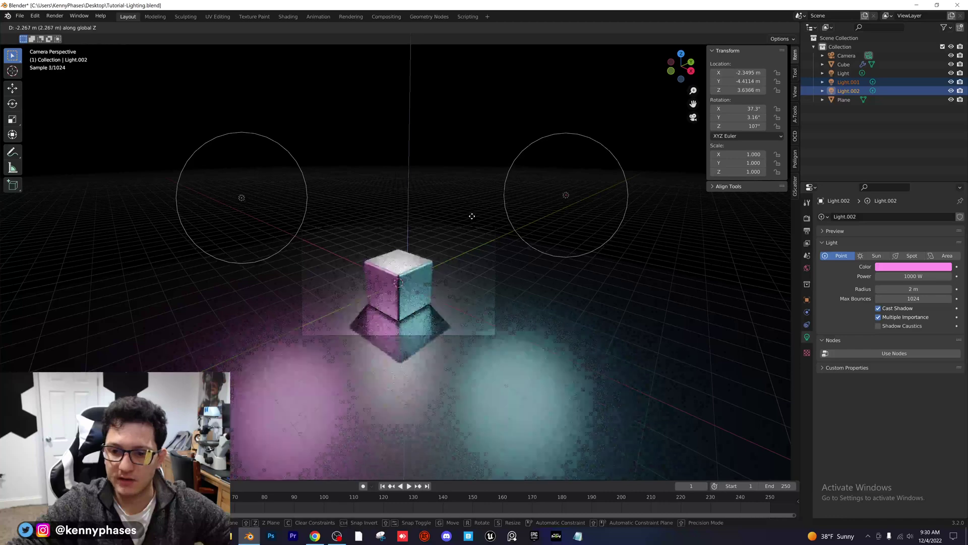
{"action": "left_click", "coordinate": [472, 216]}
Select the white Light and move it vertically, settling near 1.0366 m height.
{"action": "left_click", "coordinate": [842, 74]}
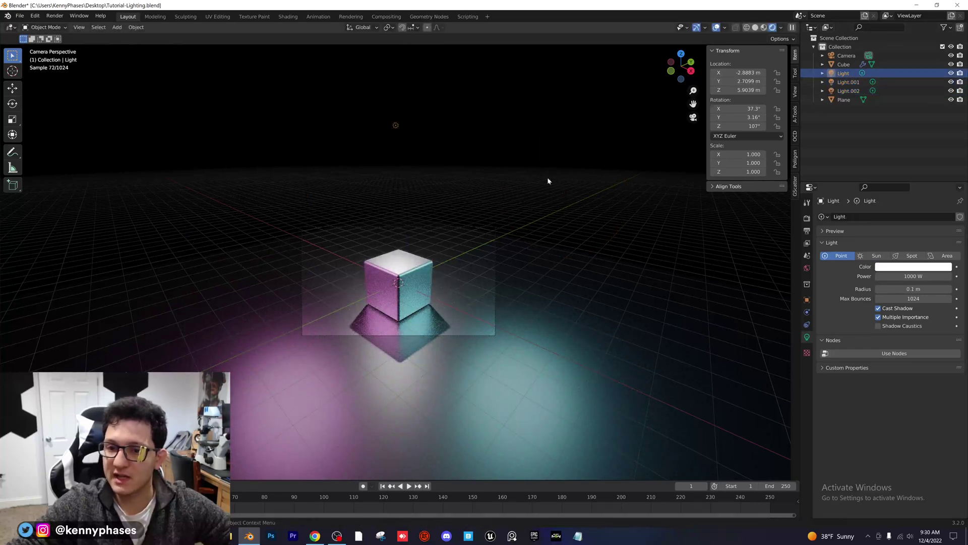
{"action": "scroll", "coordinate": [428, 134], "scroll_direction": "up", "scroll_amount": 2}
{"action": "key", "text": "g"}
{"action": "key", "text": "z"}
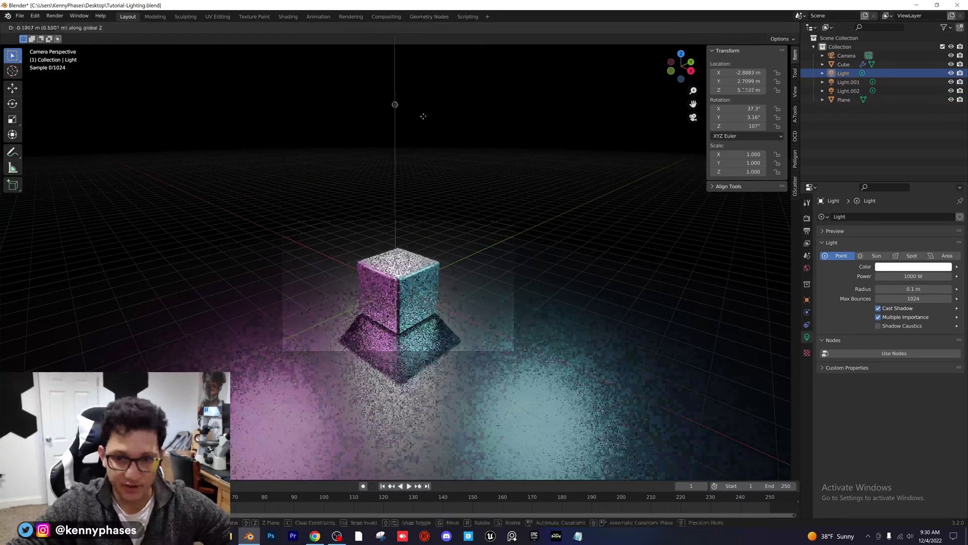
{"action": "left_click", "coordinate": [455, 233]}
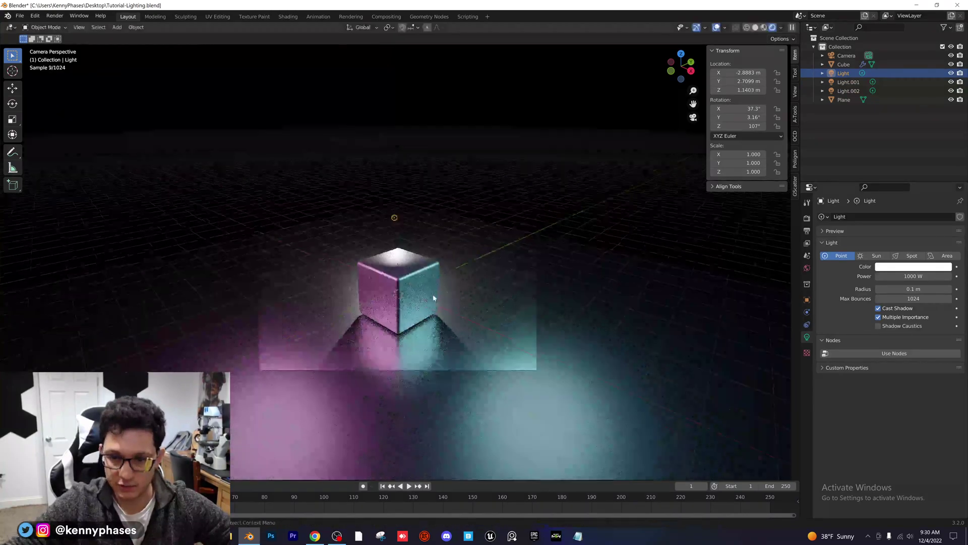
{"action": "scroll", "coordinate": [355, 228], "scroll_direction": "up", "scroll_amount": 3}
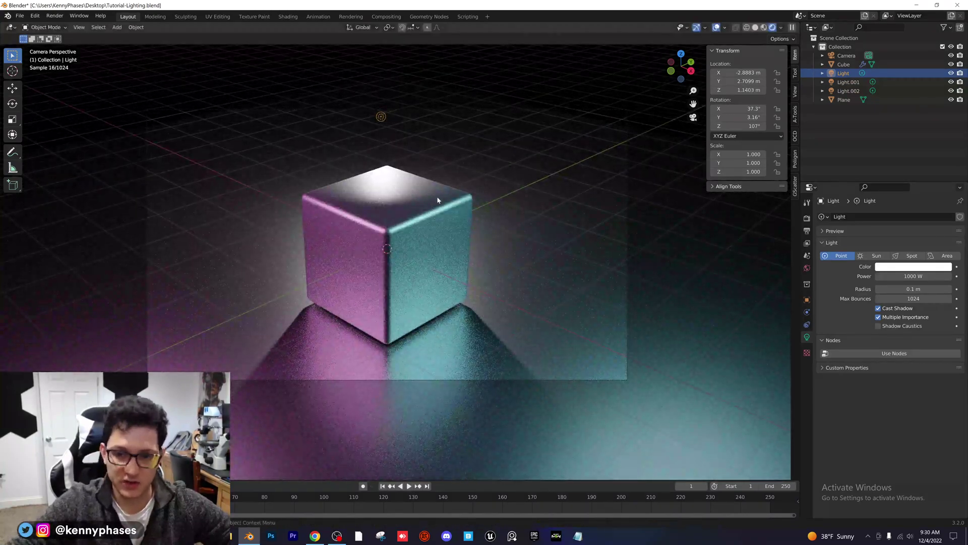
{"action": "key", "text": "g"}
{"action": "key", "text": "z"}
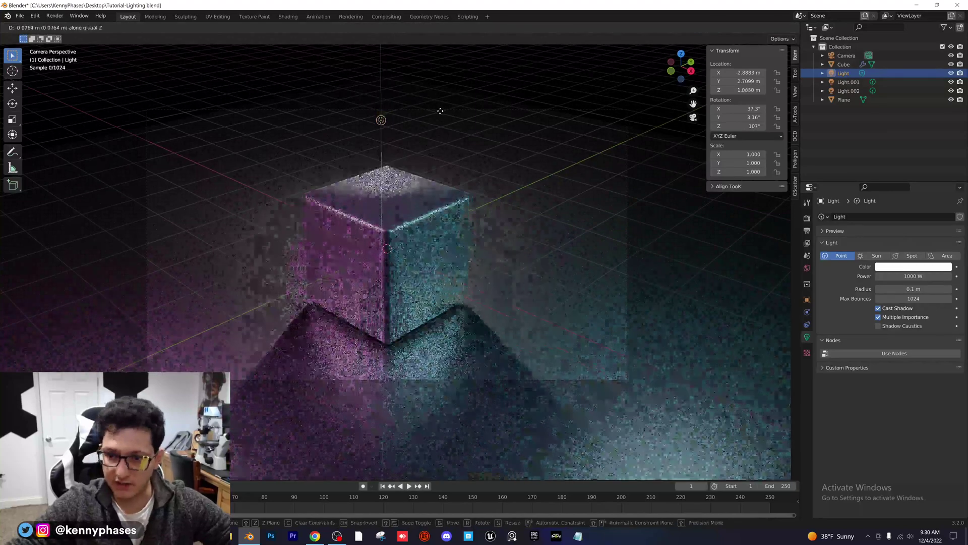
{"action": "left_click", "coordinate": [503, 164]}
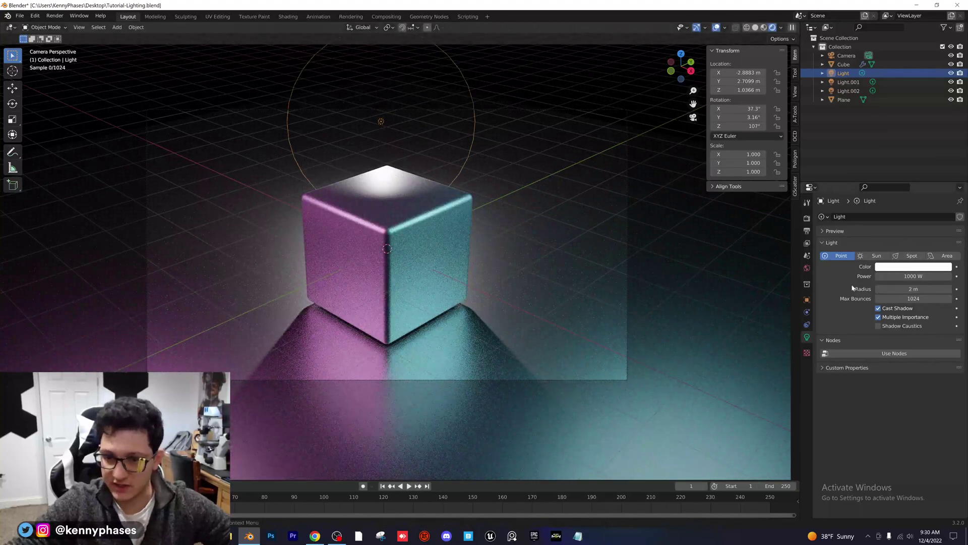
Give the white light a 2 m radius and lower it to just above the floor.
{"action": "type", "text": "2"}
{"action": "key", "text": "Return"}
{"action": "key", "text": "g"}
{"action": "key", "text": "z"}
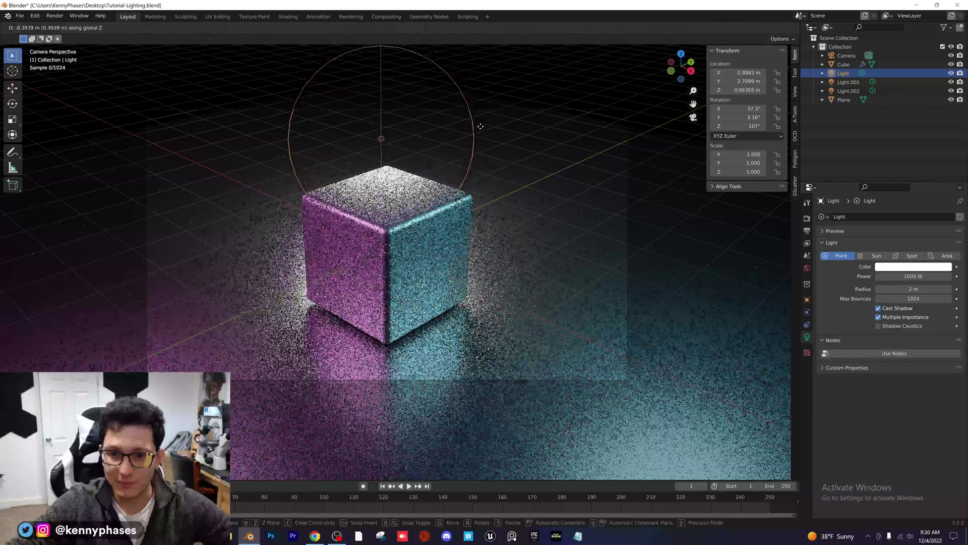
{"action": "left_click", "coordinate": [485, 148]}
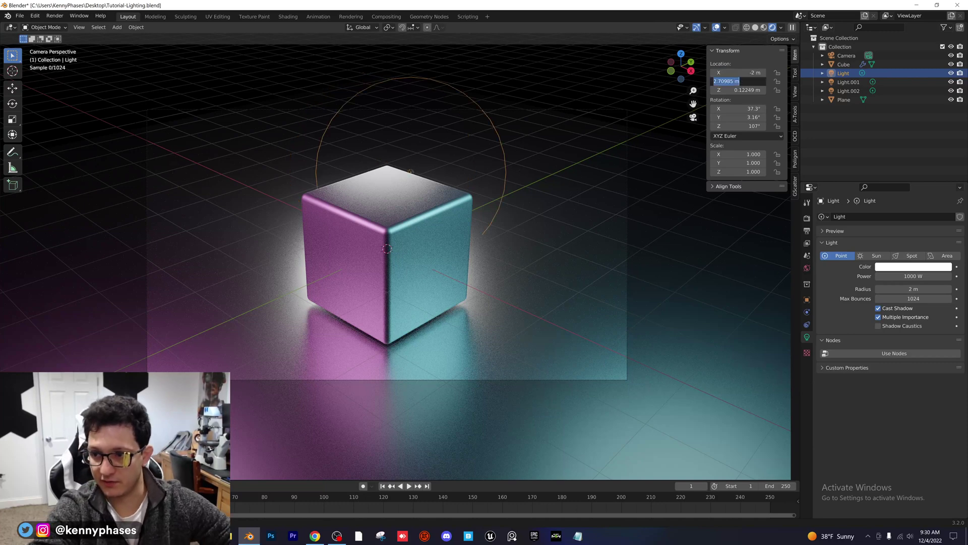
Place the white light at X -2 m, Y 2 m, with Z dragged just below the floor.
{"action": "key", "text": "Tab"}
{"action": "type", "text": "2"}
{"action": "key", "text": "Return"}
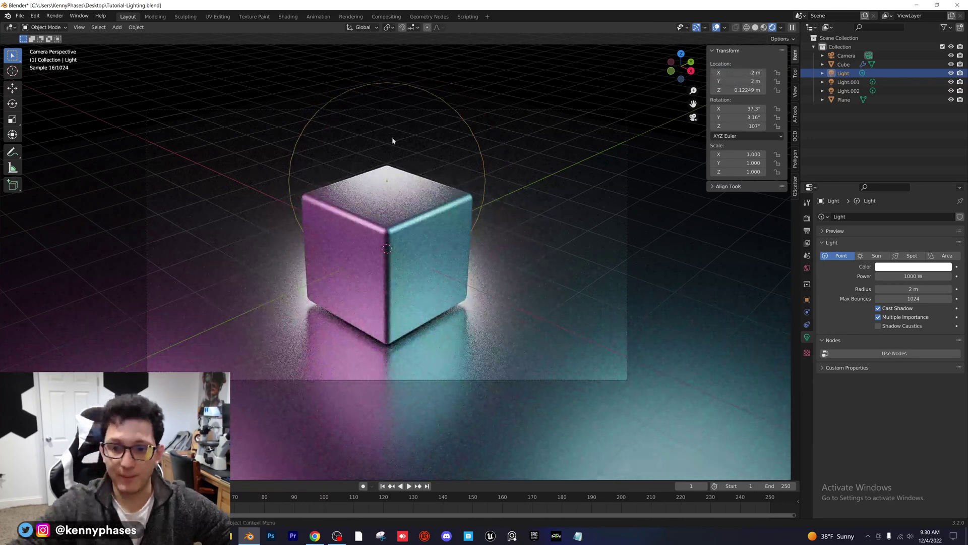
{"action": "mouse_move", "coordinate": [741, 89]}
{"action": "left_mouse_down"}
{"action": "mouse_move", "coordinate": [709, 90]}
{"action": "mouse_move", "coordinate": [724, 90]}
{"action": "left_mouse_up"}
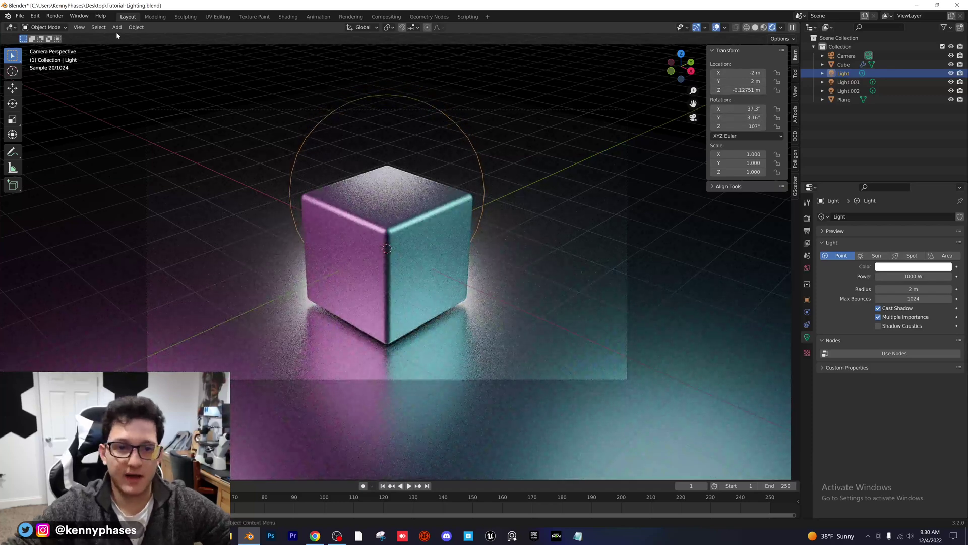
{"action": "left_click", "coordinate": [117, 27]}
Add a torus behind and right of the cube, scaled down to 0.877.
{"action": "mouse_move", "coordinate": [132, 36]}
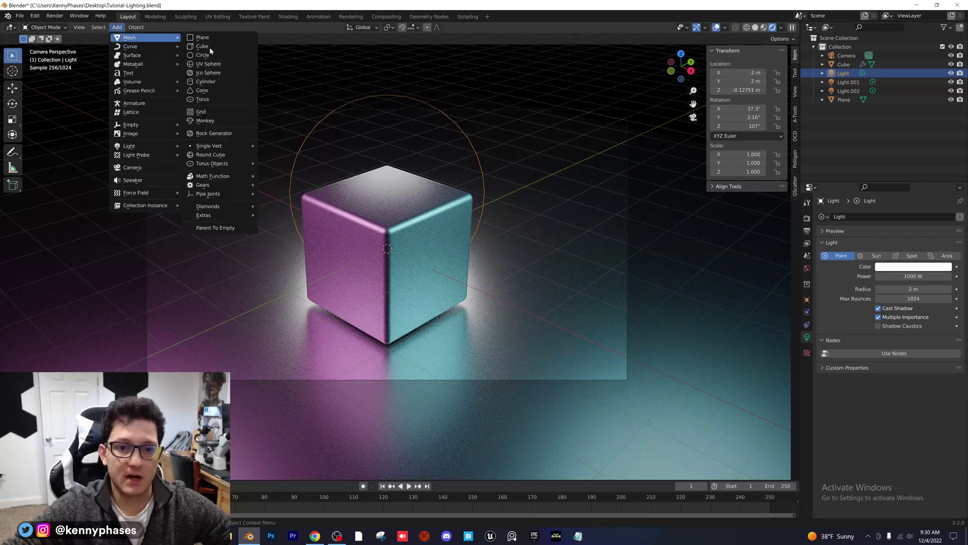
{"action": "left_click", "coordinate": [233, 104]}
{"action": "key", "text": "g"}
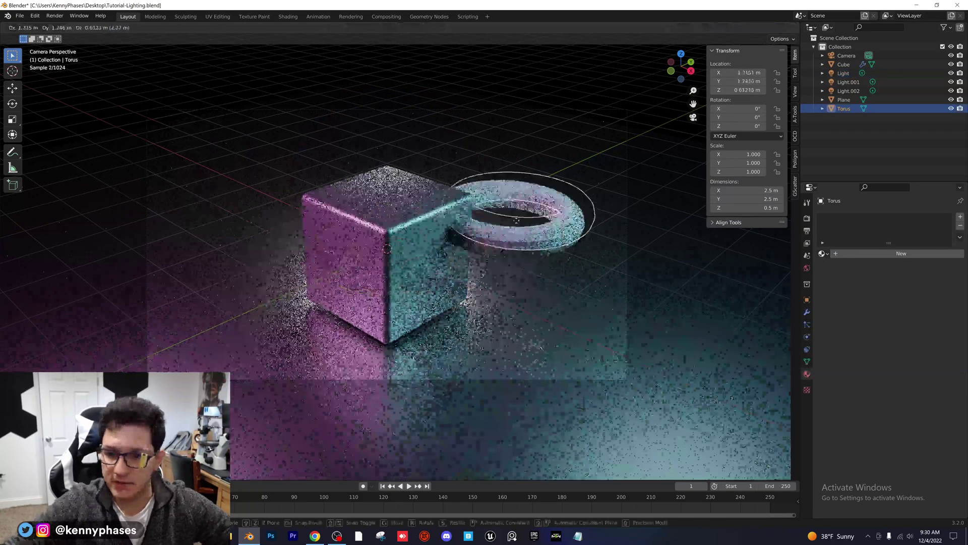
{"action": "left_click", "coordinate": [585, 192]}
{"action": "key", "text": "s"}
{"action": "left_click", "coordinate": [580, 191]}
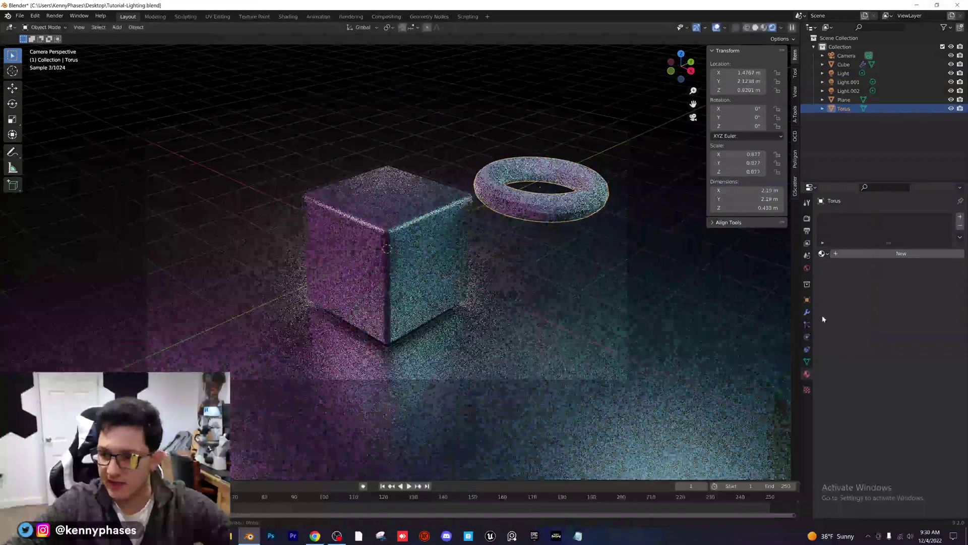
Give the torus a Subdivision Surface modifier and smooth shading.
{"action": "left_click", "coordinate": [806, 311]}
{"action": "left_click", "coordinate": [878, 214]}
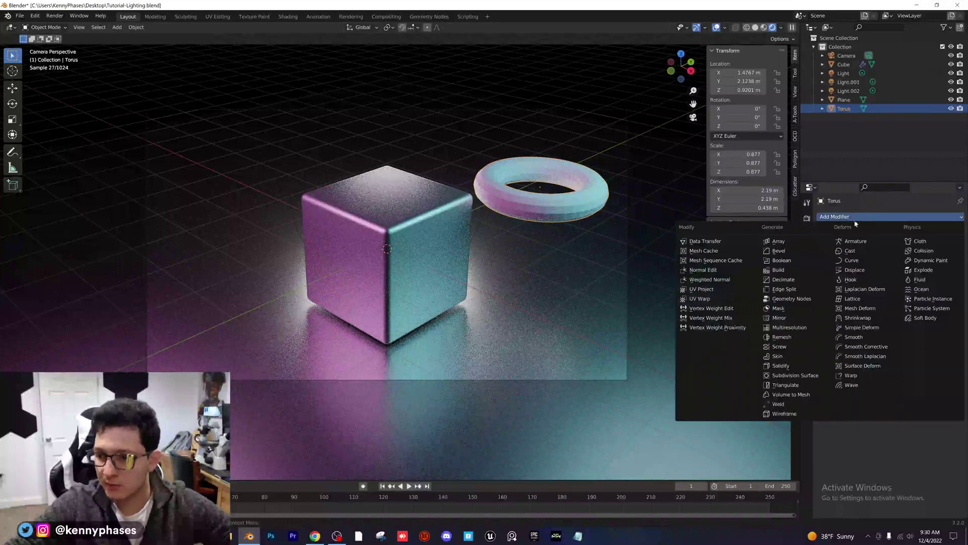
{"action": "left_click", "coordinate": [794, 376]}
{"action": "scroll", "coordinate": [538, 227], "scroll_direction": "up", "scroll_amount": 1}
{"action": "right_click", "coordinate": [537, 194]}
{"action": "left_click", "coordinate": [537, 194]}
{"action": "left_click", "coordinate": [613, 262]}
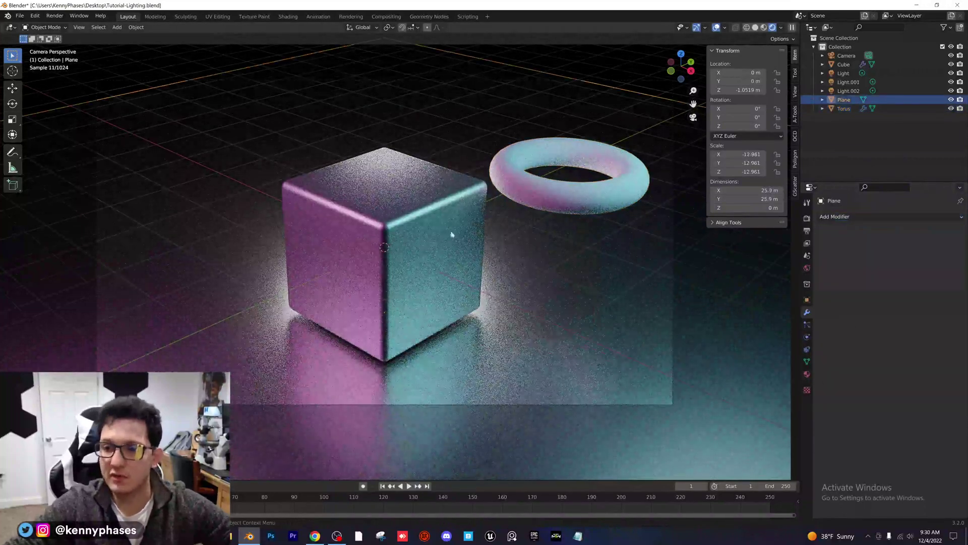
{"action": "left_click", "coordinate": [541, 196]}
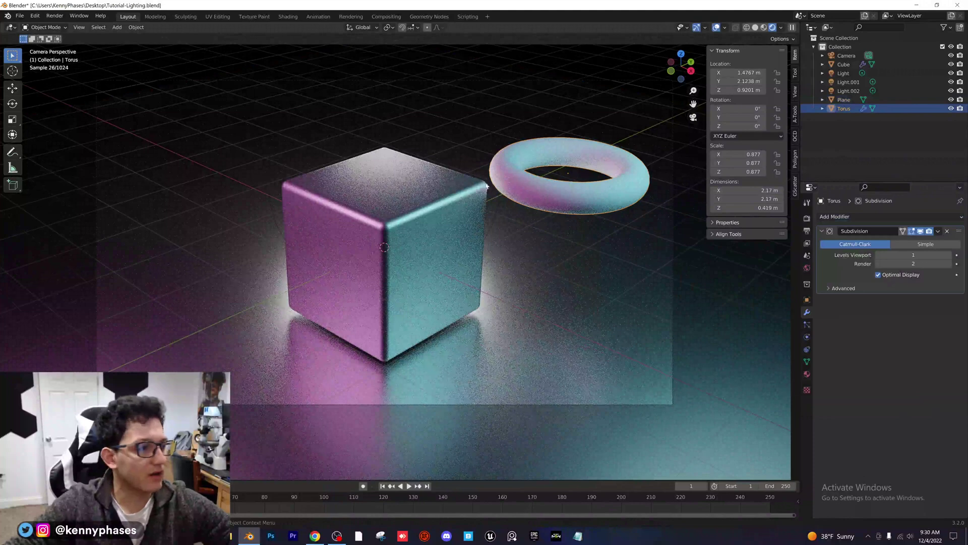
Check the cube's object options, then reselect the torus and tilt it about 21°, -26°, 12°.
{"action": "left_click", "coordinate": [386, 177]}
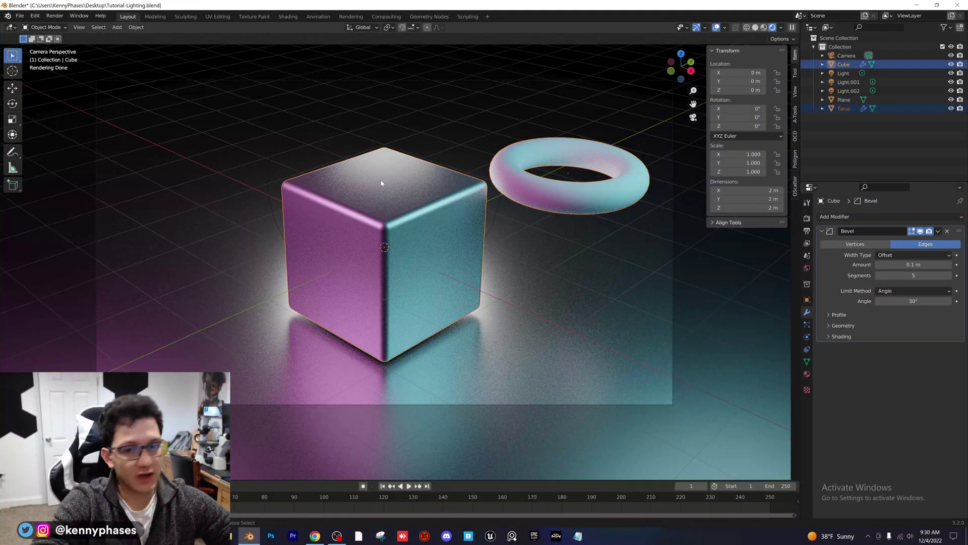
{"action": "right_click", "coordinate": [381, 183]}
{"action": "left_click", "coordinate": [359, 178]}
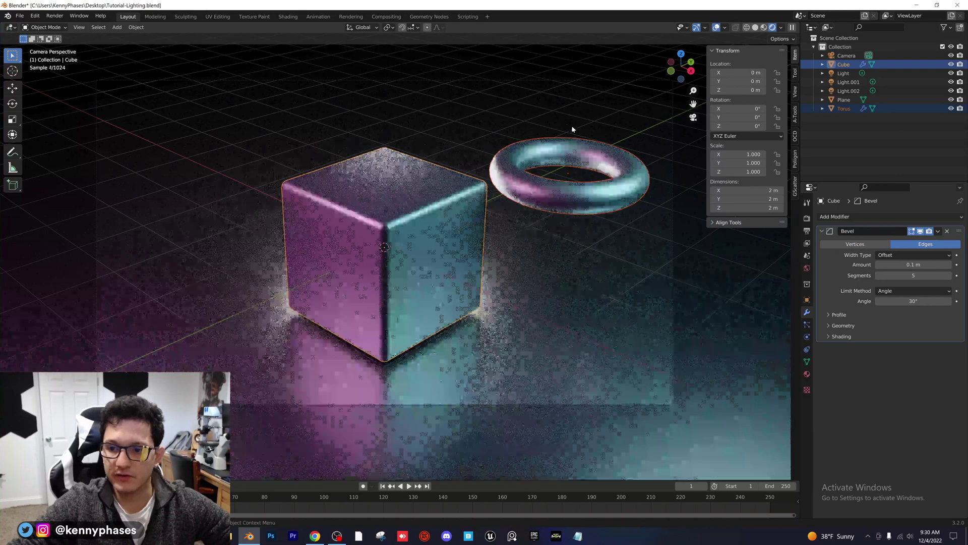
{"action": "left_click", "coordinate": [604, 175]}
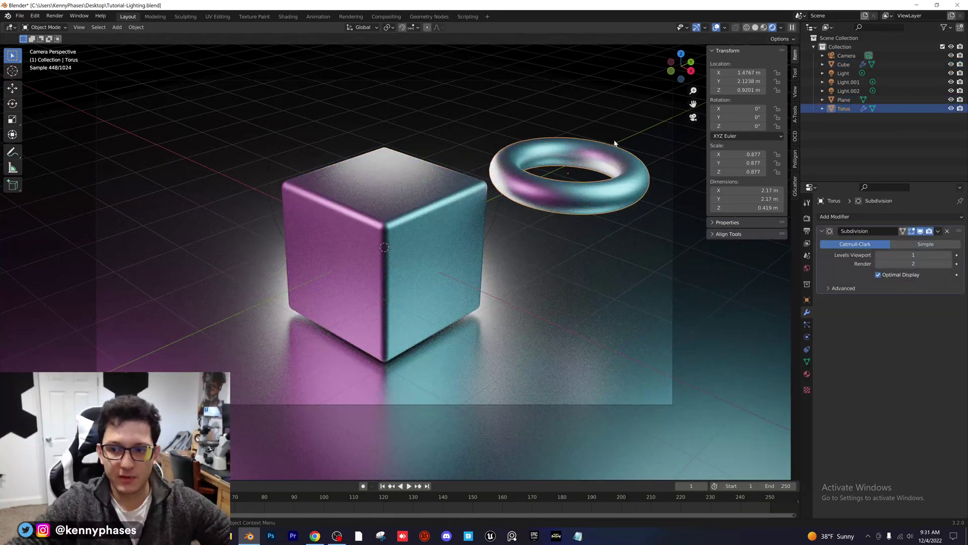
{"action": "key", "text": "r"}
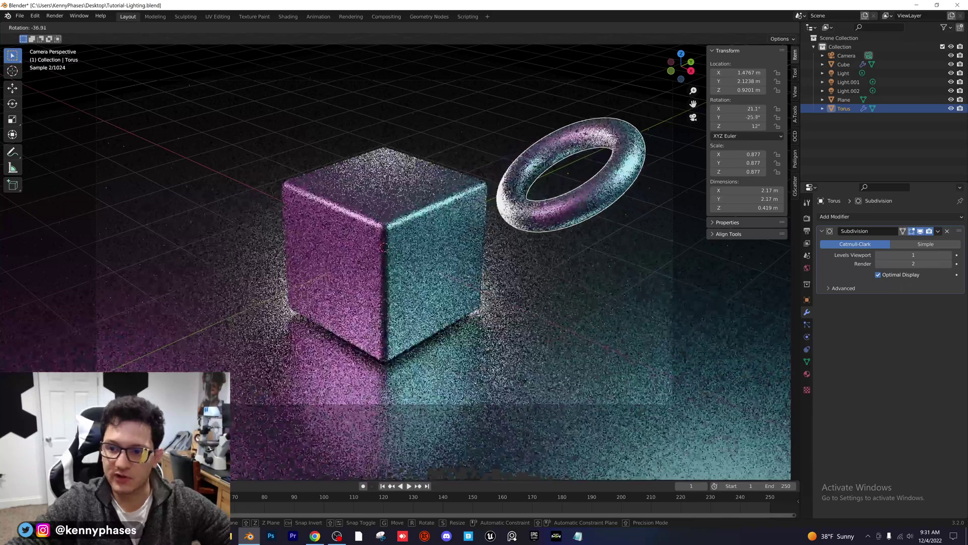
{"action": "right_click", "coordinate": [555, 224]}
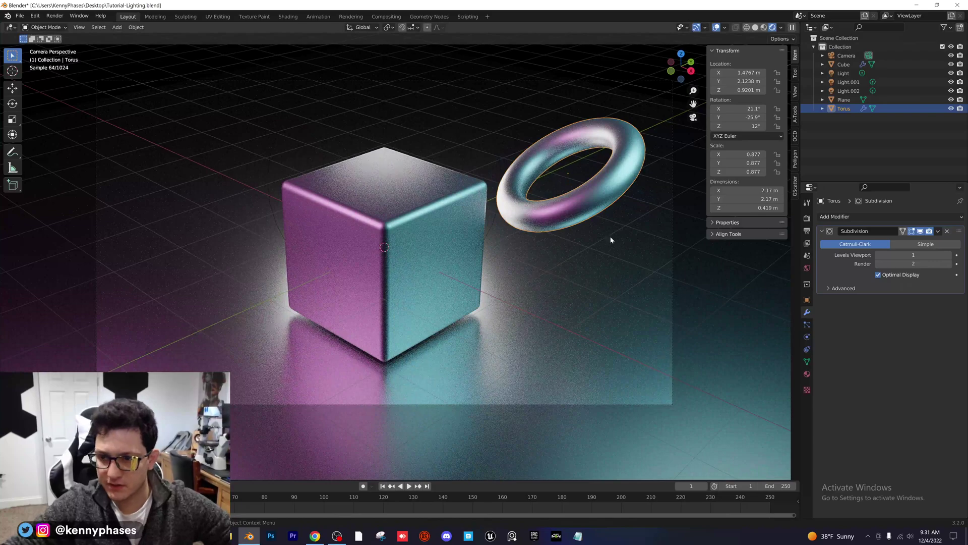
In front orthographic view, raise the floor plane to the cube's base, then return to camera view.
{"action": "left_click", "coordinate": [671, 71]}
{"action": "scroll", "coordinate": [425, 323], "scroll_direction": "up", "scroll_amount": 5}
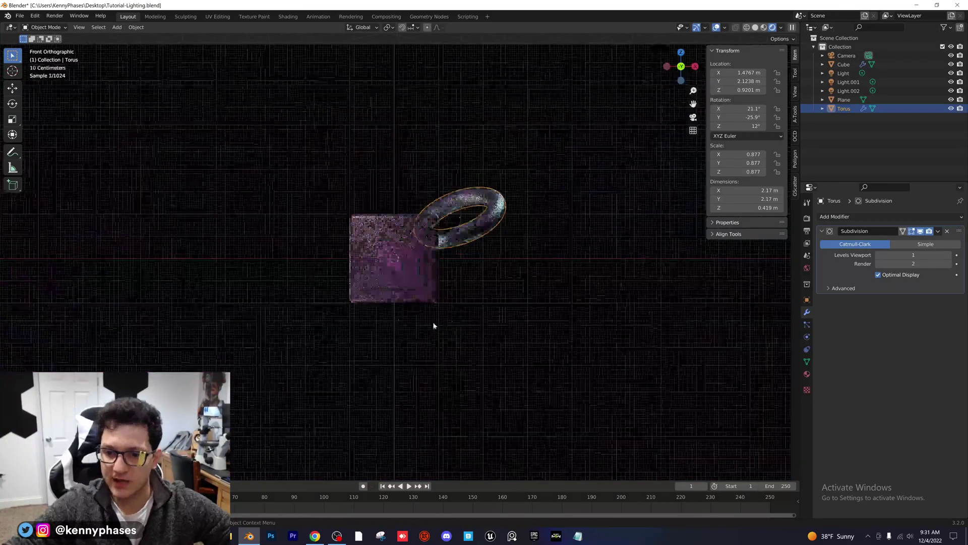
{"action": "left_click", "coordinate": [531, 301]}
{"action": "scroll", "coordinate": [446, 303], "scroll_direction": "up", "scroll_amount": 5}
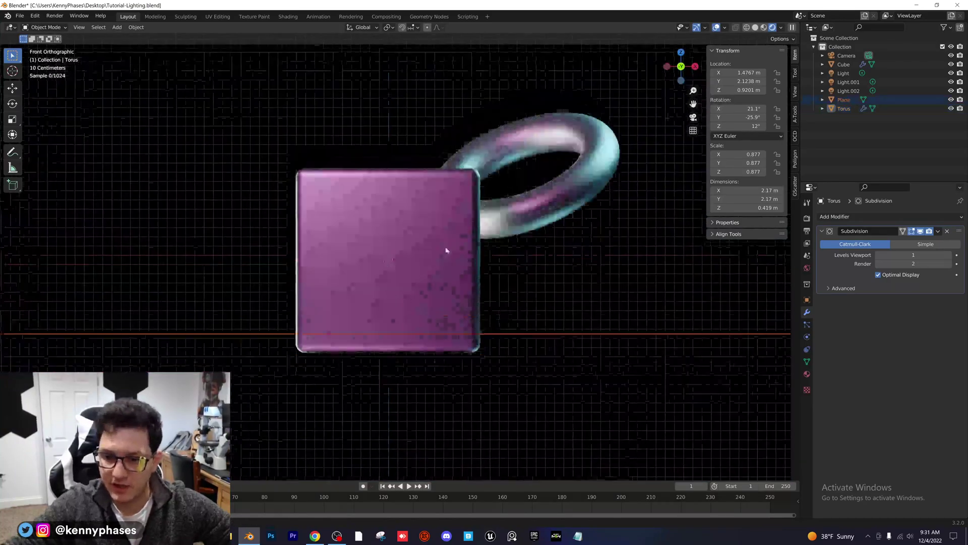
{"action": "scroll", "coordinate": [436, 298], "scroll_direction": "up", "scroll_amount": 1}
{"action": "key", "text": "g"}
{"action": "key", "text": "z"}
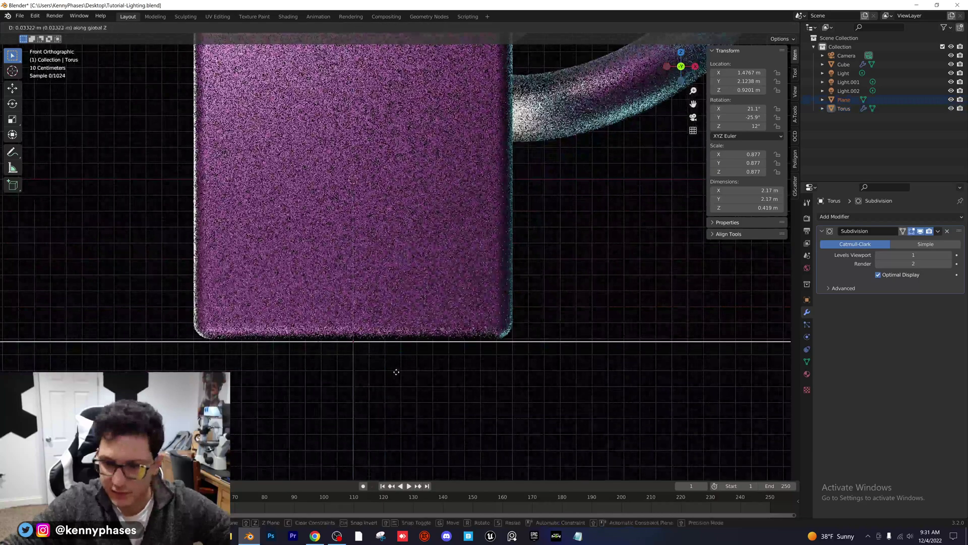
{"action": "left_click", "coordinate": [393, 371]}
{"action": "key", "text": "KP_0"}
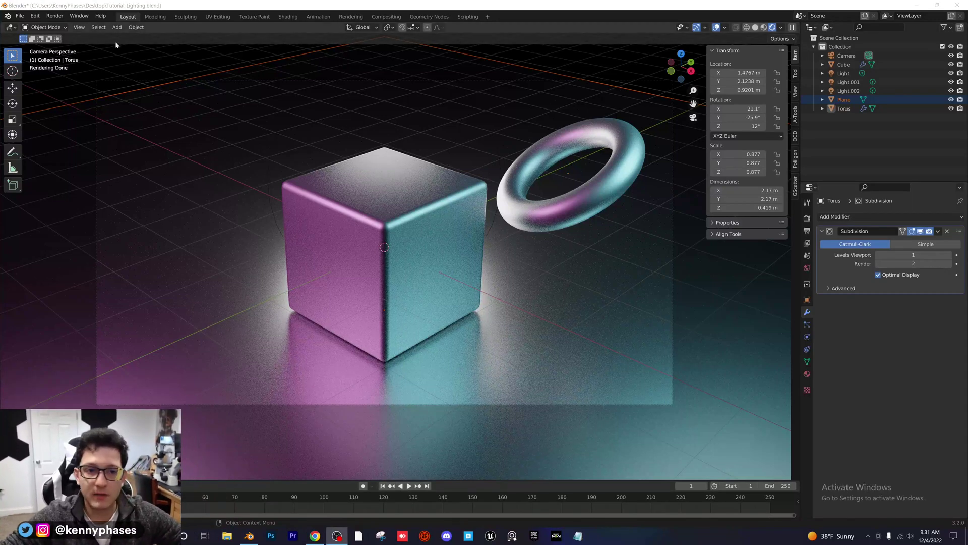
{"action": "left_click", "coordinate": [117, 28]}
Add a UV sphere left of the cube, scaled down to 0.738.
{"action": "mouse_move", "coordinate": [146, 38]}
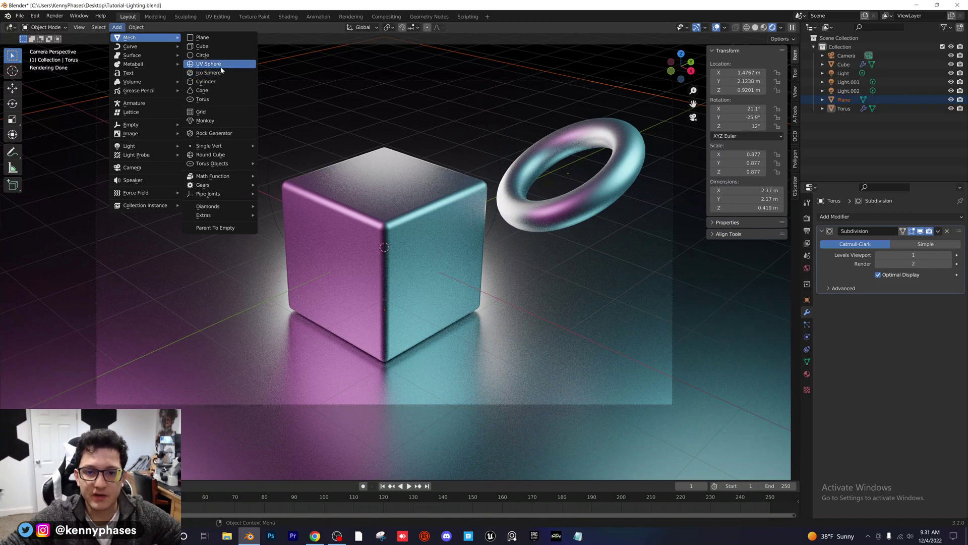
{"action": "left_click", "coordinate": [221, 64]}
{"action": "key", "text": "s"}
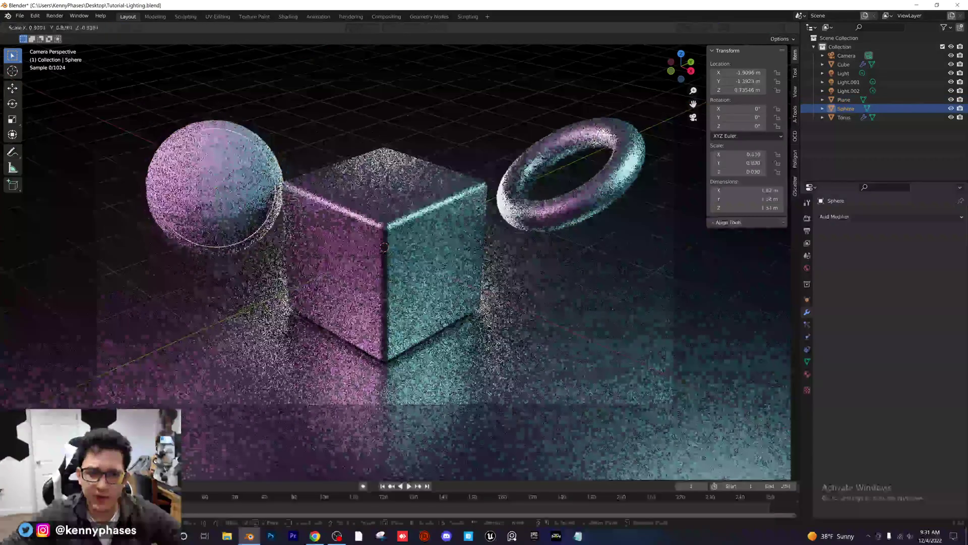
{"action": "left_click", "coordinate": [260, 157]}
Shade the cube smooth, and give the sphere a Subdivision Surface modifier and smooth shading.
{"action": "left_click", "coordinate": [406, 216]}
{"action": "right_click", "coordinate": [406, 216]}
{"action": "left_click", "coordinate": [406, 216]}
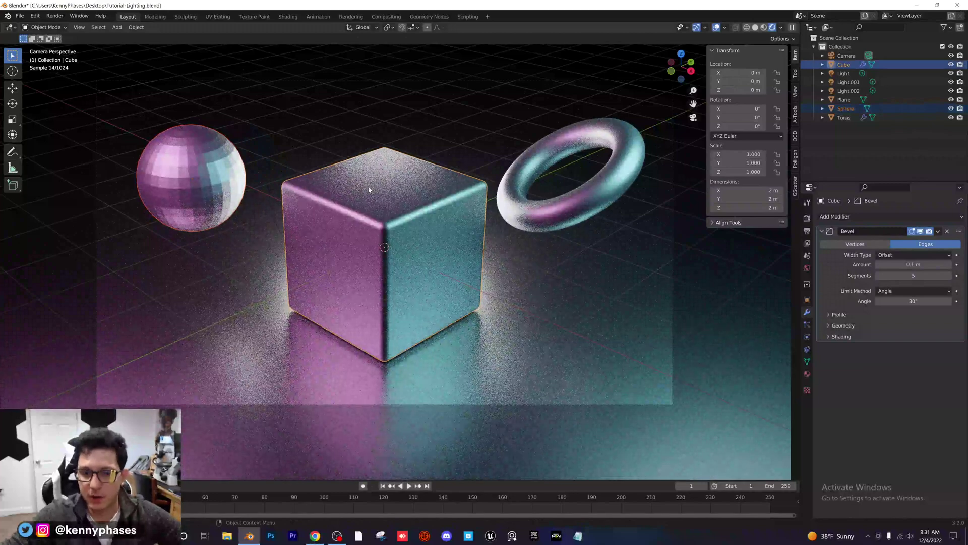
{"action": "left_click", "coordinate": [201, 158]}
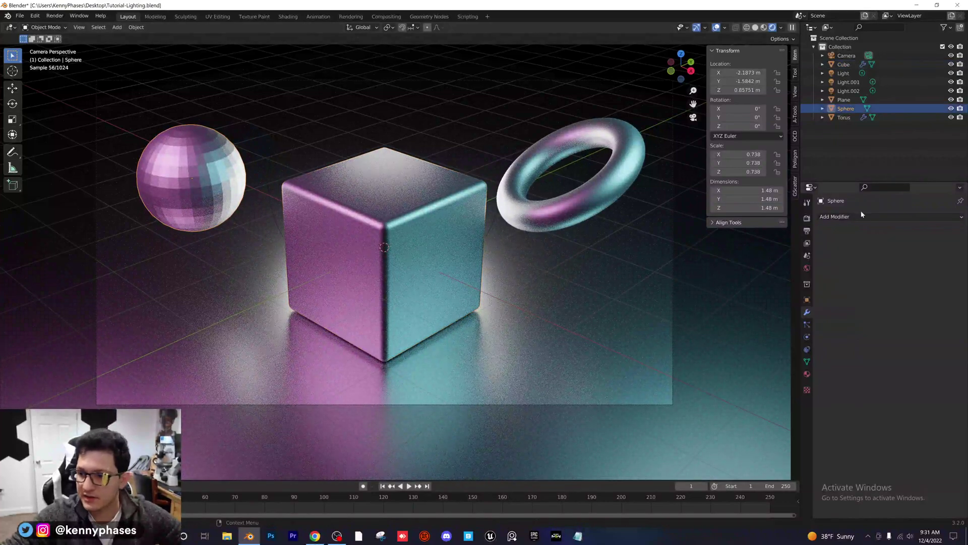
{"action": "left_click", "coordinate": [867, 217]}
{"action": "left_click", "coordinate": [787, 366]}
{"action": "right_click", "coordinate": [182, 162]}
{"action": "left_click", "coordinate": [181, 162]}
Save the blend file.
{"action": "key", "text": "ctrl+s"}
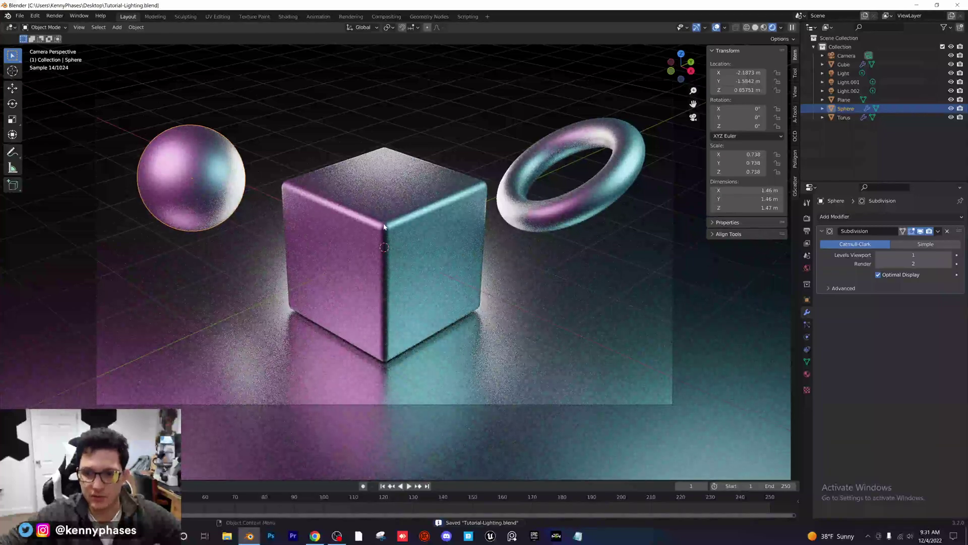
{"action": "middle_click_drag", "start_coordinate": [449, 261], "coordinate": [384, 241], "text": "shift"}
{"action": "scroll", "coordinate": [384, 241], "scroll_direction": "down", "scroll_amount": 1}
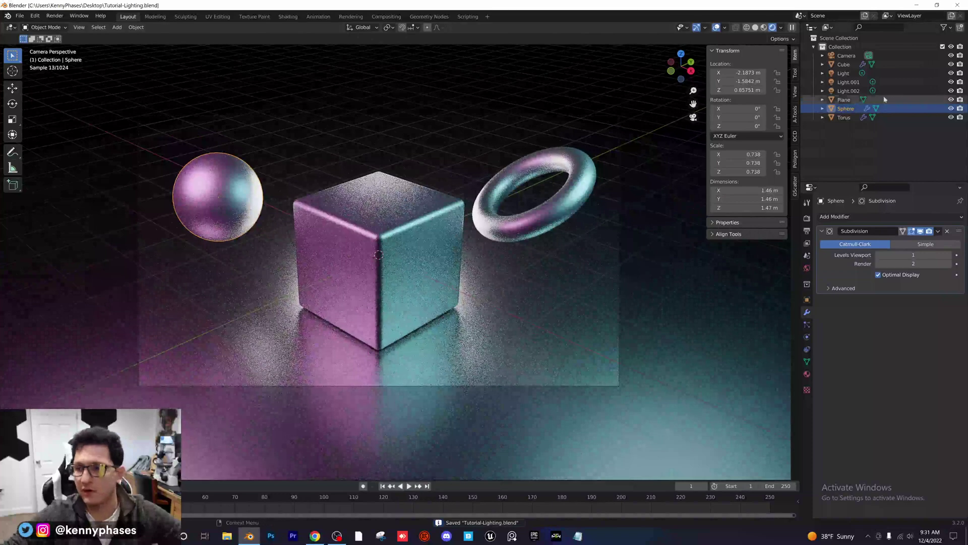
Select Light.001 and bring up its light data settings.
{"action": "left_click", "coordinate": [849, 82]}
{"action": "key", "text": "ctrl+KP_0"}
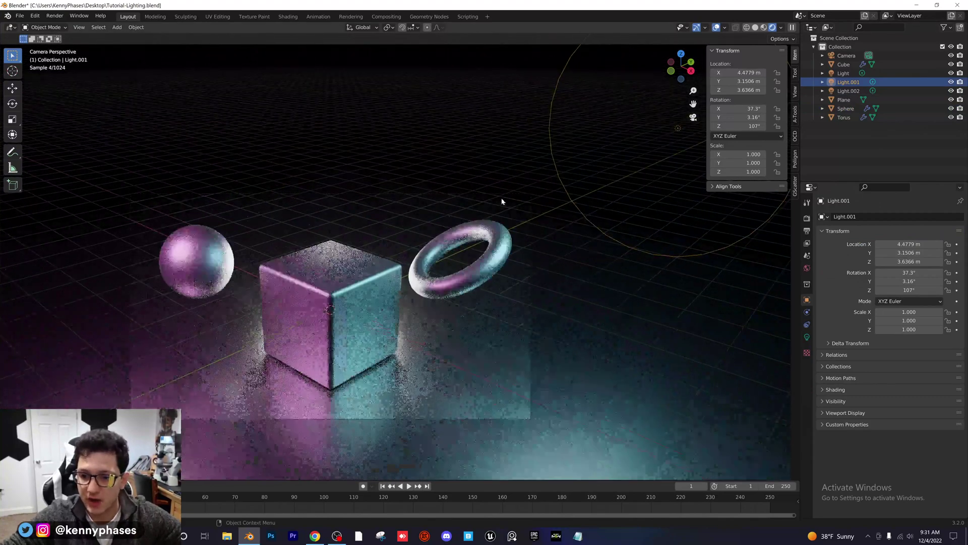
{"action": "scroll", "coordinate": [637, 276], "scroll_direction": "up", "scroll_amount": 1}
{"action": "left_click", "coordinate": [807, 337]}
{"action": "middle_click_drag", "start_coordinate": [355, 254], "coordinate": [387, 262], "text": "shift"}
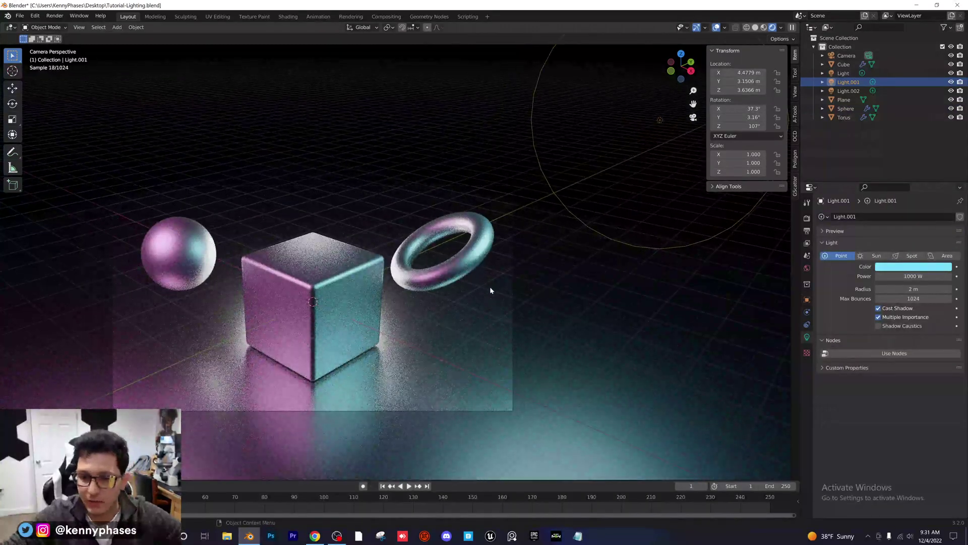
{"action": "middle_click_drag", "start_coordinate": [491, 292], "coordinate": [518, 271], "text": "shift"}
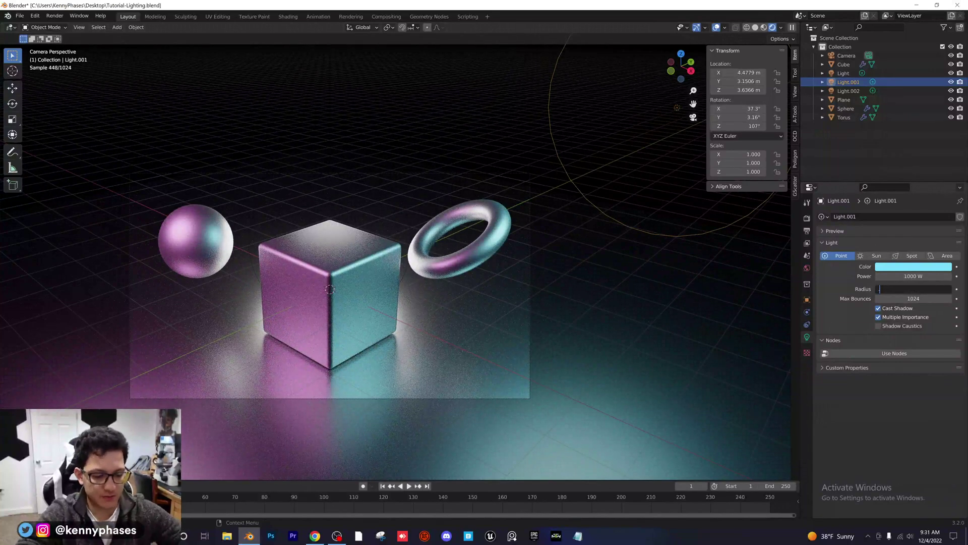
Try Light.001 radius values of 0.5 m and about 0.84 m, undoing back to 2 m each time.
{"action": "type", "text": ".5"}
{"action": "key", "text": "Return"}
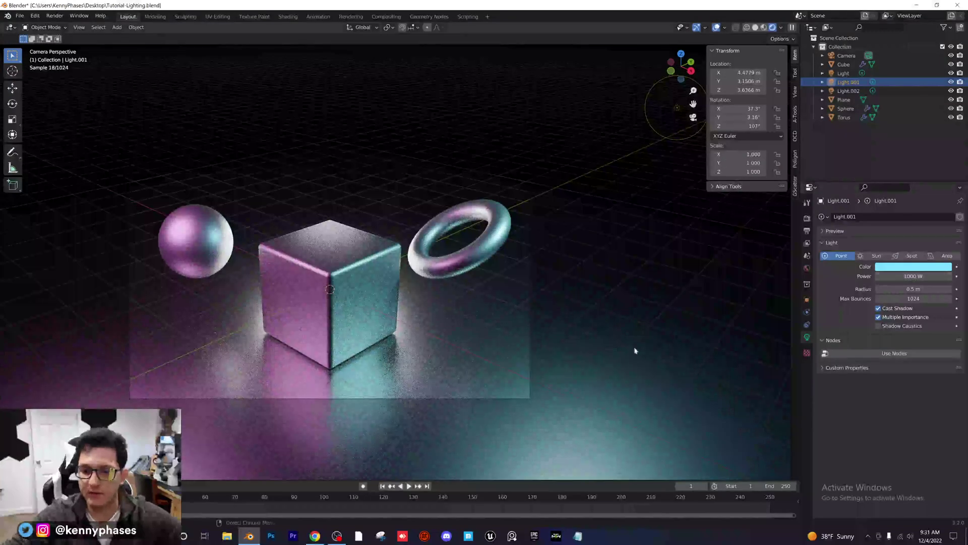
{"action": "key", "text": "ctrl+z"}
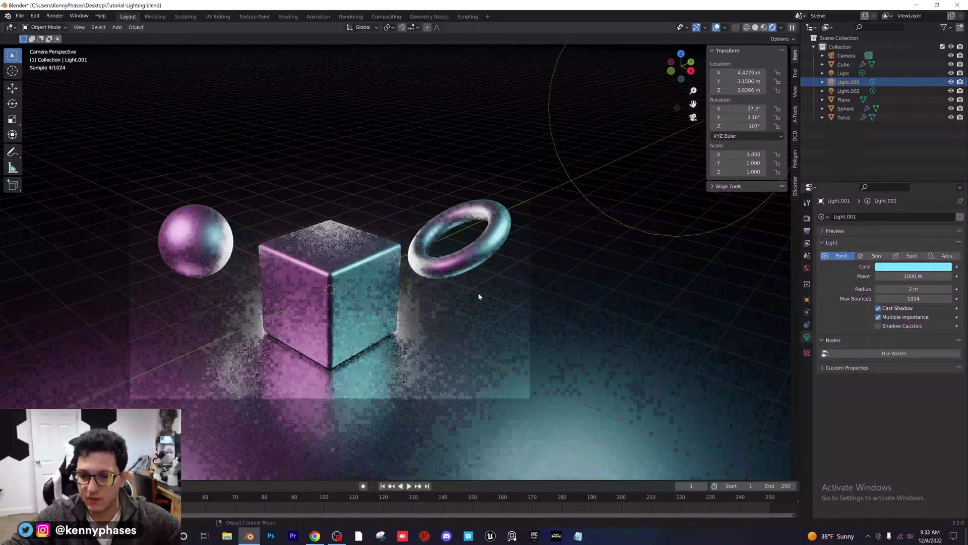
{"action": "scroll", "coordinate": [478, 293], "scroll_direction": "up", "scroll_amount": 2}
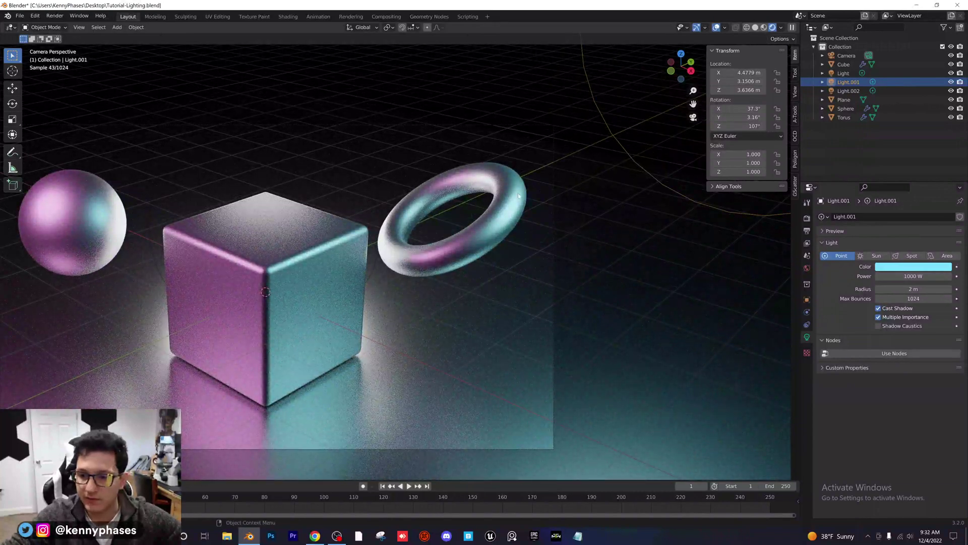
{"action": "left_click_drag", "start_coordinate": [911, 289], "coordinate": [907, 289]}
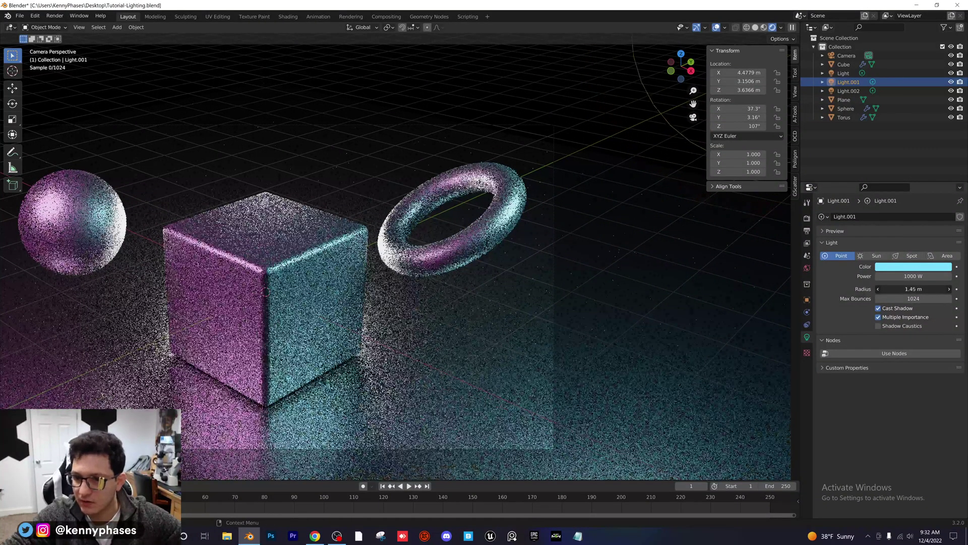
{"action": "left_click_drag", "start_coordinate": [907, 289], "coordinate": [910, 289]}
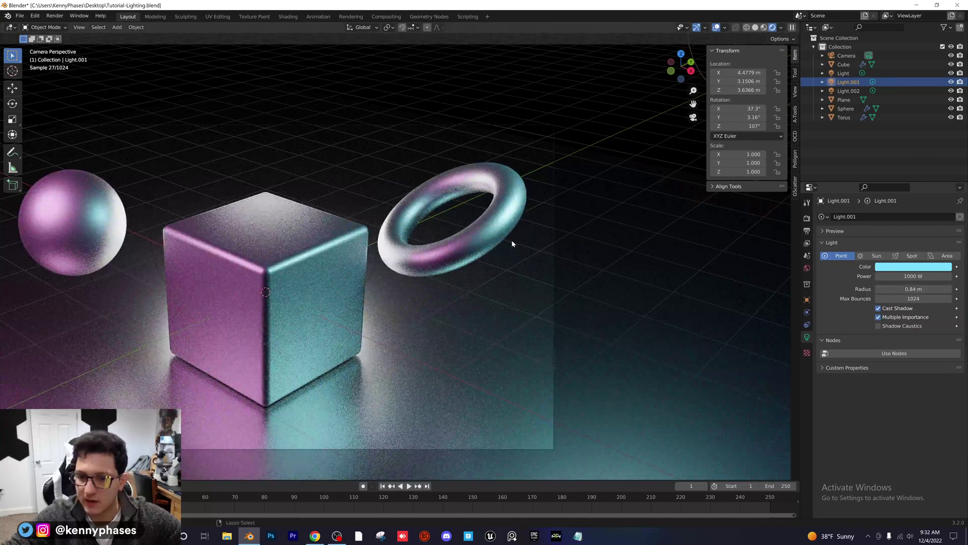
{"action": "key", "text": "ctrl+z"}
{"action": "scroll", "coordinate": [510, 292], "scroll_direction": "down", "scroll_amount": 2}
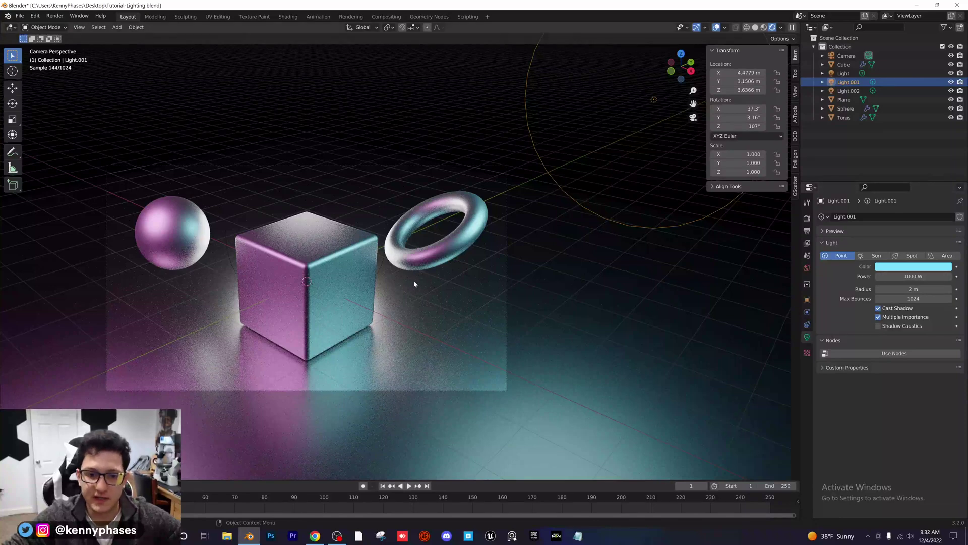
{"action": "middle_click_drag", "start_coordinate": [416, 287], "coordinate": [441, 286], "text": "shift"}
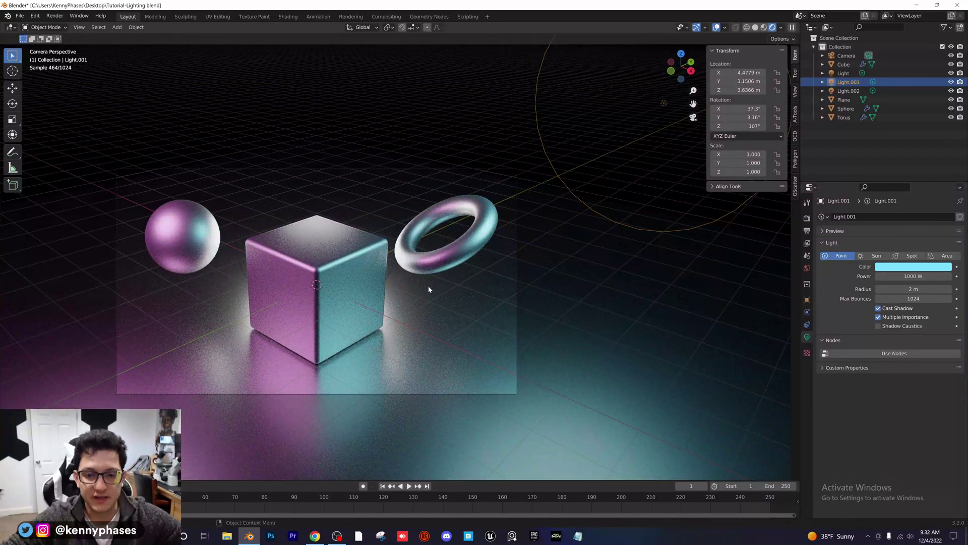
{"action": "middle_click_drag", "start_coordinate": [406, 280], "coordinate": [500, 268], "text": "shift"}
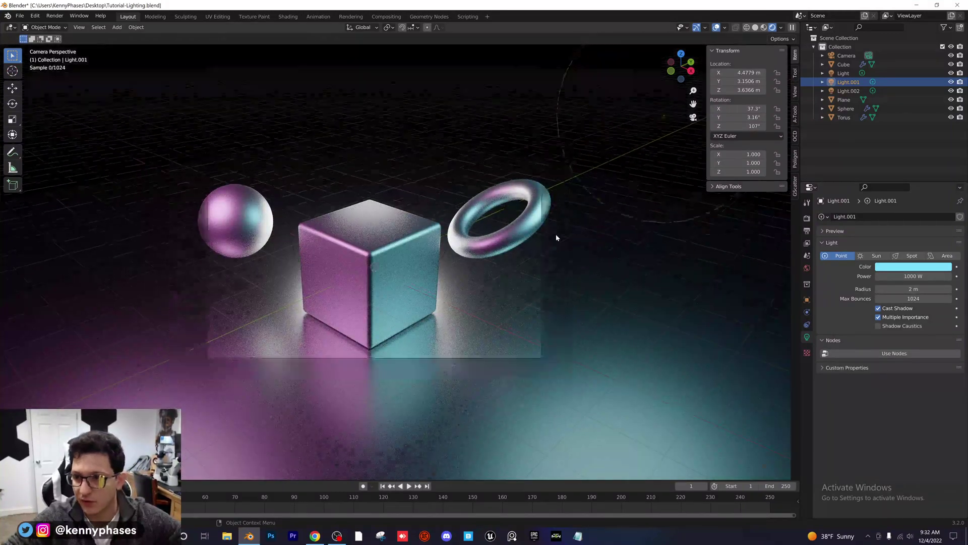
{"action": "scroll", "coordinate": [557, 236], "scroll_direction": "down", "scroll_amount": 2}
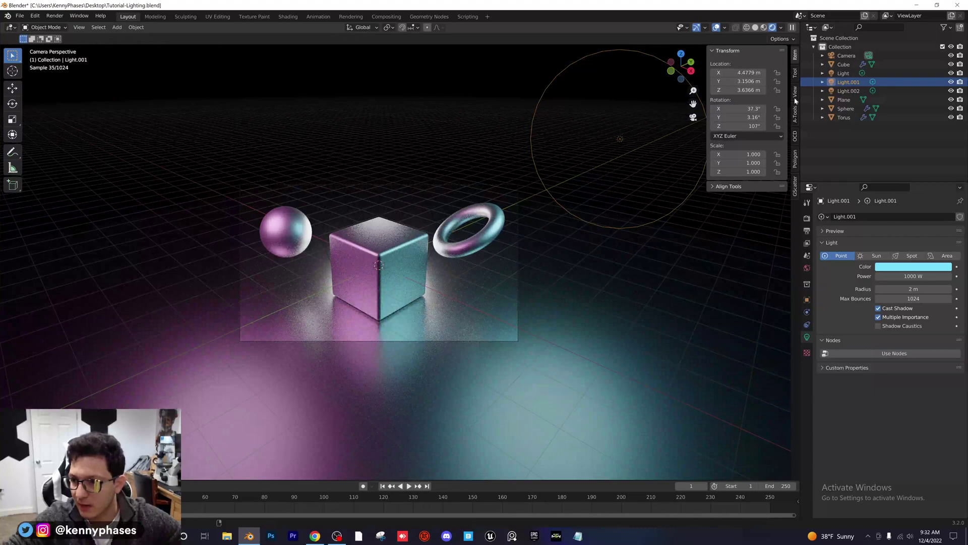
Move the teal Light.001 to X 5.9479 m, Z -0.42343 m and reframe the camera view.
{"action": "left_click_drag", "start_coordinate": [737, 72], "coordinate": [734, 95]}
{"action": "scroll", "coordinate": [614, 164], "scroll_direction": "up", "scroll_amount": 3}
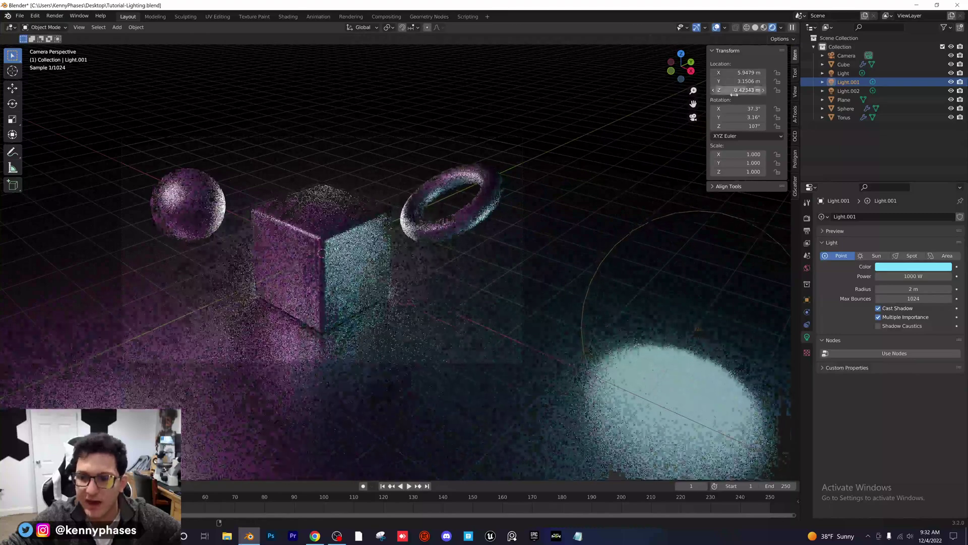
{"action": "scroll", "coordinate": [525, 211], "scroll_direction": "up", "scroll_amount": 3}
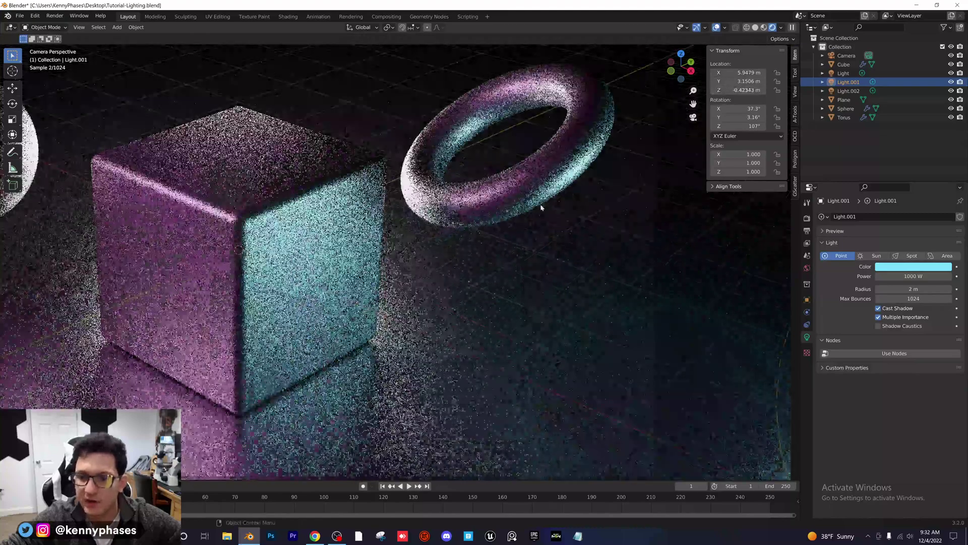
{"action": "middle_click_drag", "start_coordinate": [525, 211], "coordinate": [404, 225]}
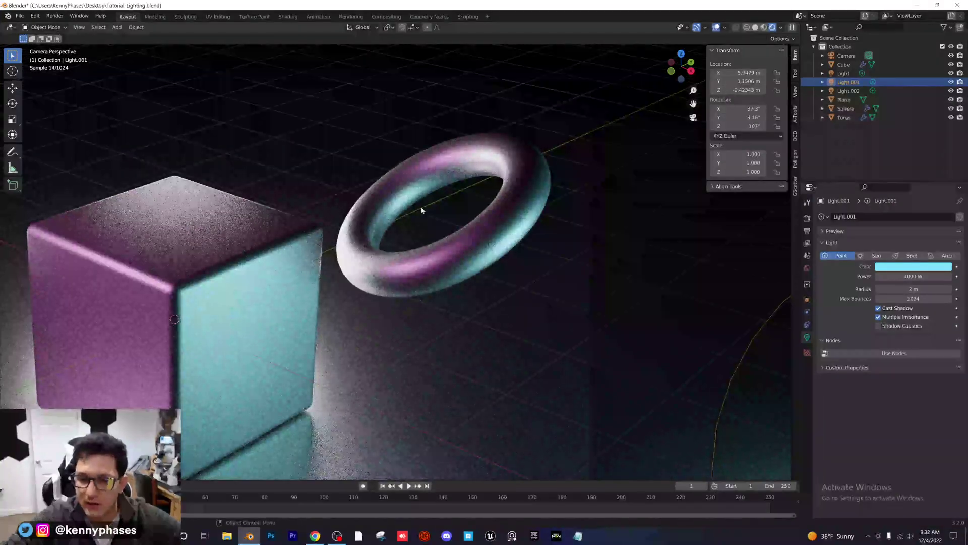
{"action": "scroll", "coordinate": [422, 210], "scroll_direction": "down", "scroll_amount": 5}
{"action": "middle_click_drag", "start_coordinate": [480, 320], "coordinate": [421, 298]}
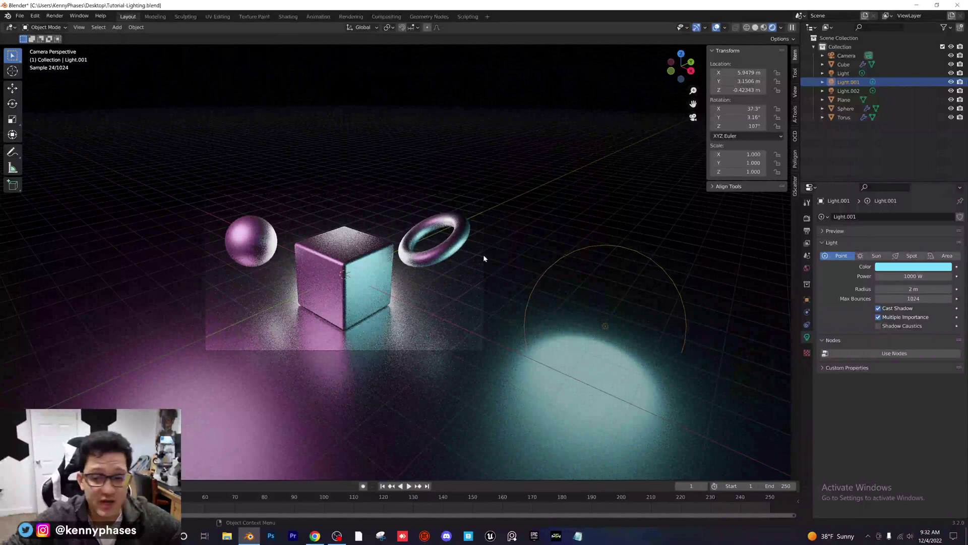
{"action": "left_click", "coordinate": [560, 270]}
{"action": "scroll", "coordinate": [562, 271], "scroll_direction": "up", "scroll_amount": 2}
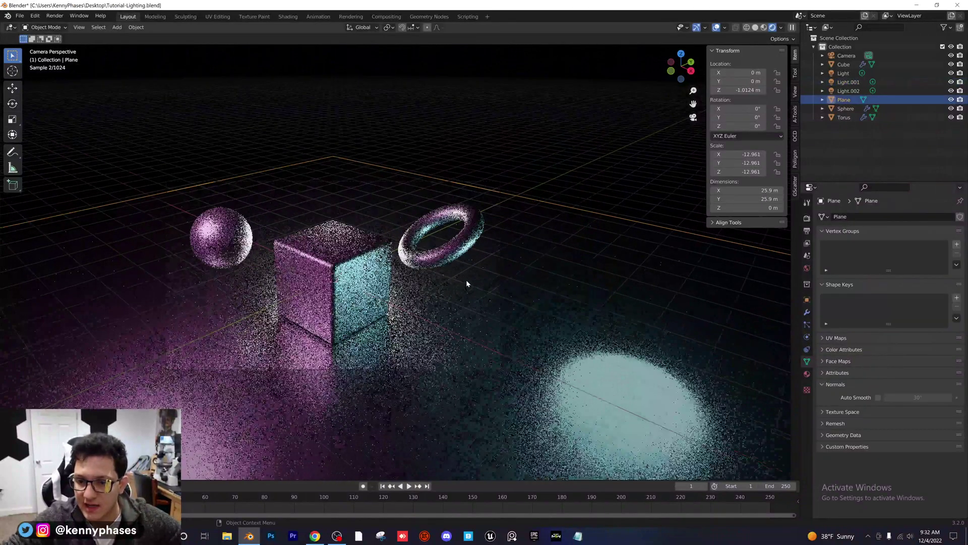
Enlarge the floor and give its material 0.728 roughness and a near-black base colour (0.055).
{"action": "key", "text": "s"}
{"action": "left_click", "coordinate": [577, 250]}
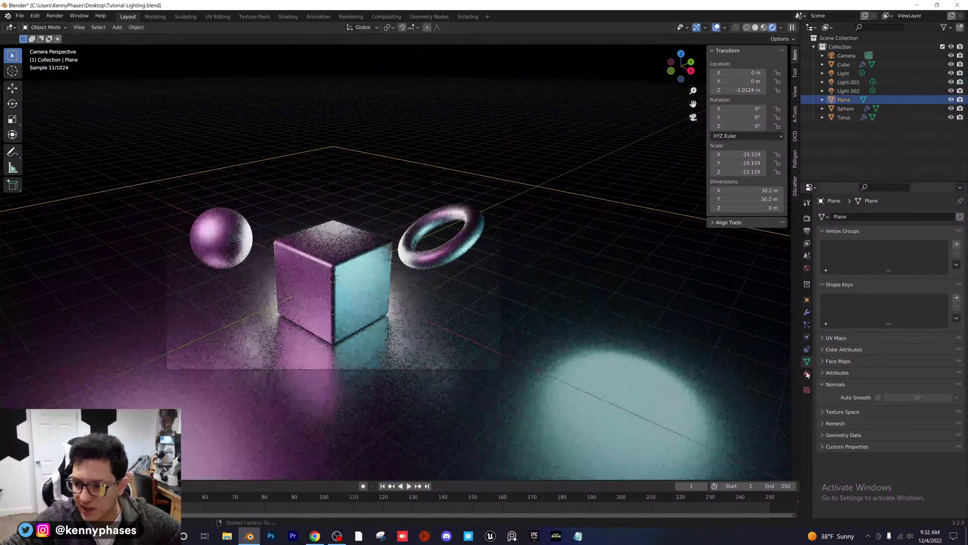
{"action": "left_click", "coordinate": [807, 374]}
{"action": "left_click_drag", "start_coordinate": [916, 448], "coordinate": [933, 448]}
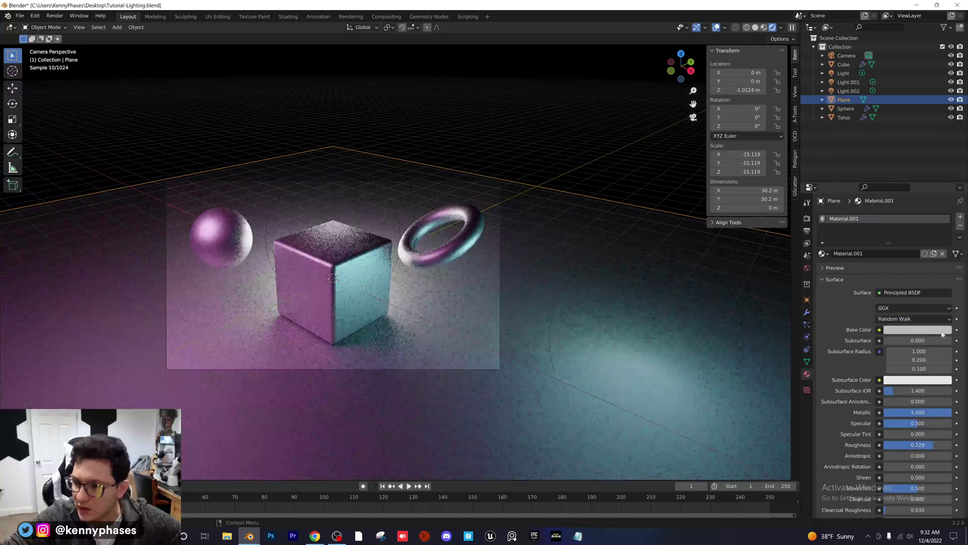
{"action": "left_click", "coordinate": [943, 332]}
{"action": "left_click", "coordinate": [944, 263]}
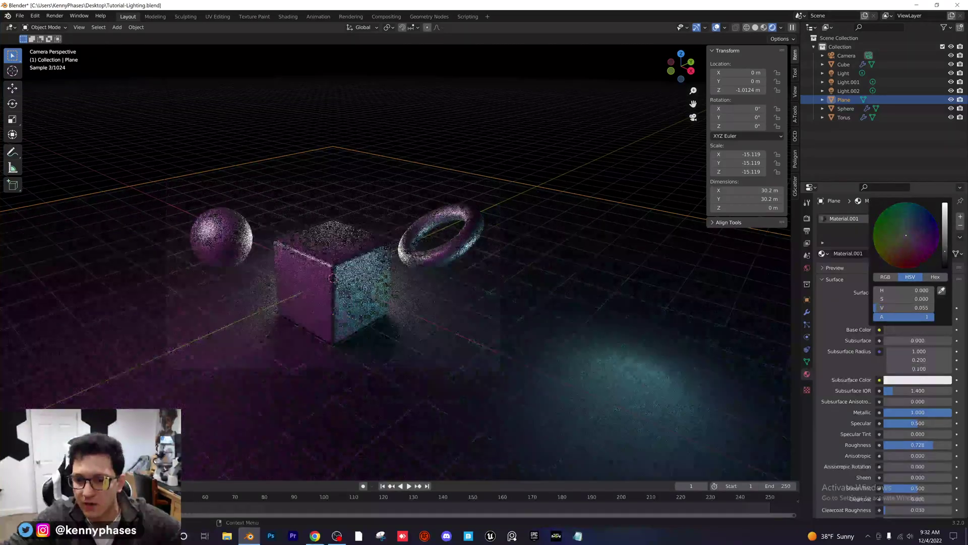
{"action": "scroll", "coordinate": [326, 288], "scroll_direction": "up", "scroll_amount": 1}
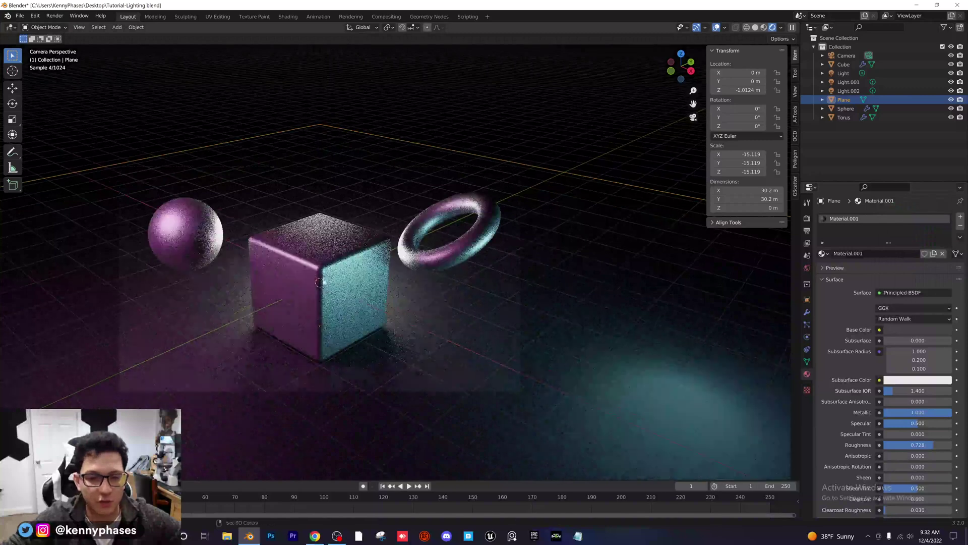
{"action": "middle_click_drag", "start_coordinate": [326, 288], "coordinate": [418, 291], "text": "shift"}
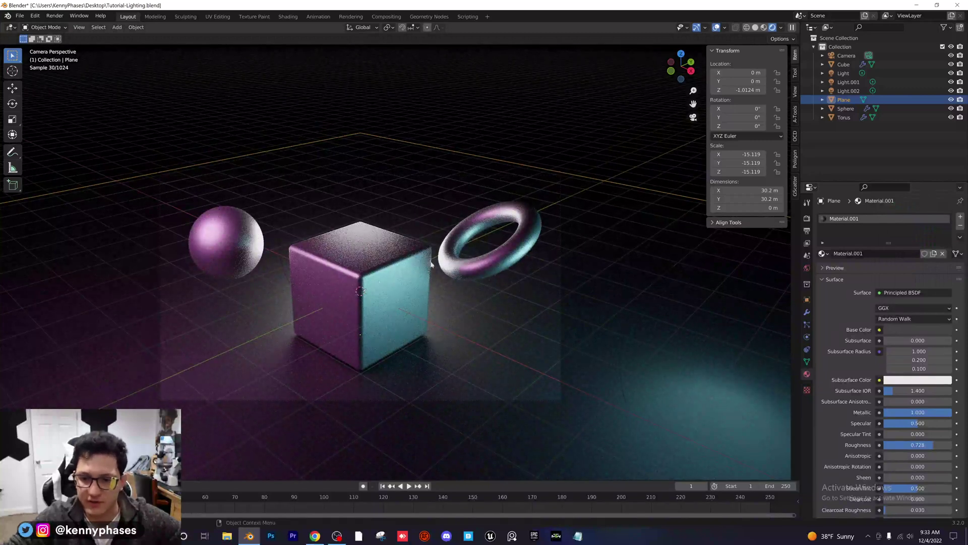
{"action": "left_click", "coordinate": [848, 91]}
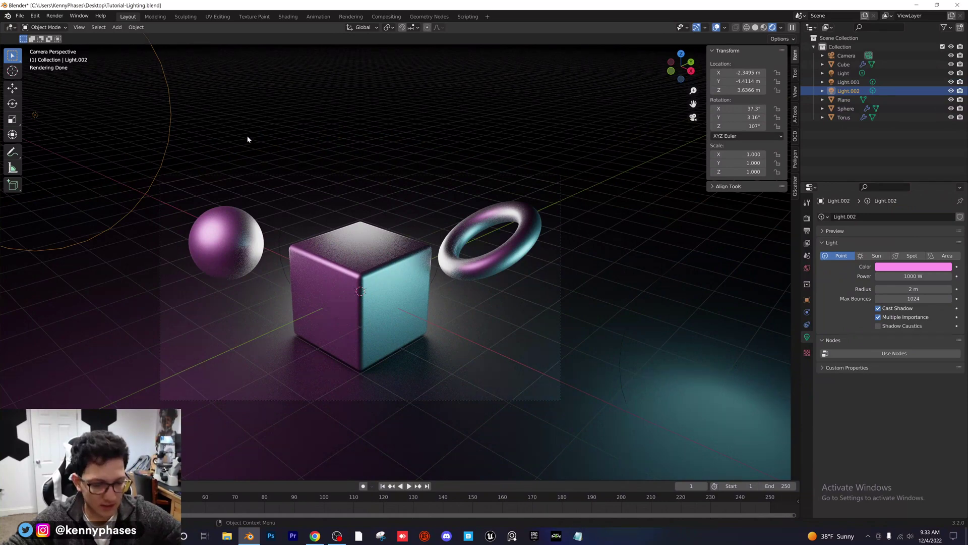
Lower the pink Light.002 and move it to X -6.5595 m, Y -3.0114 m, Z 2.2643 m.
{"action": "key", "text": "g"}
{"action": "key", "text": "z"}
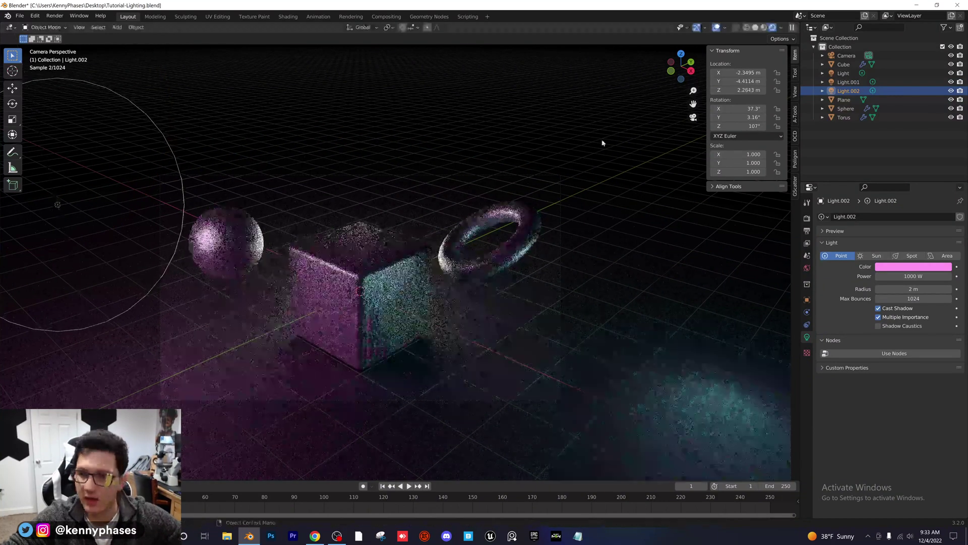
{"action": "left_click", "coordinate": [432, 182]}
{"action": "left_click_drag", "start_coordinate": [735, 82], "coordinate": [865, 81]}
{"action": "left_click_drag", "start_coordinate": [741, 81], "coordinate": [668, 81]}
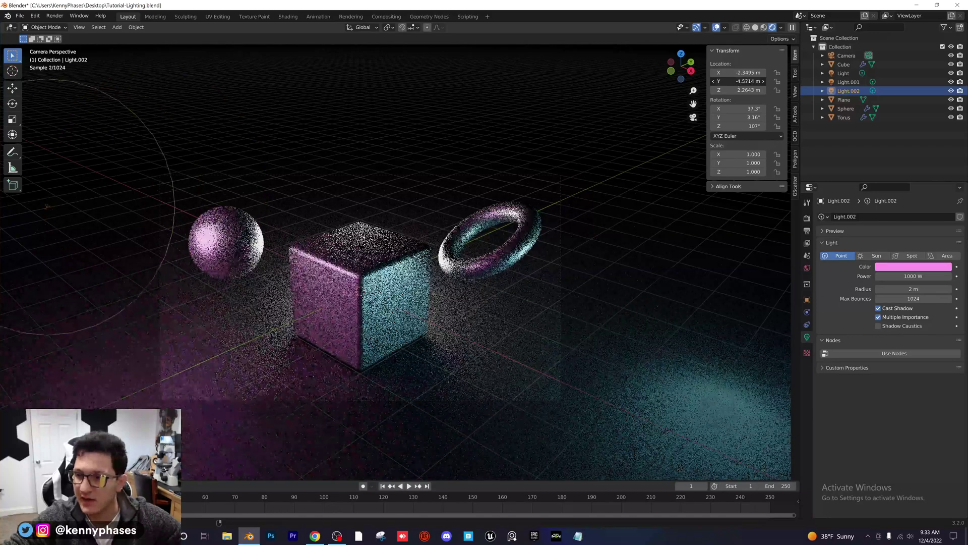
{"action": "left_click_drag", "start_coordinate": [738, 73], "coordinate": [577, 73]}
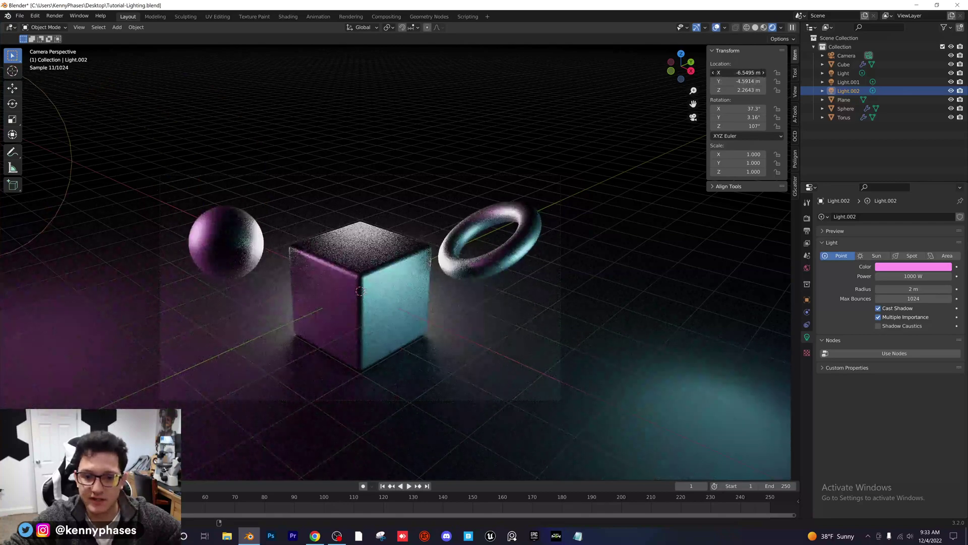
{"action": "left_click_drag", "start_coordinate": [739, 72], "coordinate": [865, 82]}
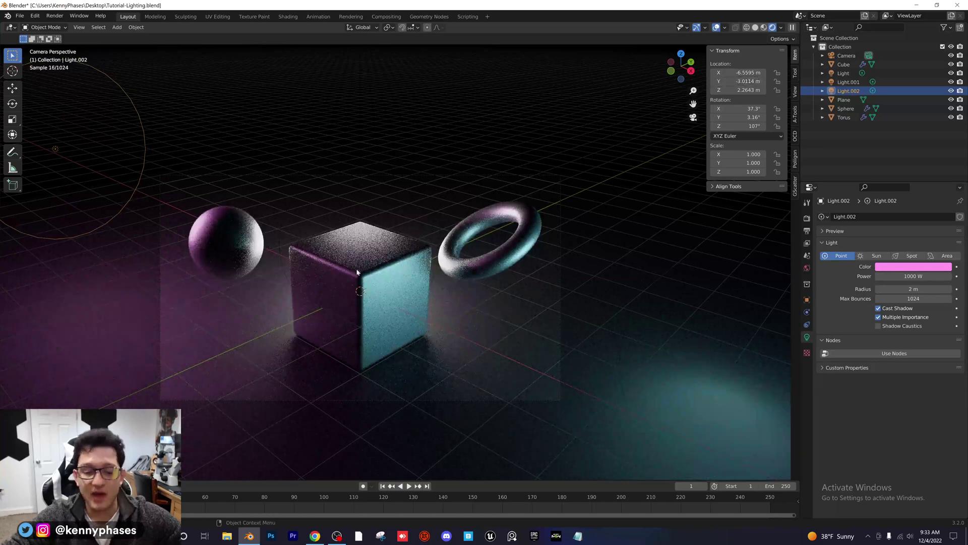
{"action": "left_click", "coordinate": [358, 244]}
Drop the cube's metallic Material.002 roughness to 0.404 for glossier highlights.
{"action": "scroll", "coordinate": [358, 244], "scroll_direction": "up", "scroll_amount": 1}
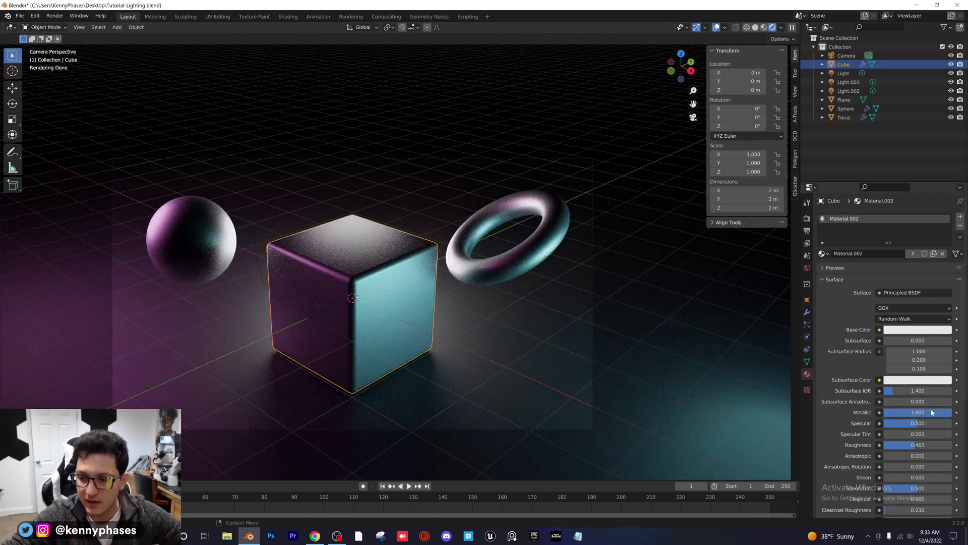
{"action": "mouse_move", "coordinate": [911, 445]}
{"action": "left_mouse_down"}
{"action": "mouse_move", "coordinate": [892, 444]}
{"action": "mouse_move", "coordinate": [923, 445]}
{"action": "mouse_move", "coordinate": [905, 445]}
{"action": "left_mouse_up"}
{"action": "scroll", "coordinate": [323, 247], "scroll_direction": "down", "scroll_amount": 2}
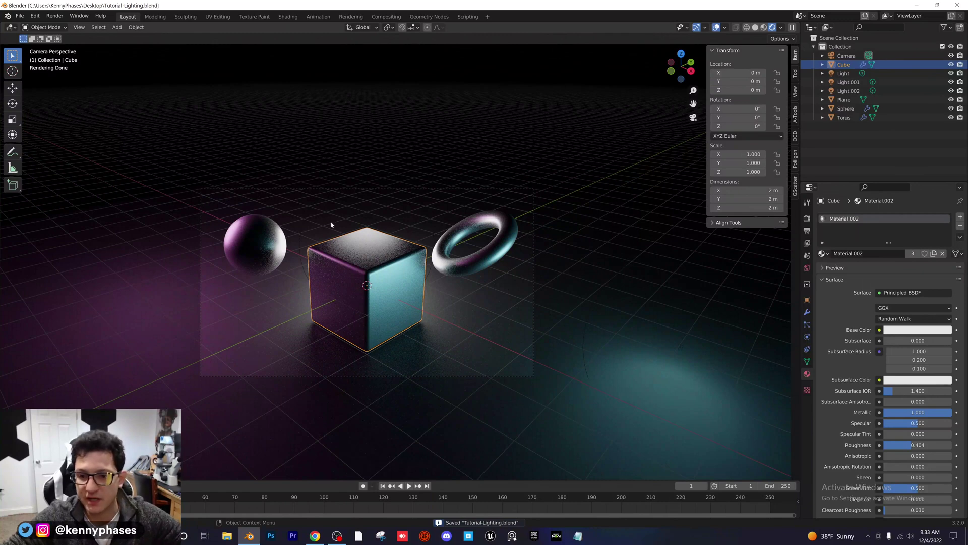
{"action": "left_click", "coordinate": [848, 91]}
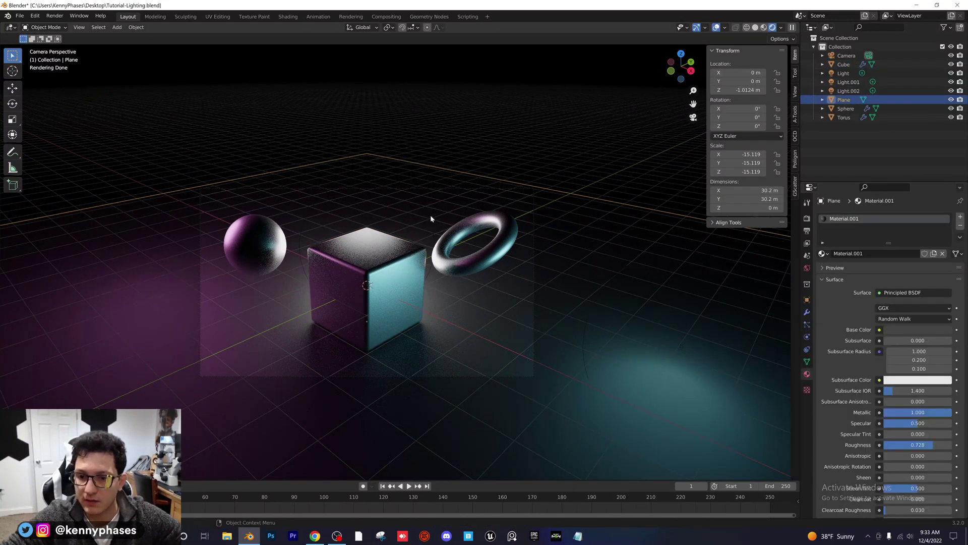
Give the central Light a 1.62 m radius and a pale warm tint.
{"action": "left_click", "coordinate": [362, 241]}
{"action": "scroll", "coordinate": [289, 229], "scroll_direction": "up", "scroll_amount": 1}
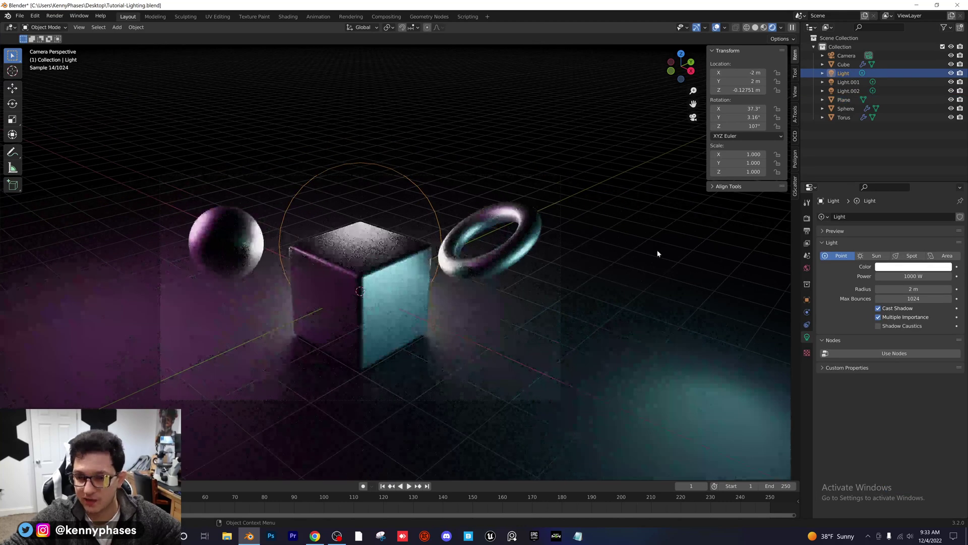
{"action": "left_click_drag", "start_coordinate": [913, 288], "coordinate": [899, 288]}
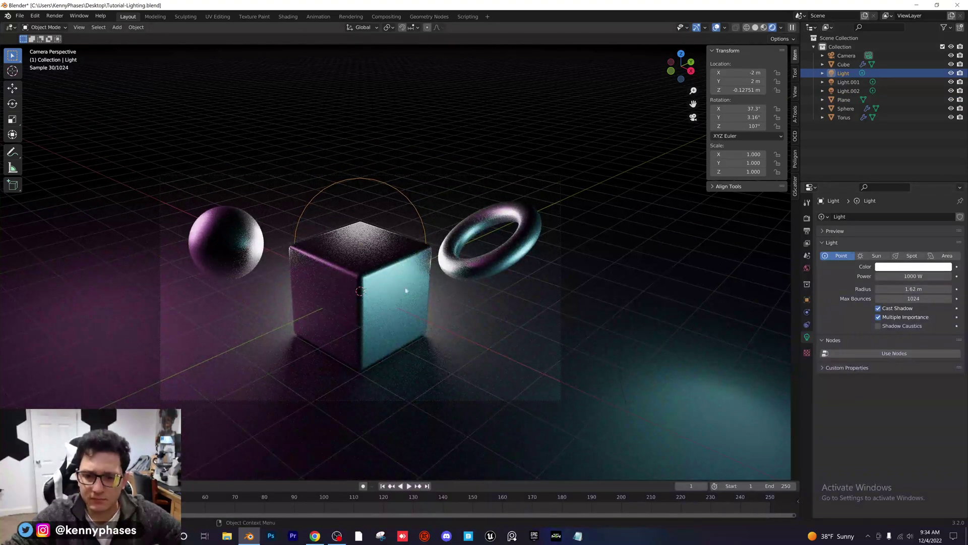
{"action": "left_click", "coordinate": [935, 267]}
{"action": "left_click_drag", "start_coordinate": [903, 180], "coordinate": [902, 189]}
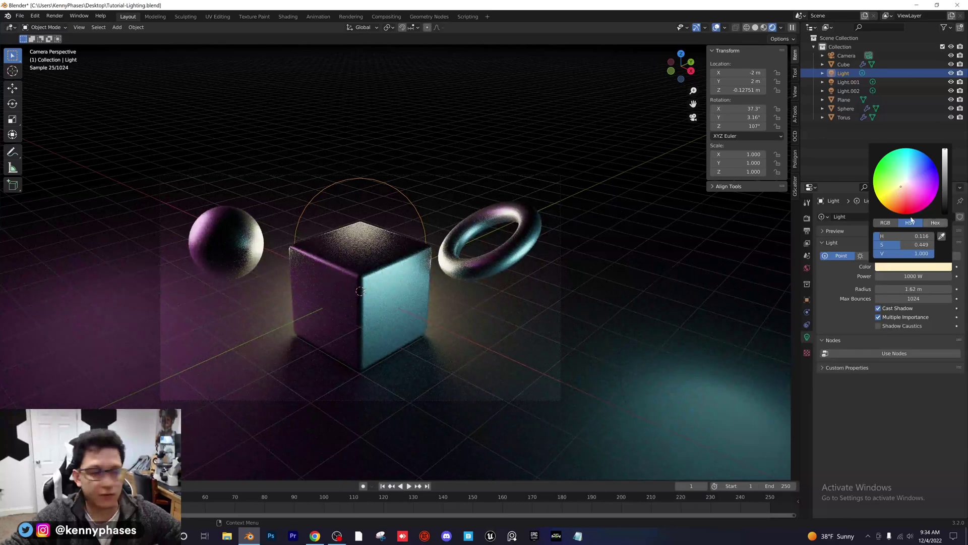
{"action": "left_click_drag", "start_coordinate": [901, 187], "coordinate": [891, 195]}
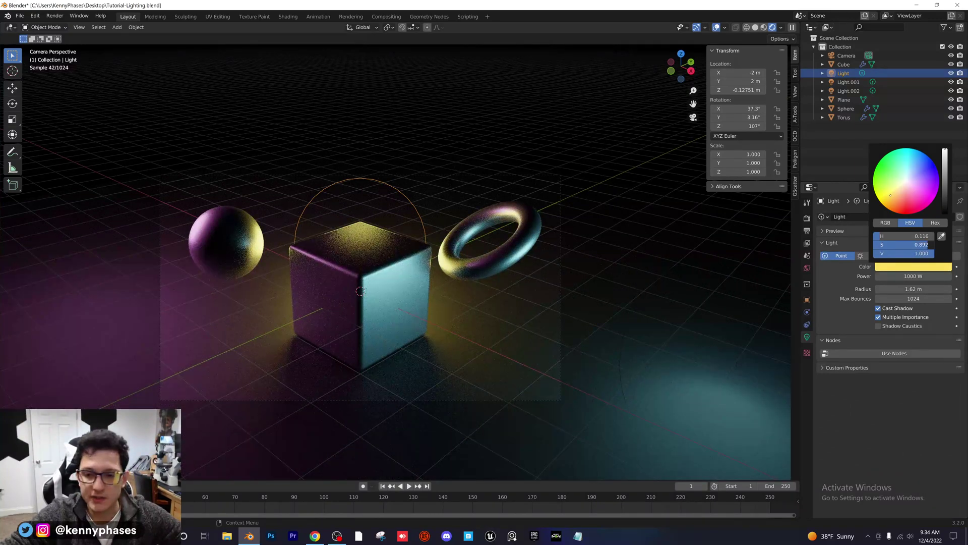
{"action": "left_click_drag", "start_coordinate": [928, 244], "coordinate": [922, 244]}
{"action": "left_click_drag", "start_coordinate": [900, 187], "coordinate": [903, 184]}
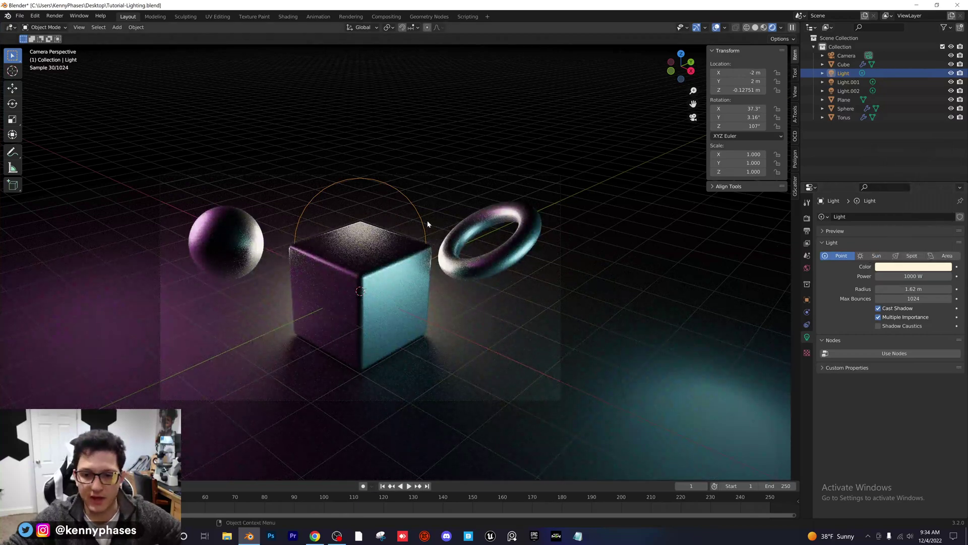
{"action": "scroll", "coordinate": [429, 224], "scroll_direction": "up", "scroll_amount": 2}
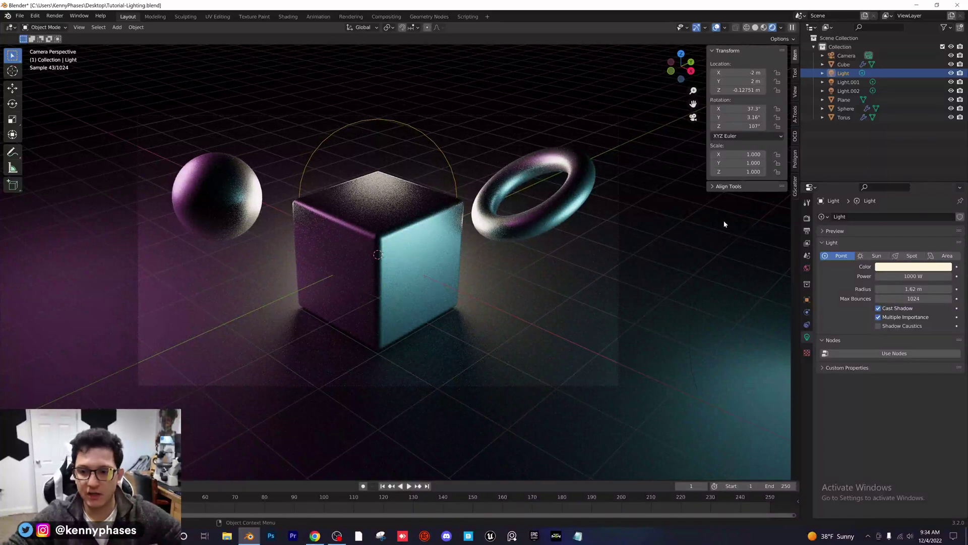
Try other hues on Light.002's colour, leaving it vivid pink.
{"action": "left_click", "coordinate": [852, 82]}
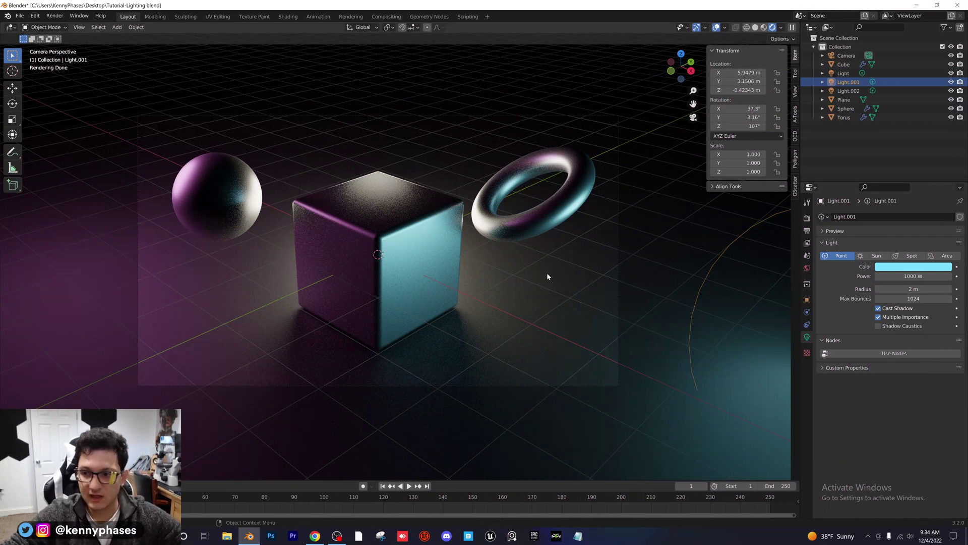
{"action": "left_click", "coordinate": [849, 91]}
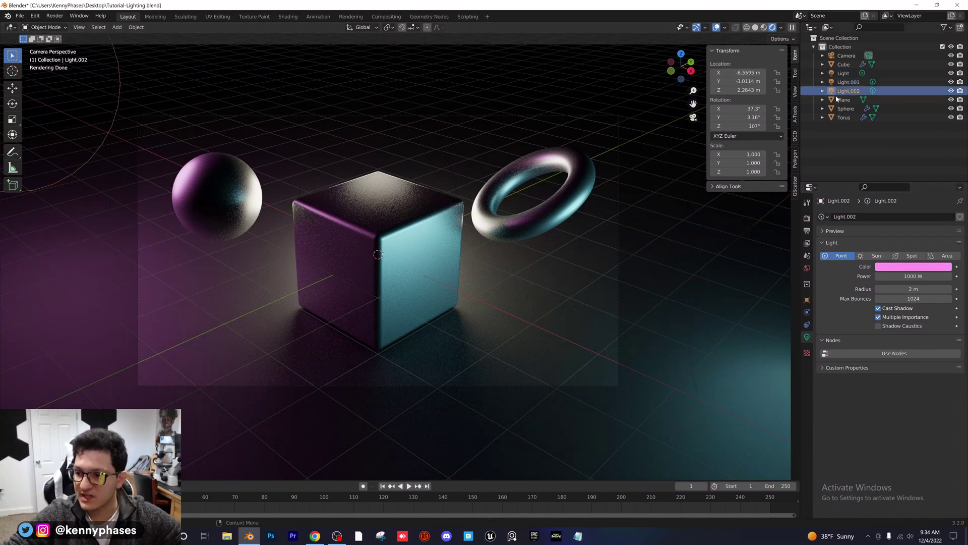
{"action": "left_click", "coordinate": [900, 267]}
{"action": "left_click_drag", "start_coordinate": [909, 235], "coordinate": [866, 236]}
{"action": "left_click_drag", "start_coordinate": [901, 189], "coordinate": [910, 194]}
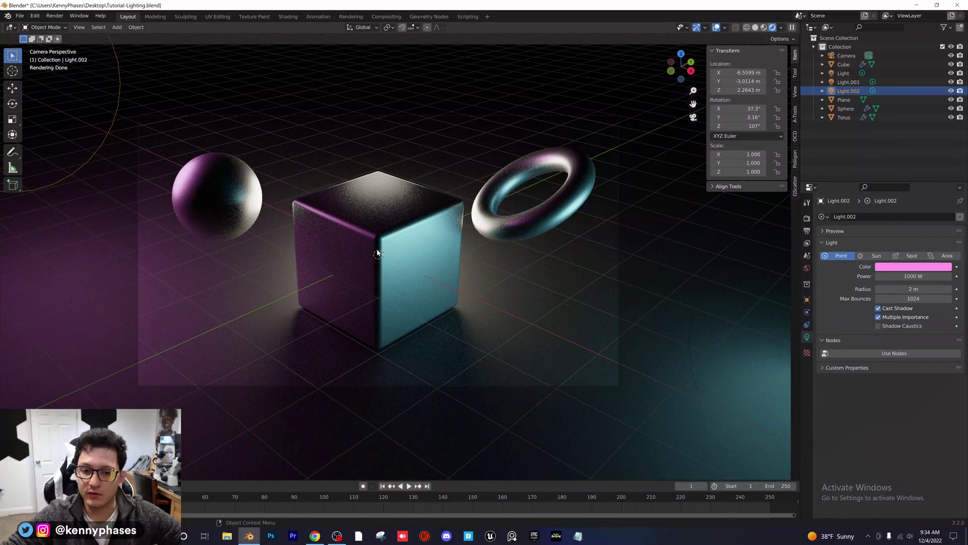
Lower the sphere toward the floor to about Z -0.278 m.
{"action": "left_click", "coordinate": [233, 195]}
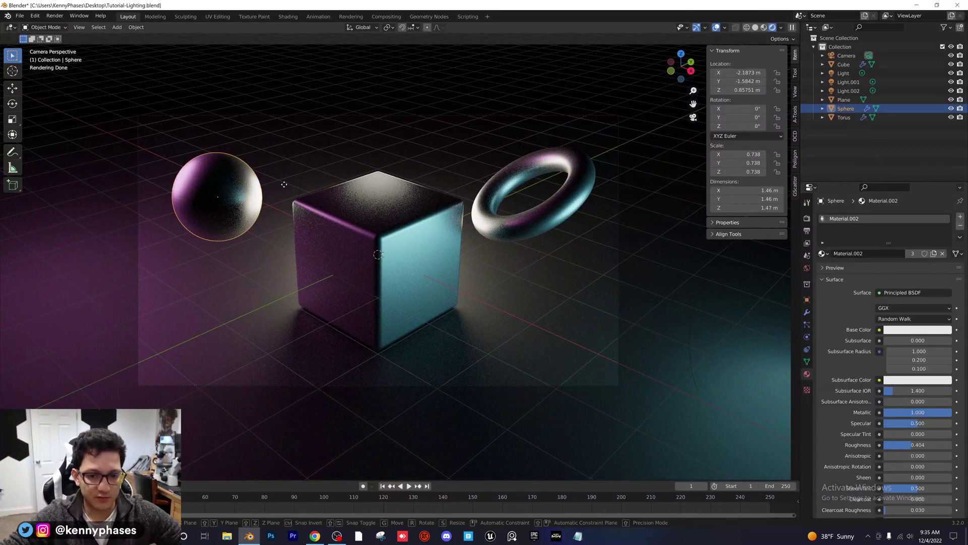
{"action": "key", "text": "z"}
{"action": "left_click", "coordinate": [323, 247]}
{"action": "scroll", "coordinate": [323, 246], "scroll_direction": "down", "scroll_amount": 2}
{"action": "key", "text": "KP_1"}
{"action": "middle_click_drag", "start_coordinate": [271, 267], "coordinate": [461, 209], "text": "shift"}
{"action": "scroll", "coordinate": [333, 255], "scroll_direction": "up", "scroll_amount": 4}
{"action": "key", "text": "g"}
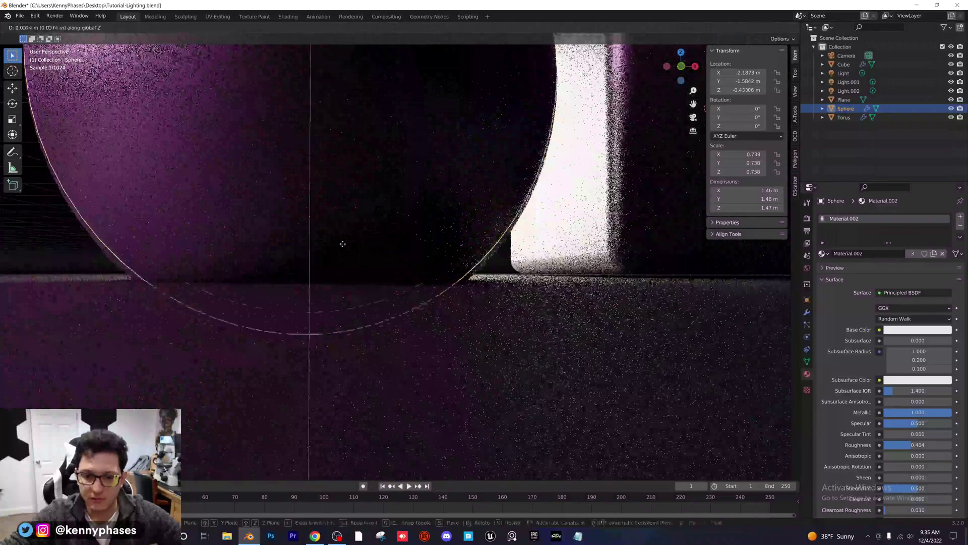
{"action": "left_click", "coordinate": [331, 192]}
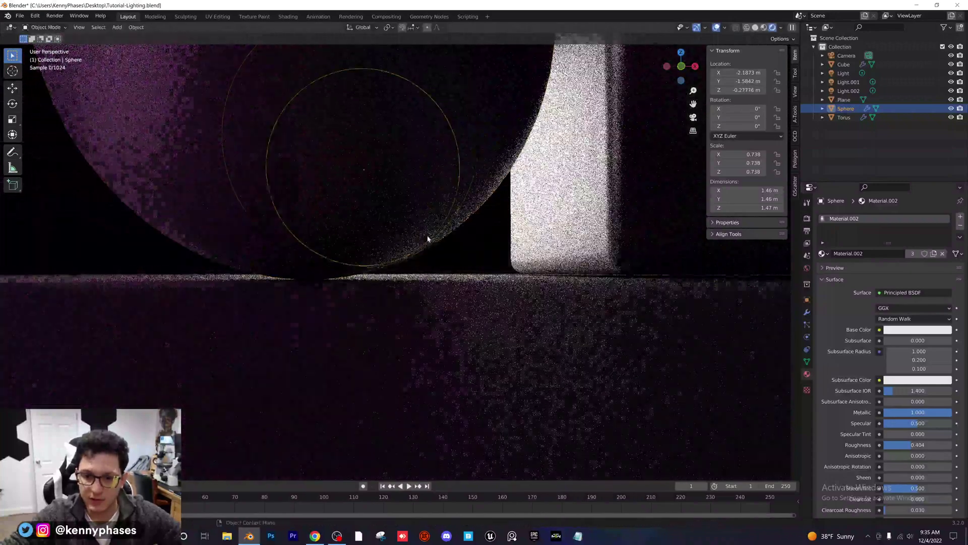
Lower the torus vertically to about Z -0.295 m, just above the floor.
{"action": "scroll", "coordinate": [423, 238], "scroll_direction": "down", "scroll_amount": 3}
{"action": "middle_click_drag", "start_coordinate": [436, 237], "coordinate": [465, 234]}
{"action": "scroll", "coordinate": [460, 242], "scroll_direction": "up", "scroll_amount": 2}
{"action": "middle_click_drag", "start_coordinate": [375, 267], "coordinate": [439, 212]}
{"action": "left_click", "coordinate": [443, 176]}
{"action": "key", "text": "g"}
{"action": "key", "text": "z"}
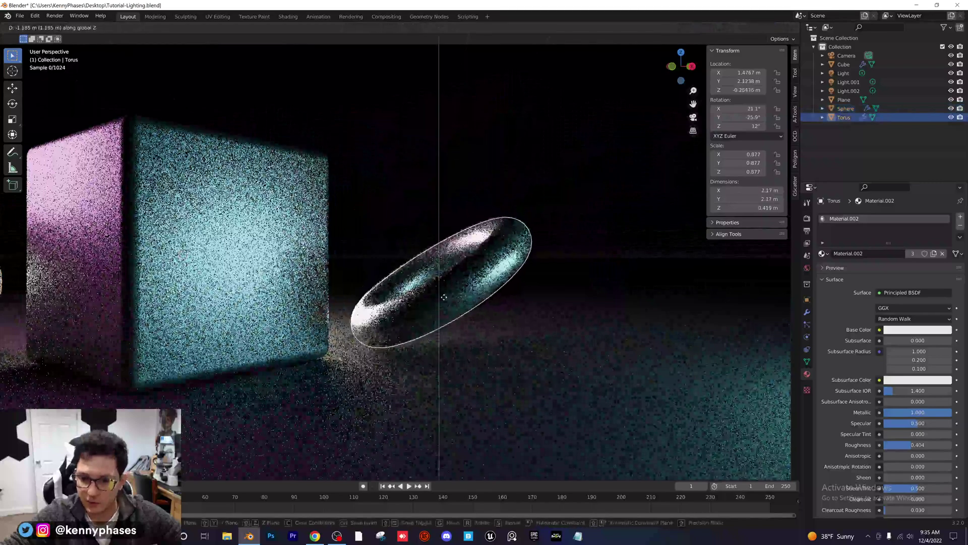
{"action": "left_click", "coordinate": [443, 297]}
Return to the camera view and select the Camera.
{"action": "middle_click_drag", "start_coordinate": [443, 297], "coordinate": [421, 253]}
{"action": "key", "text": "KP_0"}
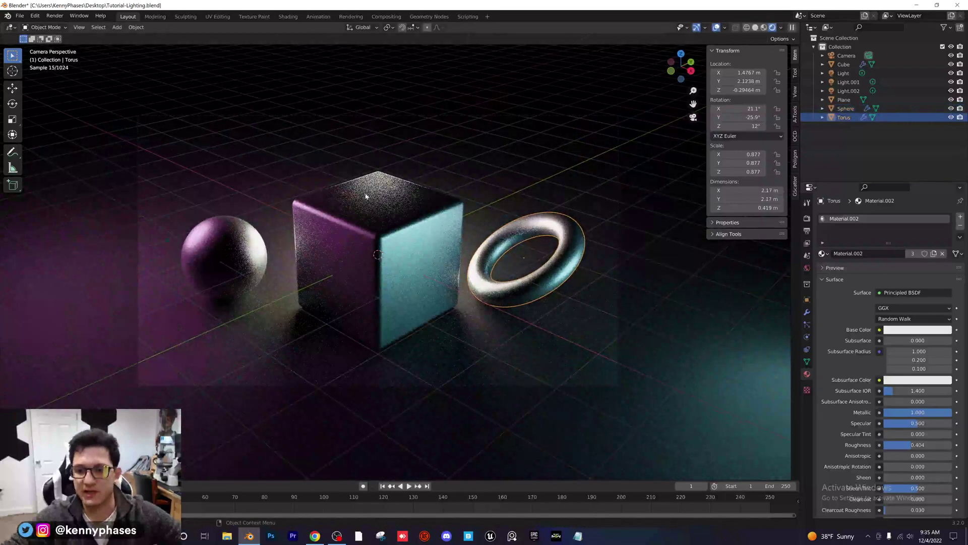
{"action": "left_click", "coordinate": [846, 55]}
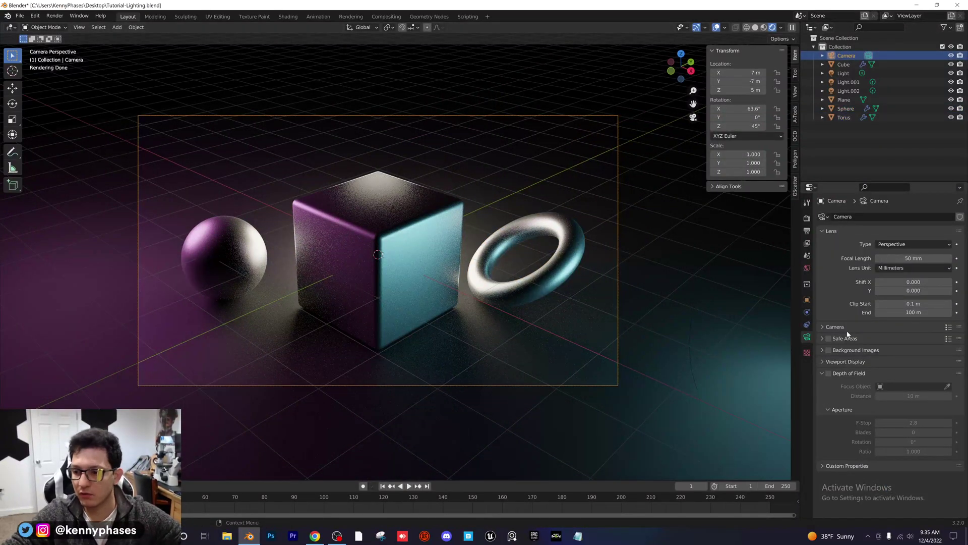
Set the camera's Passepartout to 1.0 so the area outside the frame is fully dark.
{"action": "left_click", "coordinate": [845, 362]}
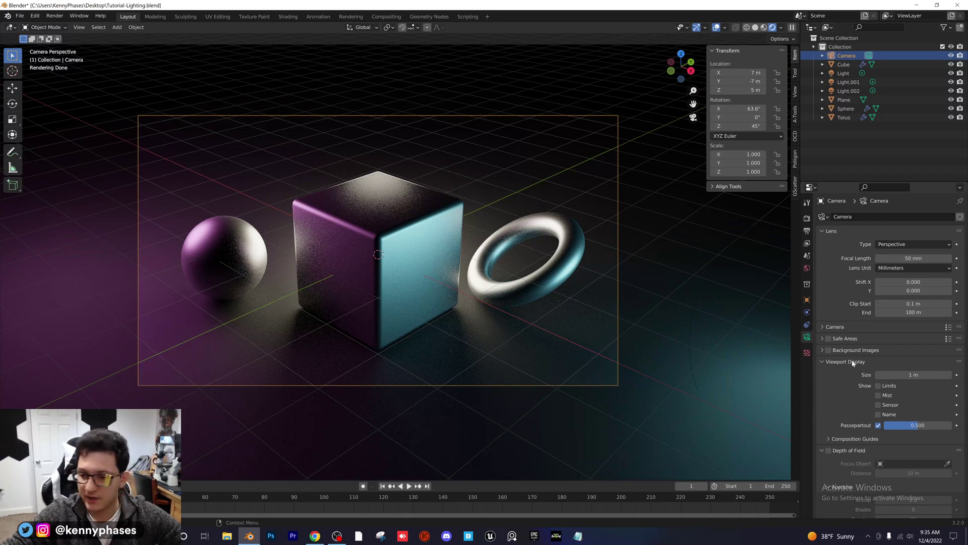
{"action": "left_click_drag", "start_coordinate": [933, 425], "coordinate": [952, 425]}
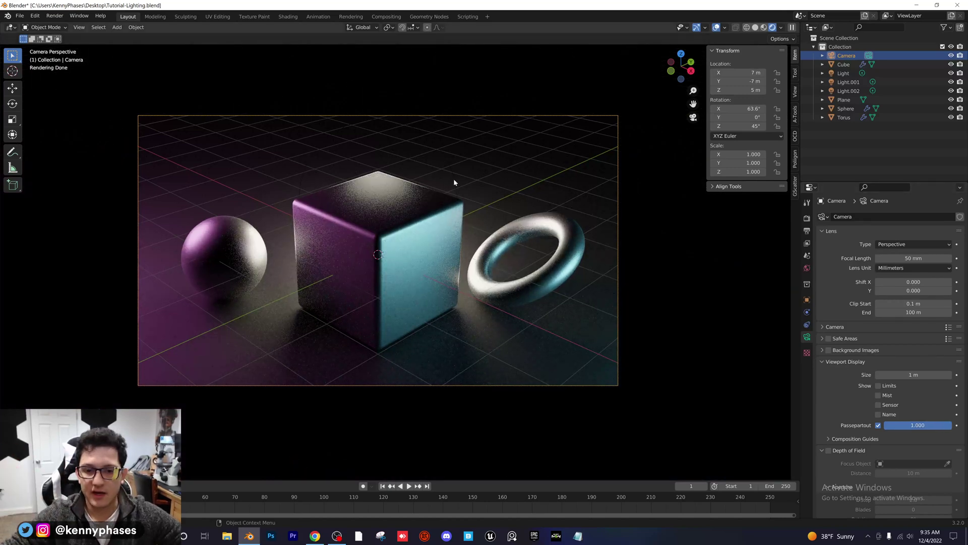
{"action": "left_click", "coordinate": [855, 362]}
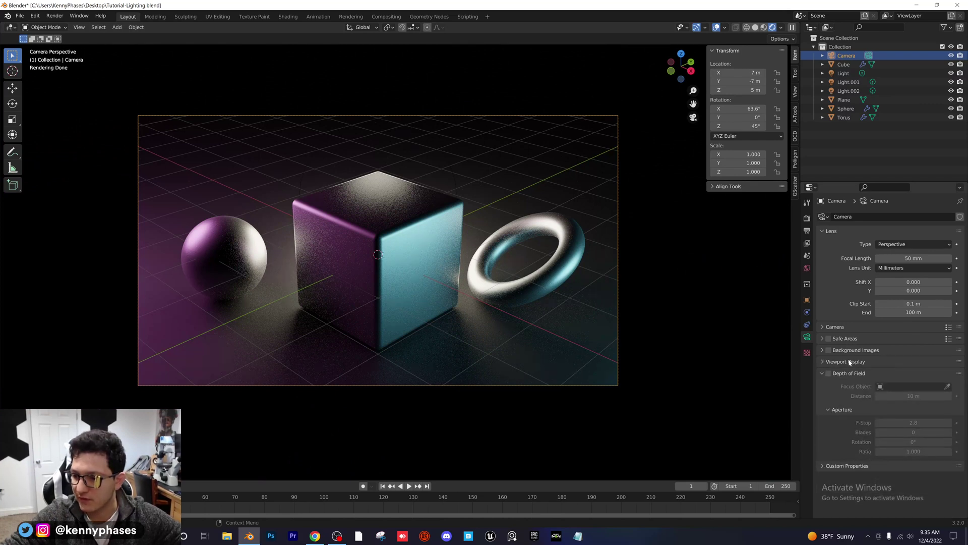
{"action": "left_click", "coordinate": [851, 350]}
{"action": "left_click", "coordinate": [851, 349]}
Enable depth of field focused on the Cube with an F-Stop of 1.0.
{"action": "left_click", "coordinate": [847, 465]}
{"action": "left_click", "coordinate": [828, 373]}
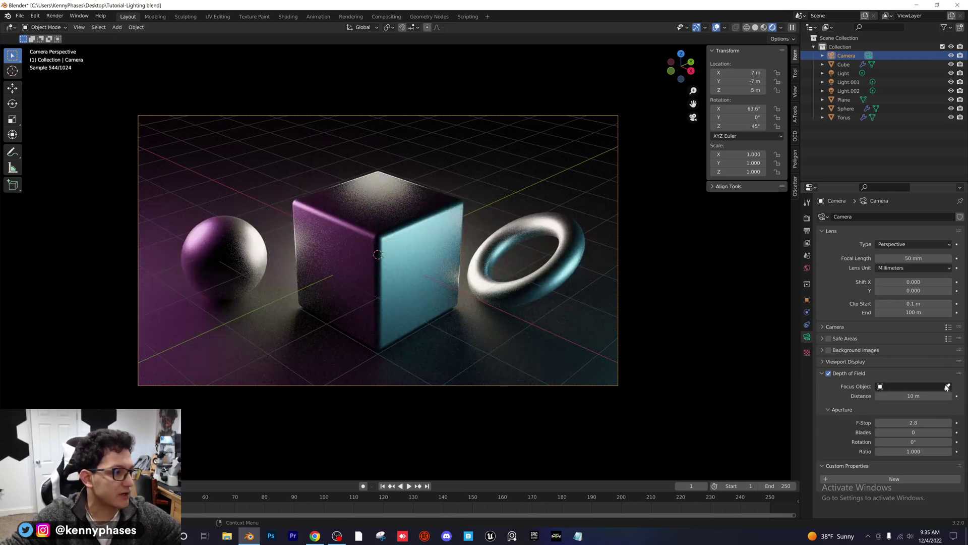
{"action": "left_click", "coordinate": [392, 220]}
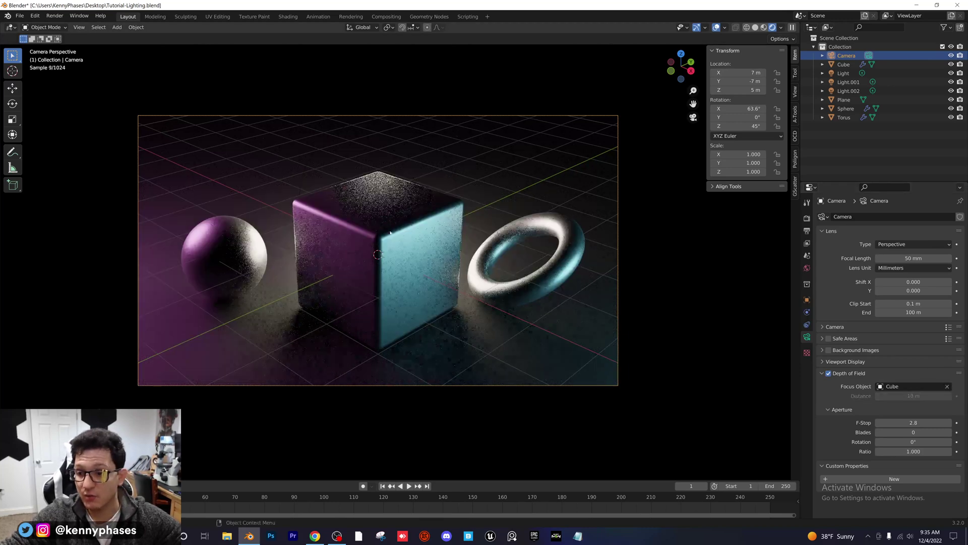
{"action": "left_click", "coordinate": [913, 423]}
{"action": "type", "text": "0.1"}
{"action": "key", "text": "Return"}
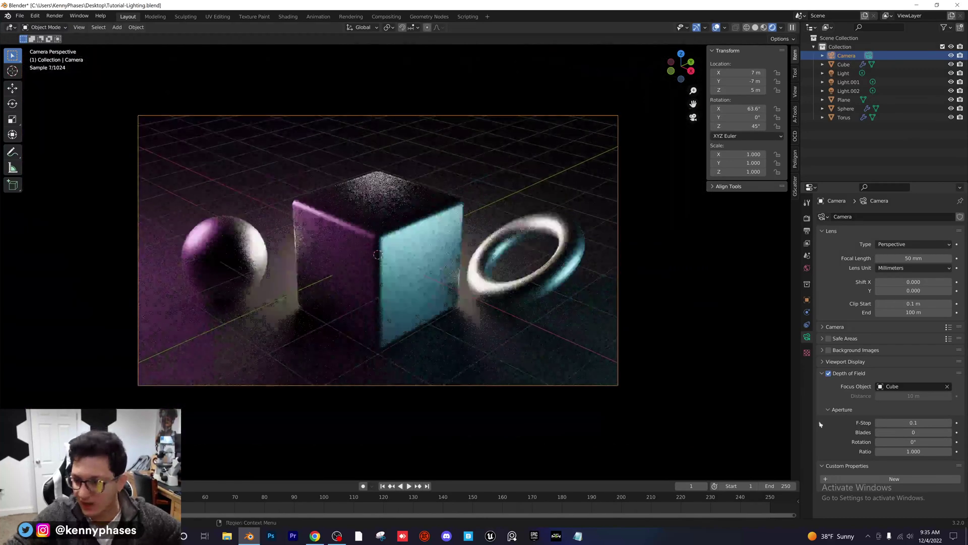
{"action": "left_click", "coordinate": [913, 423]}
{"action": "type", "text": "1"}
{"action": "key", "text": "Return"}
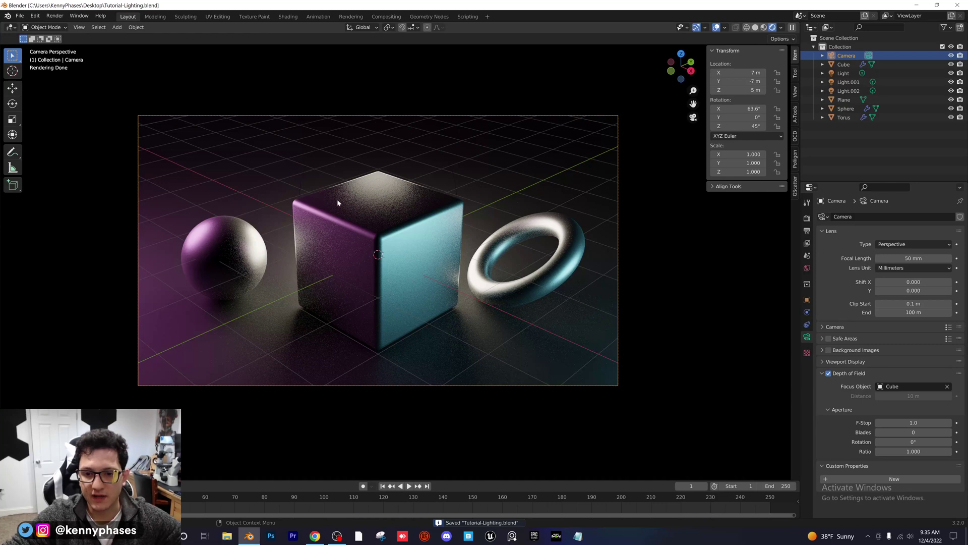
{"action": "left_click", "coordinate": [245, 246]}
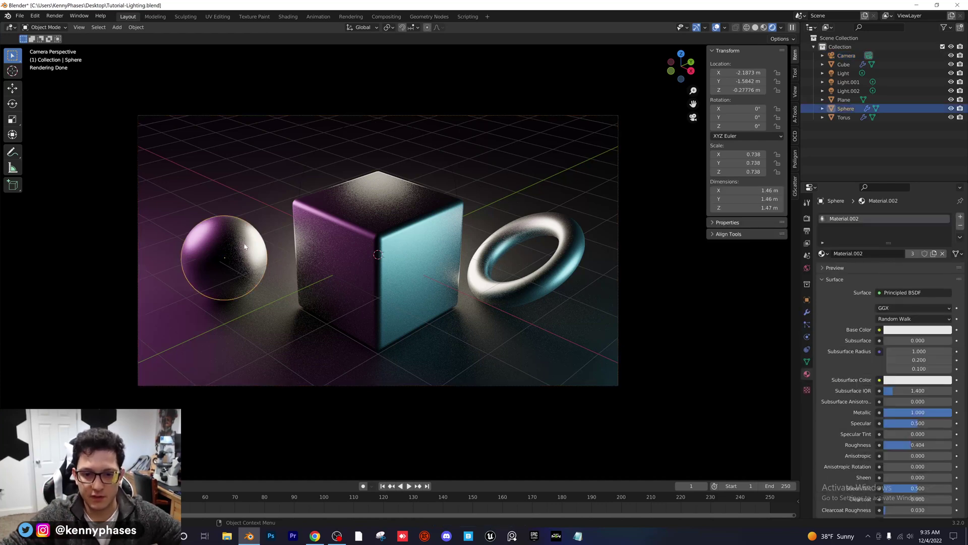
{"action": "key", "text": "shift+d"}
{"action": "right_click", "coordinate": [276, 237]}
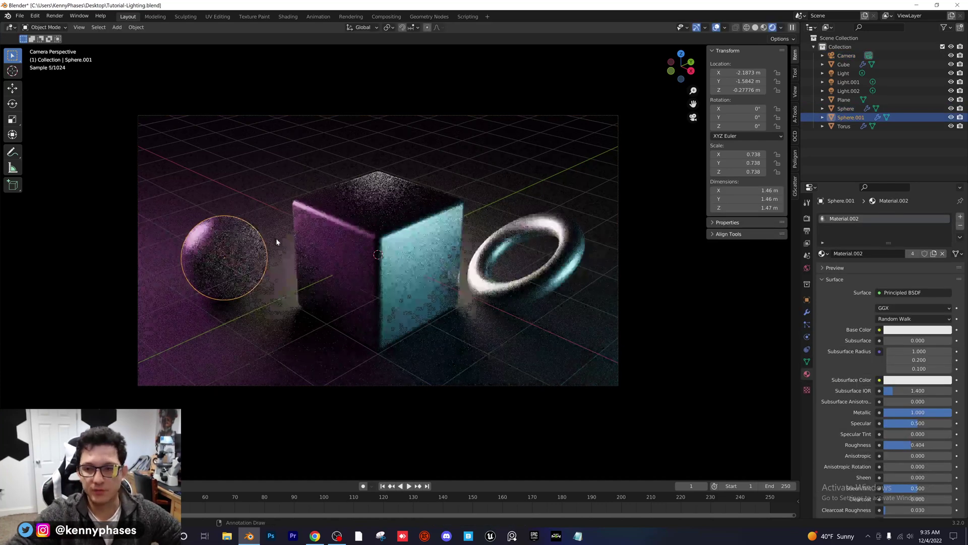
{"action": "key", "text": "g"}
{"action": "key", "text": "y"}
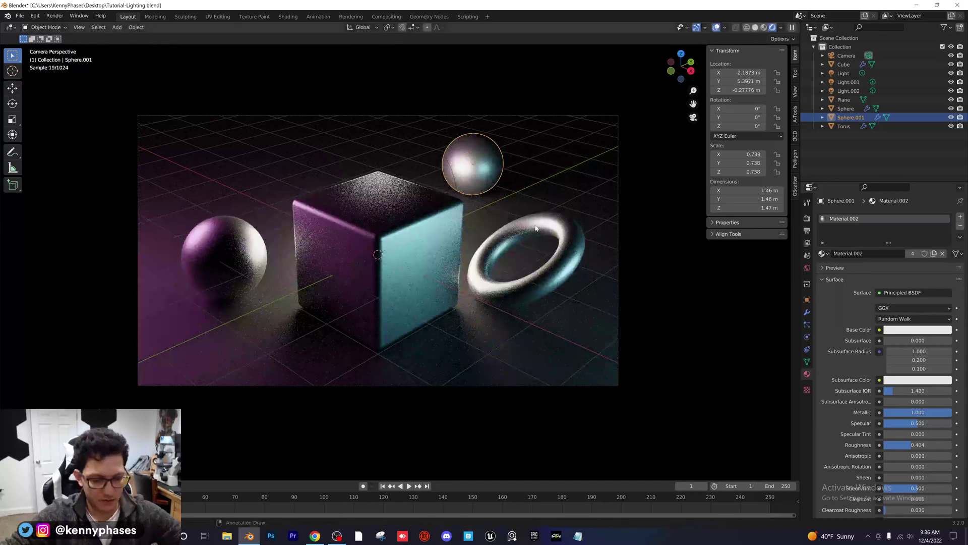
{"action": "key", "text": "x"}
{"action": "left_click", "coordinate": [502, 215]}
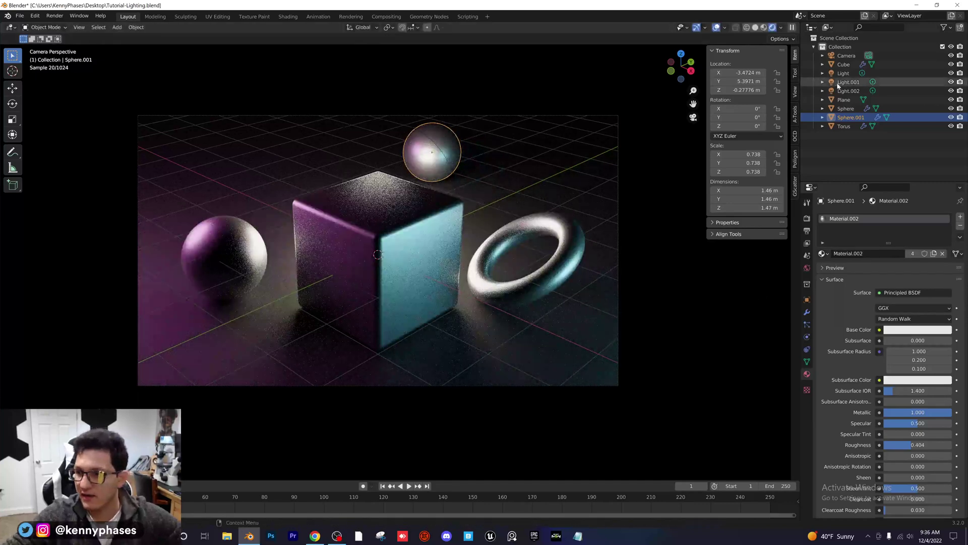
{"action": "left_click", "coordinate": [846, 55]}
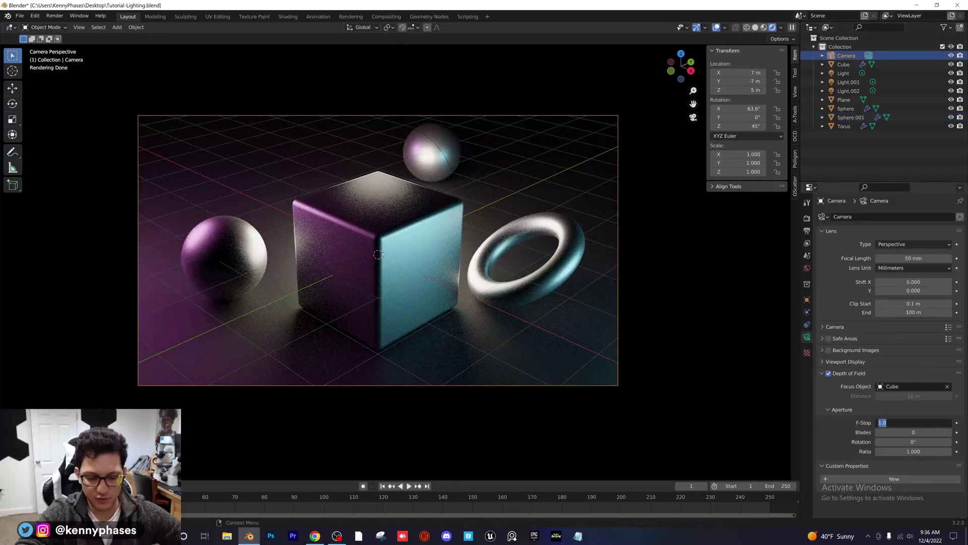
{"action": "type", "text": "0.1"}
{"action": "key", "text": "Return"}
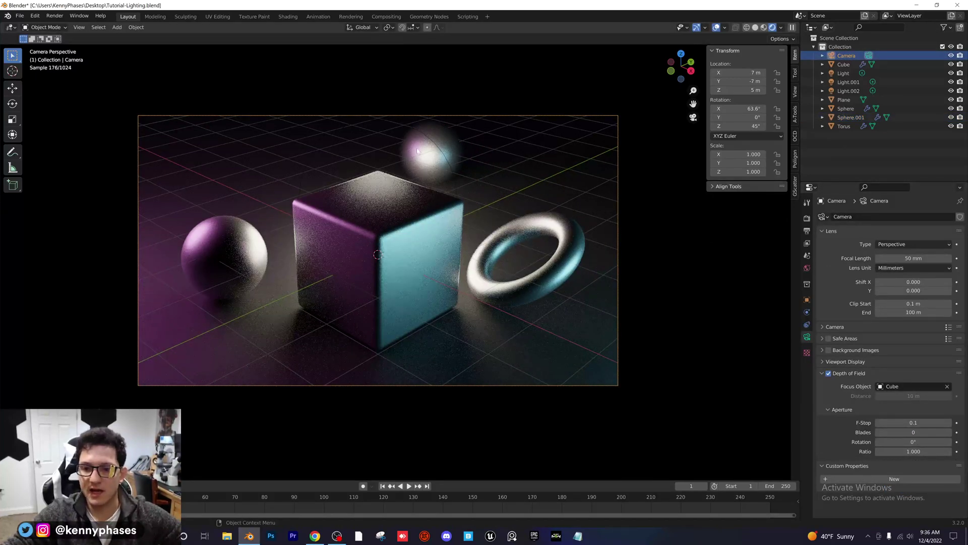
{"action": "left_click", "coordinate": [913, 422]}
{"action": "type", "text": "1"}
{"action": "key", "text": "Return"}
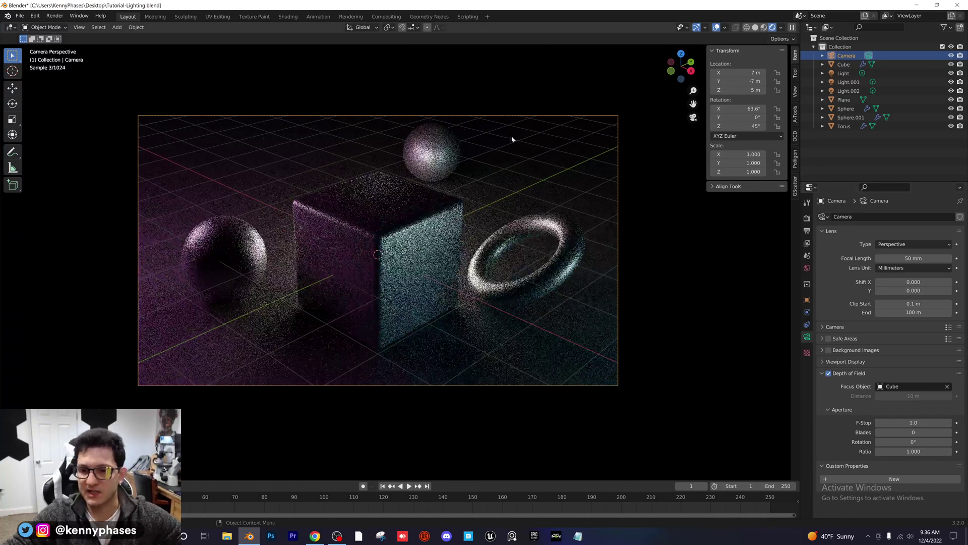
{"action": "left_click", "coordinate": [430, 151]}
{"action": "key", "text": "x"}
{"action": "left_click", "coordinate": [426, 147]}
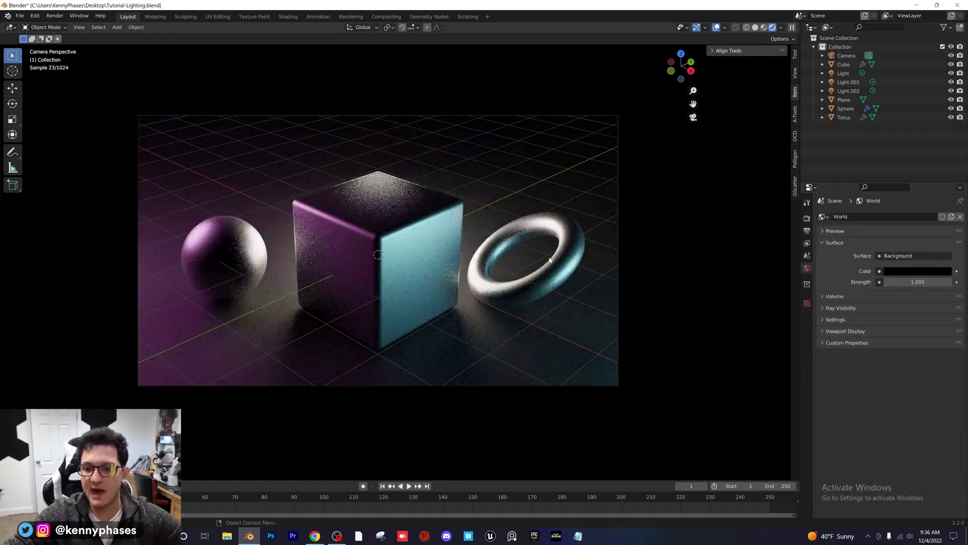
Lower the cube material's roughness slightly for smoother metal.
{"action": "left_click", "coordinate": [403, 220]}
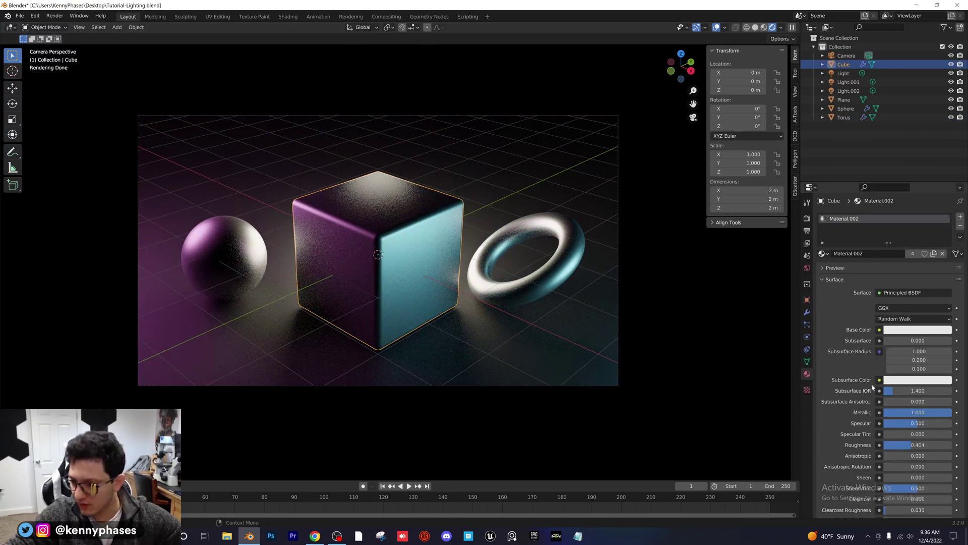
{"action": "scroll", "coordinate": [873, 378], "scroll_direction": "down", "scroll_amount": 2}
{"action": "mouse_move", "coordinate": [893, 386]}
{"action": "left_mouse_down"}
{"action": "mouse_move", "coordinate": [867, 386]}
{"action": "mouse_move", "coordinate": [877, 386]}
{"action": "left_mouse_up"}
Give the floor a lighter grey base colour (value 0.3) and roughness 0.452.
{"action": "left_click", "coordinate": [529, 158]}
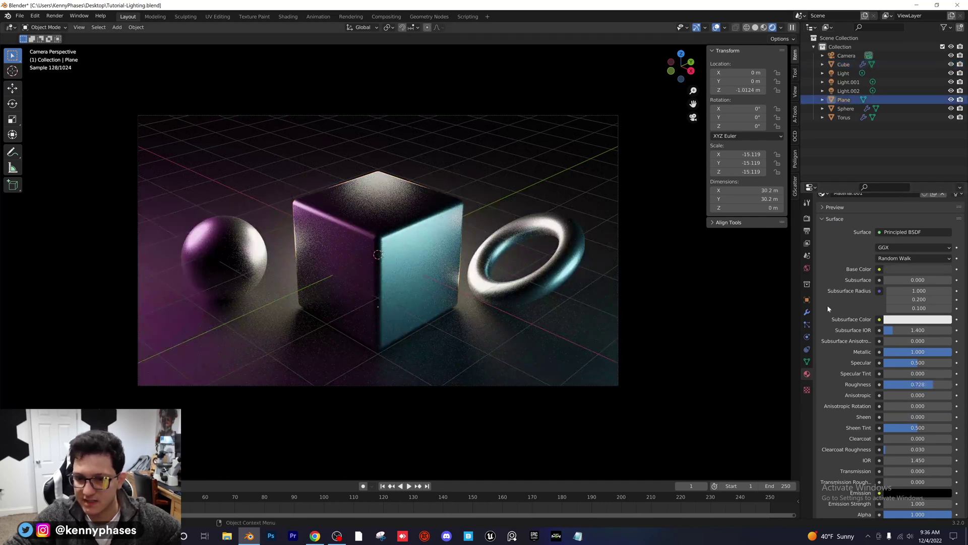
{"action": "left_click", "coordinate": [910, 270]}
{"action": "left_click_drag", "start_coordinate": [902, 248], "coordinate": [928, 247]}
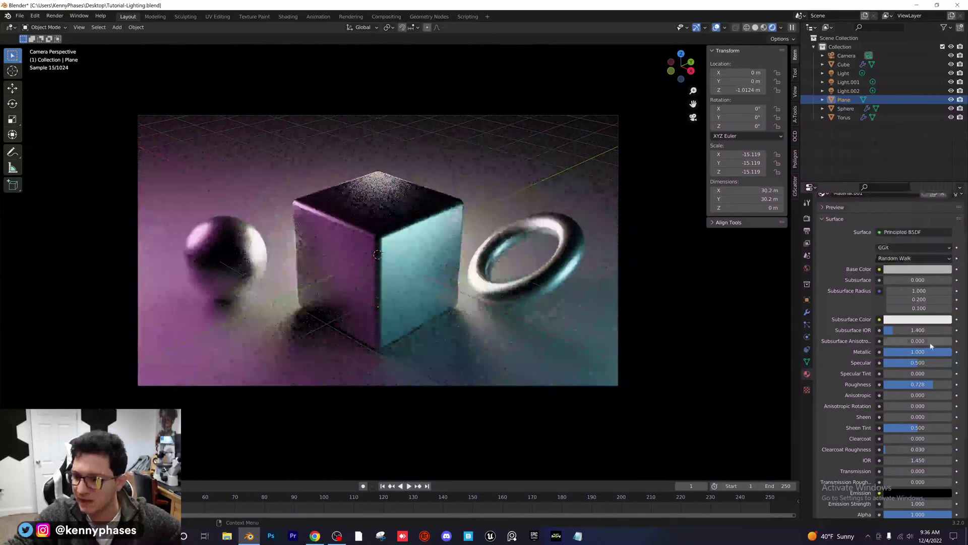
{"action": "mouse_move", "coordinate": [918, 384]}
{"action": "left_mouse_down"}
{"action": "mouse_move", "coordinate": [888, 384]}
{"action": "mouse_move", "coordinate": [912, 385]}
{"action": "left_mouse_up"}
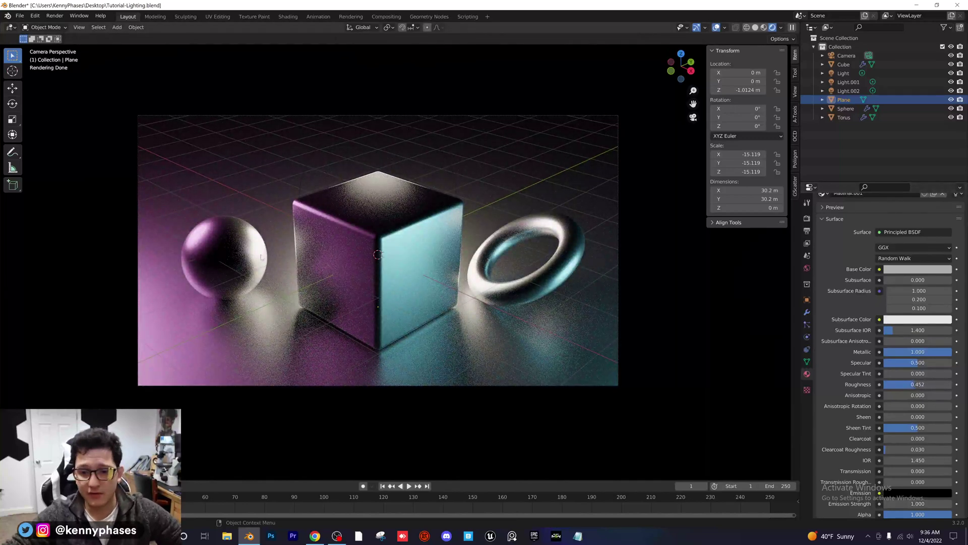
Give the torus its own material, Material.003, with a cyan base colour.
{"action": "left_click", "coordinate": [574, 243]}
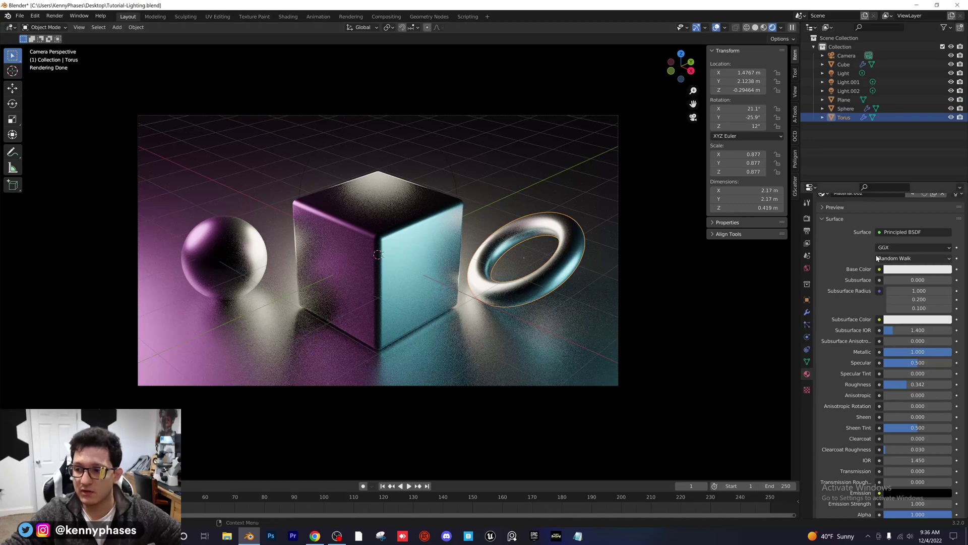
{"action": "scroll", "coordinate": [943, 253], "scroll_direction": "up", "scroll_amount": 3}
{"action": "left_click", "coordinate": [934, 253]}
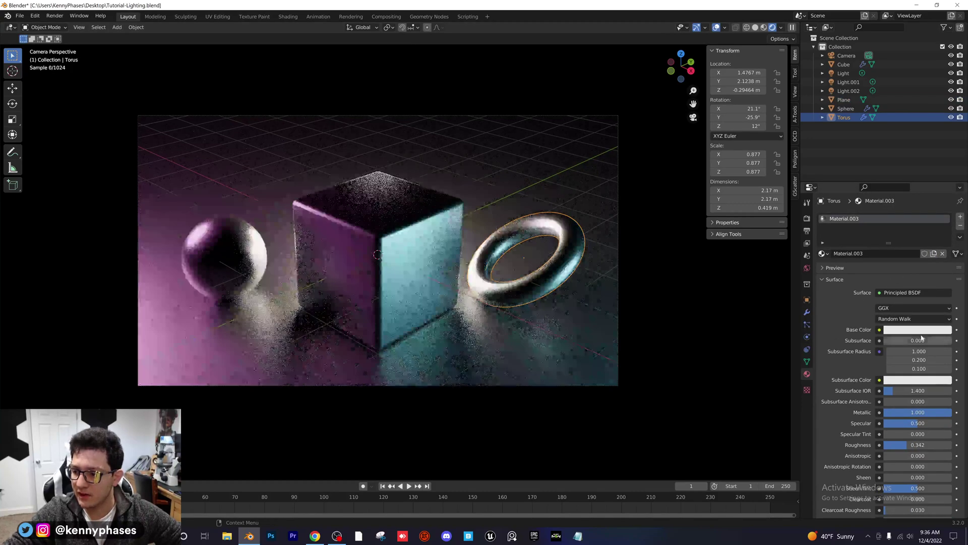
{"action": "left_click", "coordinate": [918, 330]}
{"action": "left_click_drag", "start_coordinate": [905, 230], "coordinate": [911, 218]}
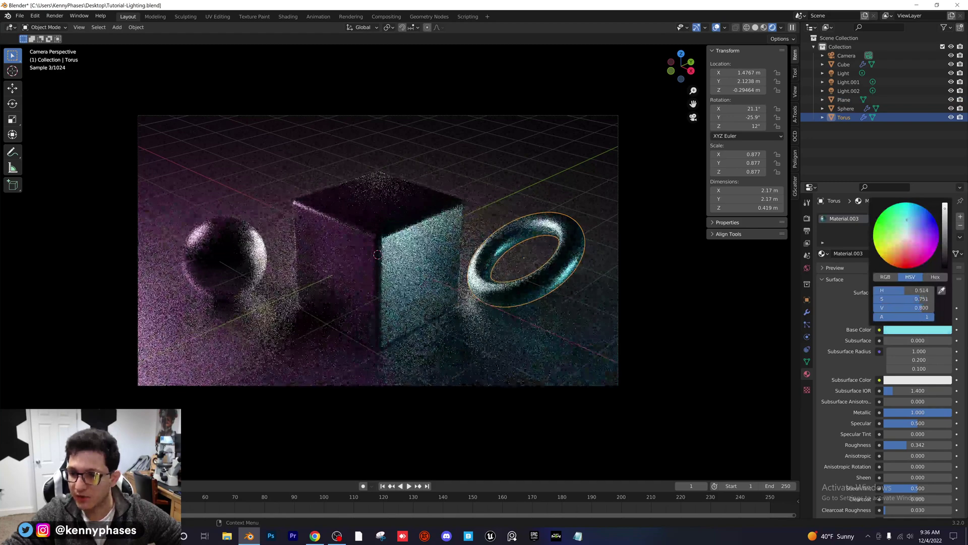
Tint the sphere's own Material.004 magenta, undoing an unwanted move of the sphere.
{"action": "left_click", "coordinate": [207, 250]}
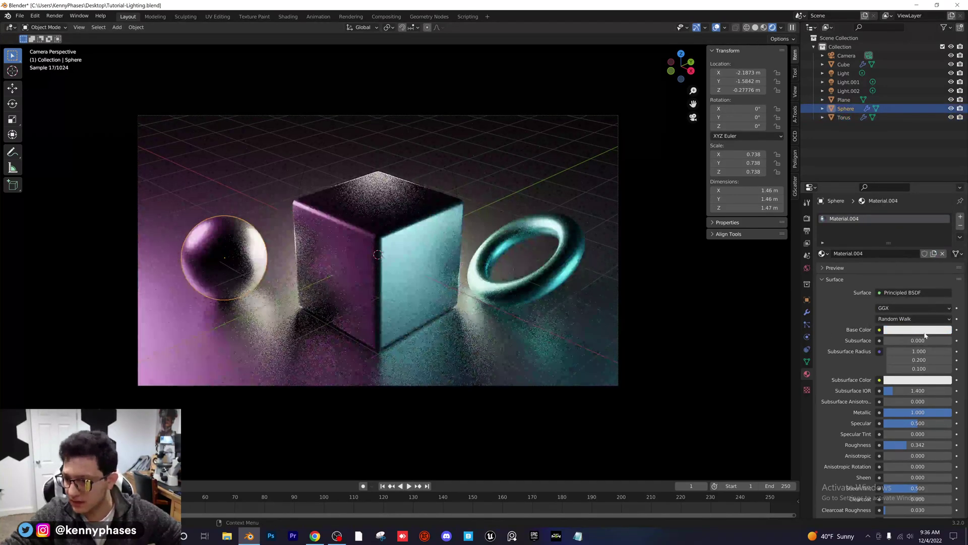
{"action": "left_click", "coordinate": [913, 328]}
{"action": "left_click", "coordinate": [912, 241]}
{"action": "left_click", "coordinate": [919, 251]}
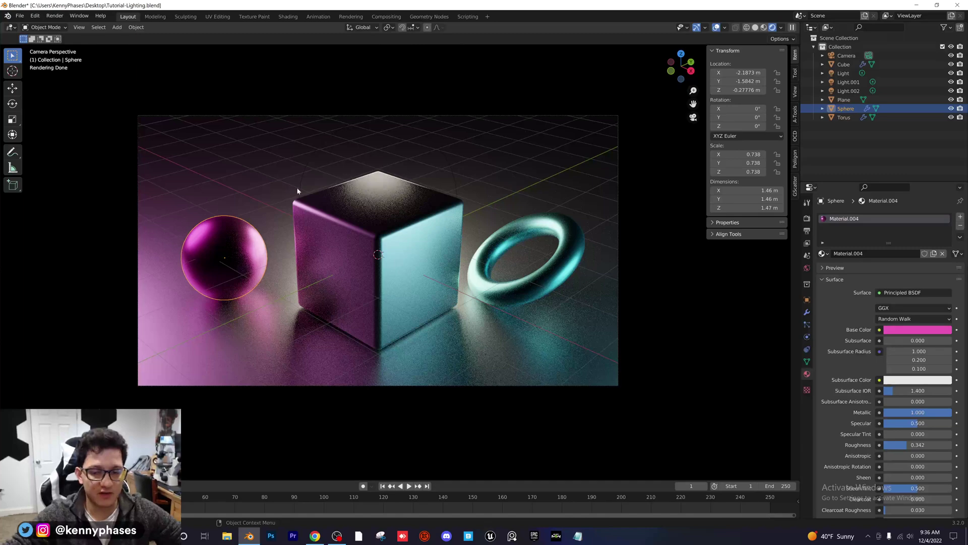
{"action": "key", "text": "g"}
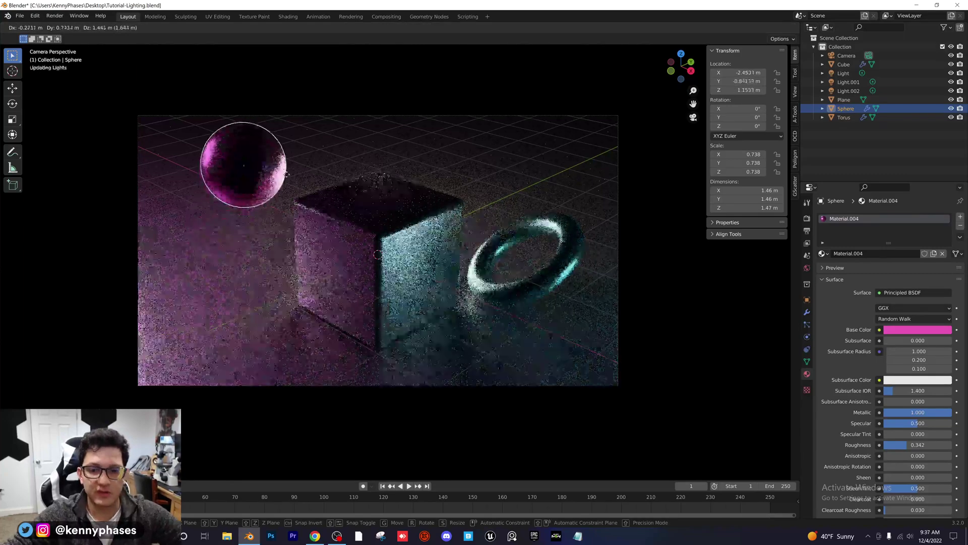
{"action": "left_click", "coordinate": [526, 167]}
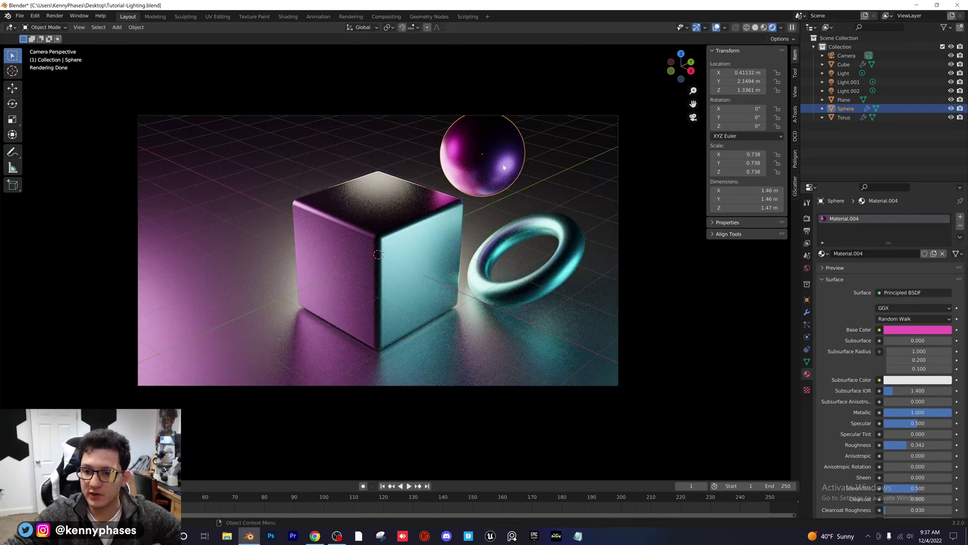
{"action": "key", "text": "ctrl+z"}
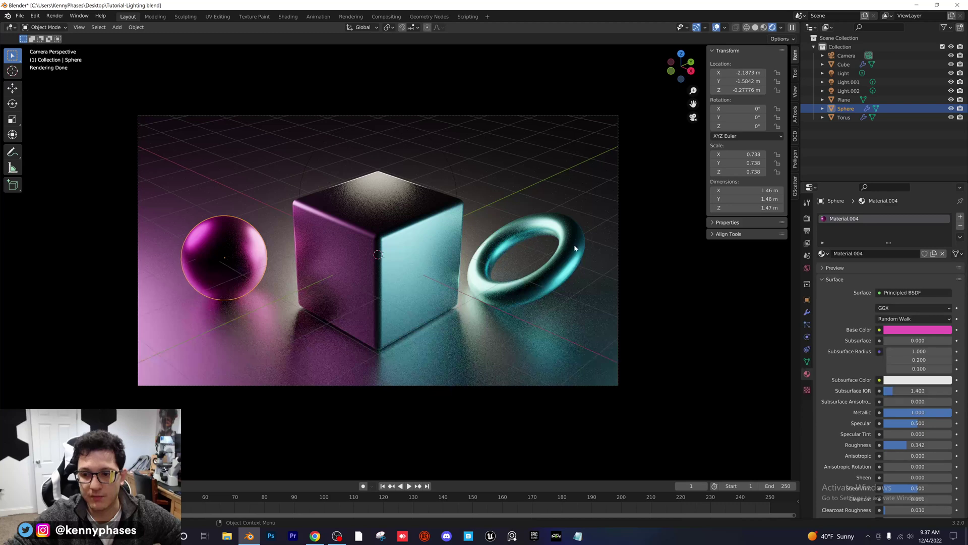
Select the torus and sphere, with the cube as the active object.
{"action": "left_click", "coordinate": [577, 259]}
{"action": "left_click", "coordinate": [249, 234], "text": "shift"}
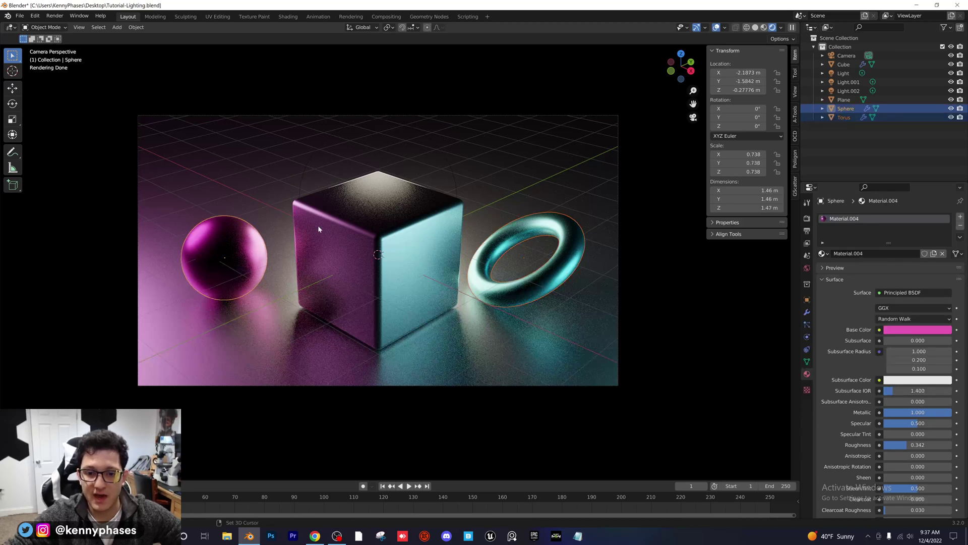
{"action": "left_click", "coordinate": [343, 225], "text": "shift"}
Link the cube's white metallic material to the sphere and torus.
{"action": "key", "text": "ctrl+l"}
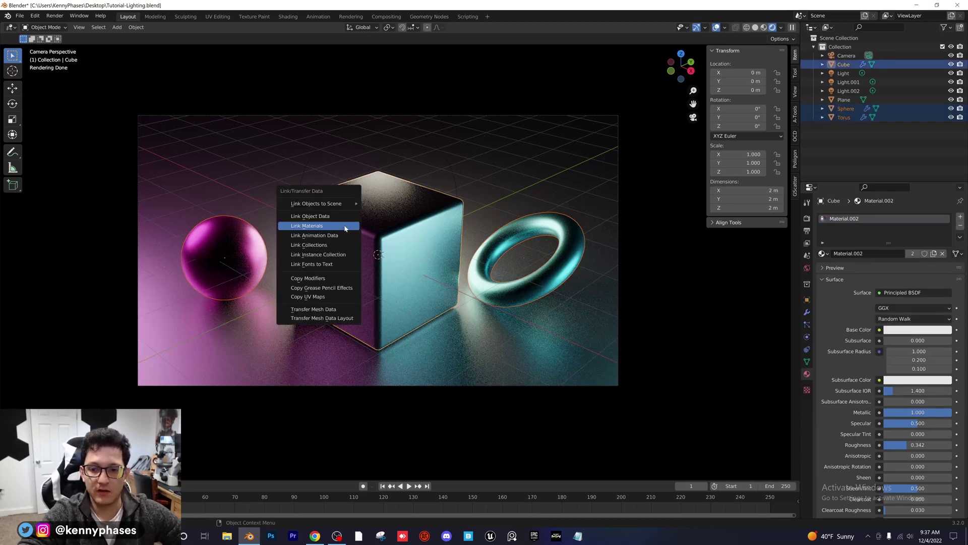
{"action": "left_click", "coordinate": [344, 226]}
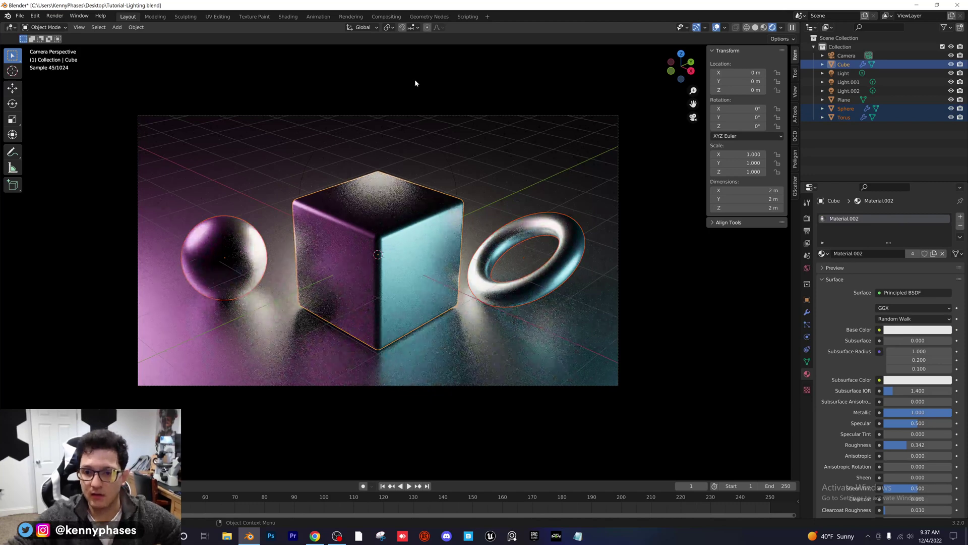
{"action": "left_click", "coordinate": [411, 130]}
{"action": "scroll", "coordinate": [414, 248], "scroll_direction": "up", "scroll_amount": 2}
{"action": "scroll", "coordinate": [414, 248], "scroll_direction": "down", "scroll_amount": 2}
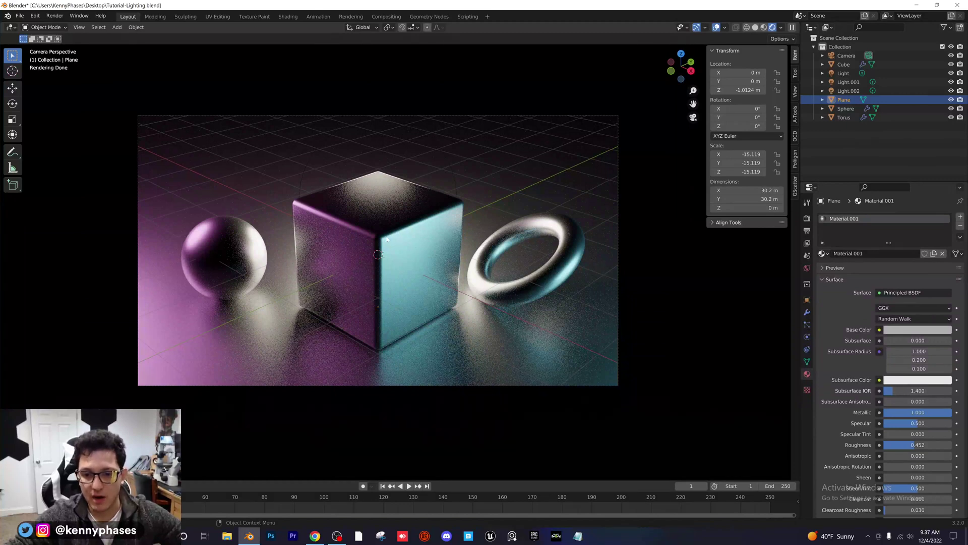
{"action": "left_click", "coordinate": [407, 242]}
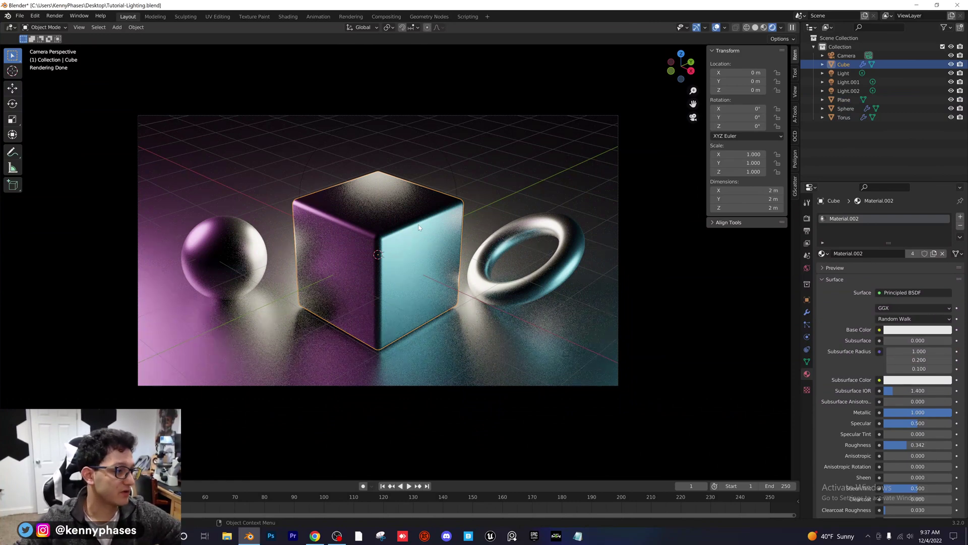
Save Tutorial-Lighting.blend and start the final Render Image.
{"action": "key", "text": "ctrl+s"}
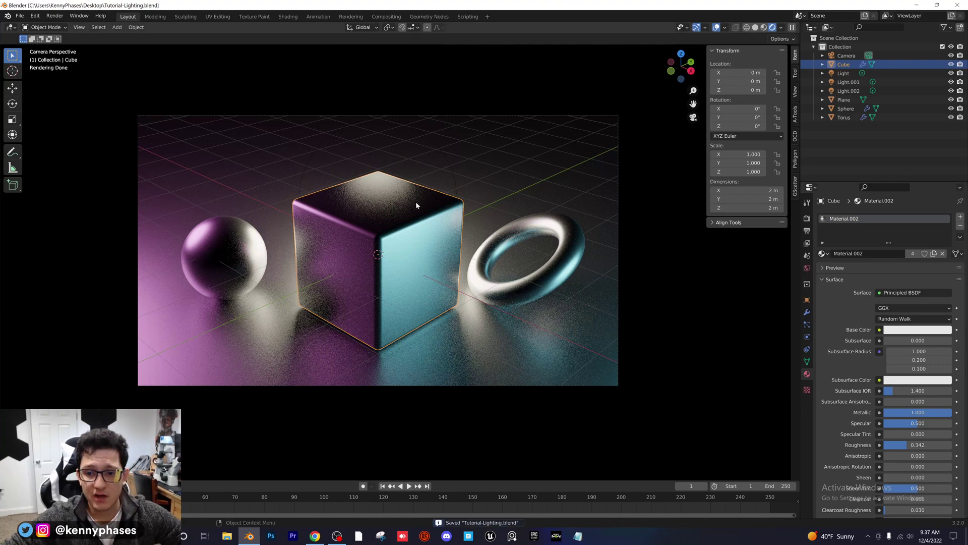
{"action": "left_click", "coordinate": [55, 15]}
{"action": "left_click", "coordinate": [65, 25]}
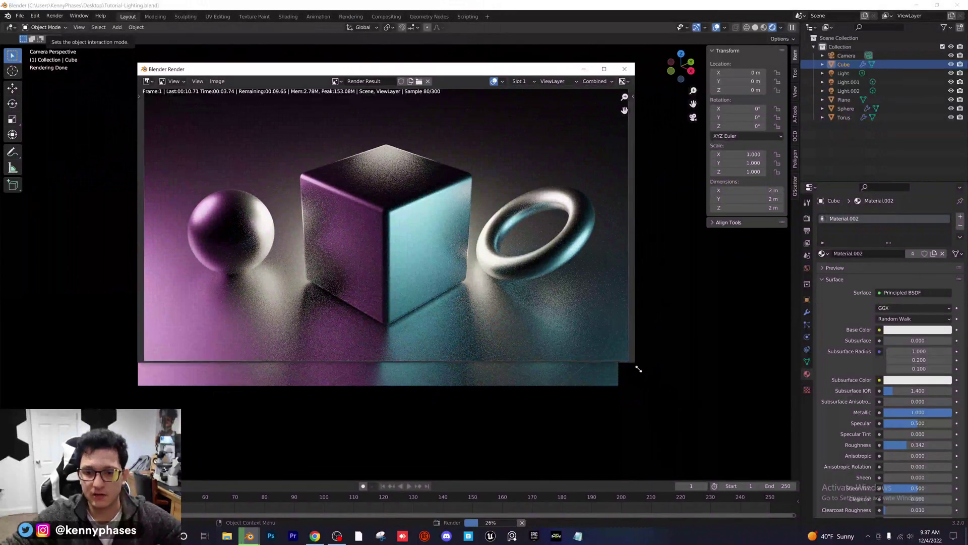
Enlarge the render window, zoom into the finished render, and nudge the window into place.
{"action": "left_click_drag", "start_coordinate": [634, 360], "coordinate": [656, 392]}
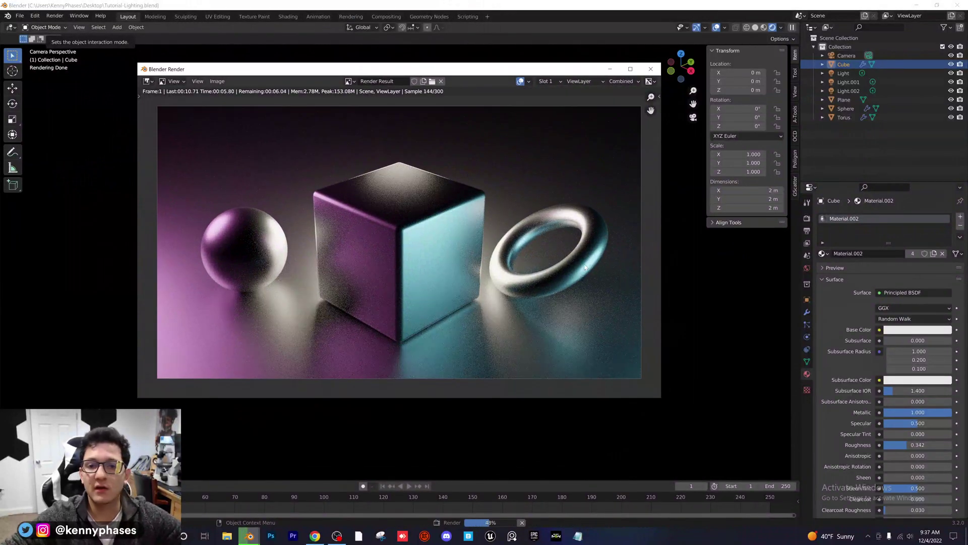
{"action": "left_click_drag", "start_coordinate": [662, 398], "coordinate": [671, 403]}
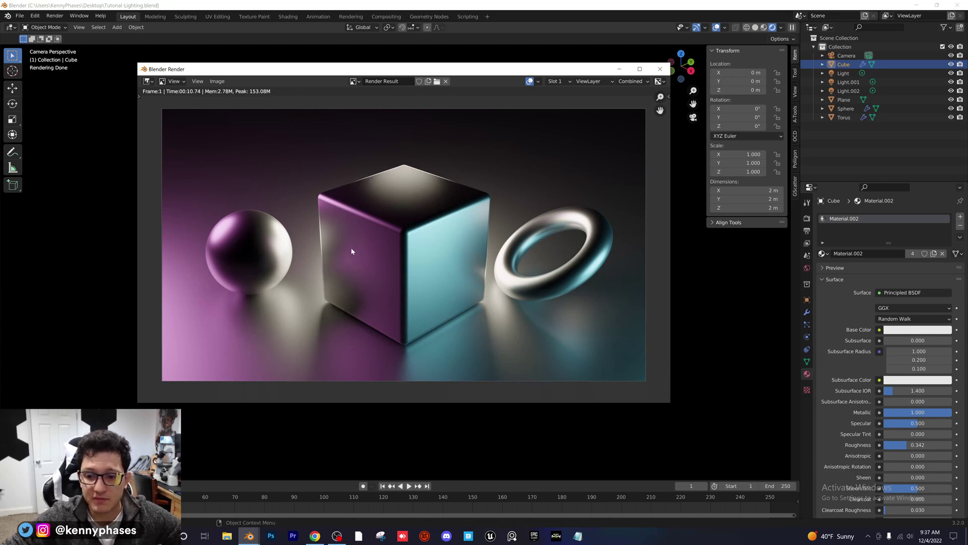
{"action": "scroll", "coordinate": [534, 288], "scroll_direction": "down", "scroll_amount": 2}
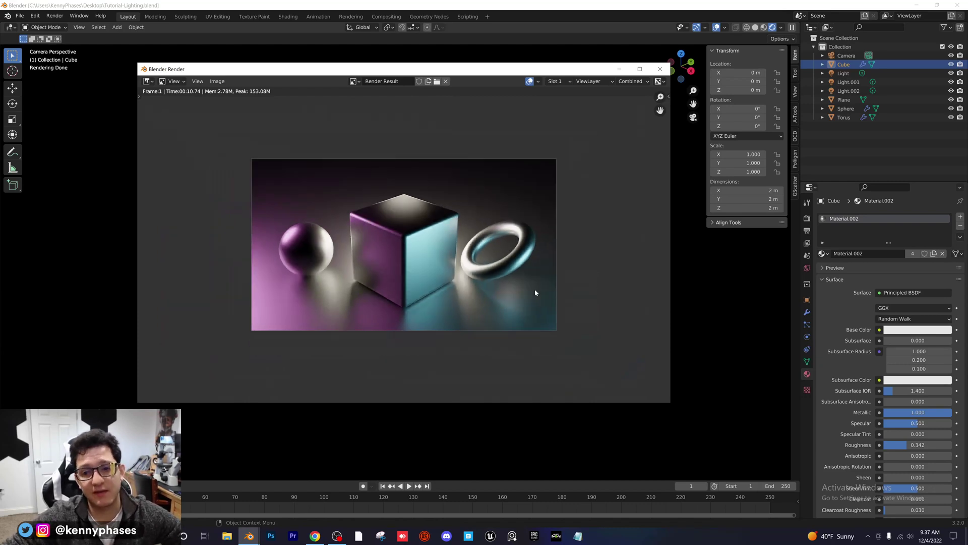
{"action": "scroll", "coordinate": [531, 289], "scroll_direction": "up", "scroll_amount": 1}
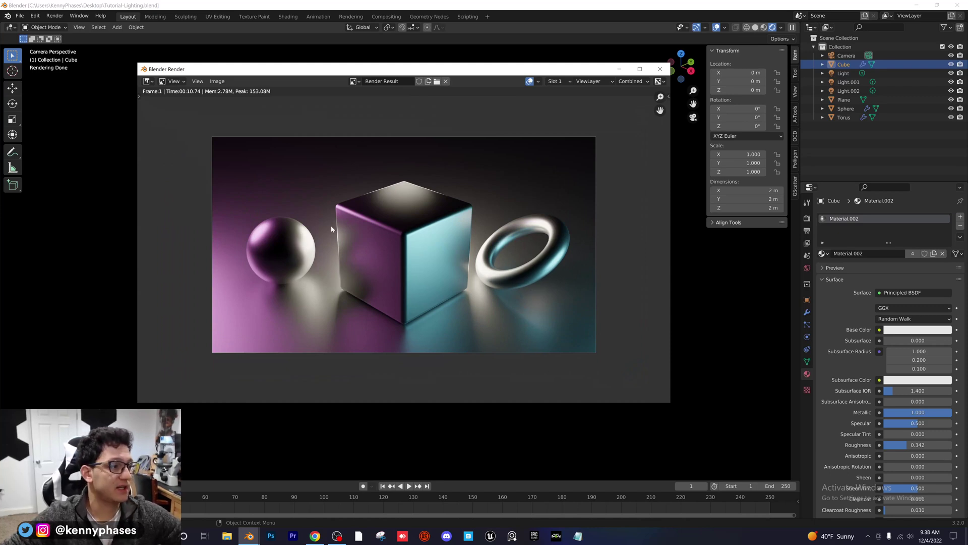
{"action": "scroll", "coordinate": [338, 228], "scroll_direction": "up", "scroll_amount": 1}
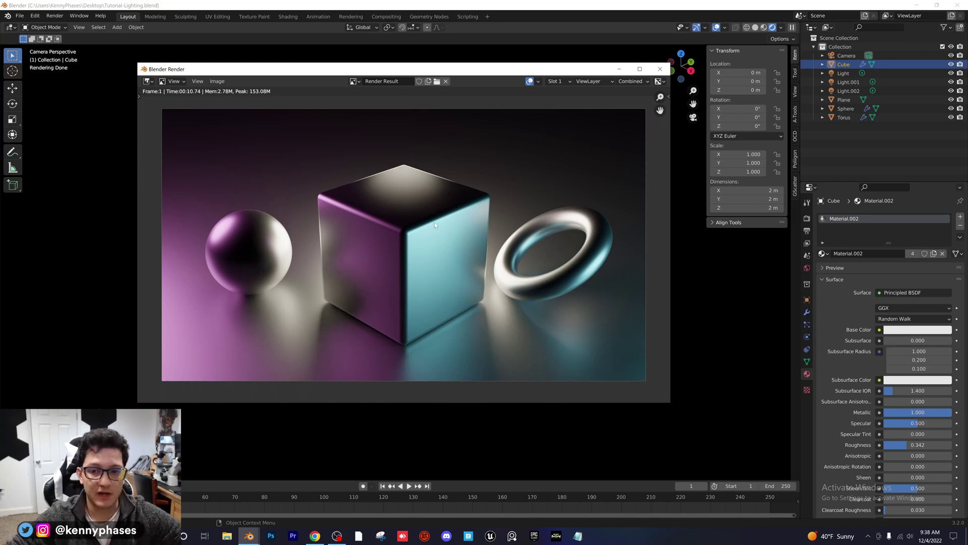
{"action": "left_click_drag", "start_coordinate": [316, 71], "coordinate": [311, 71]}
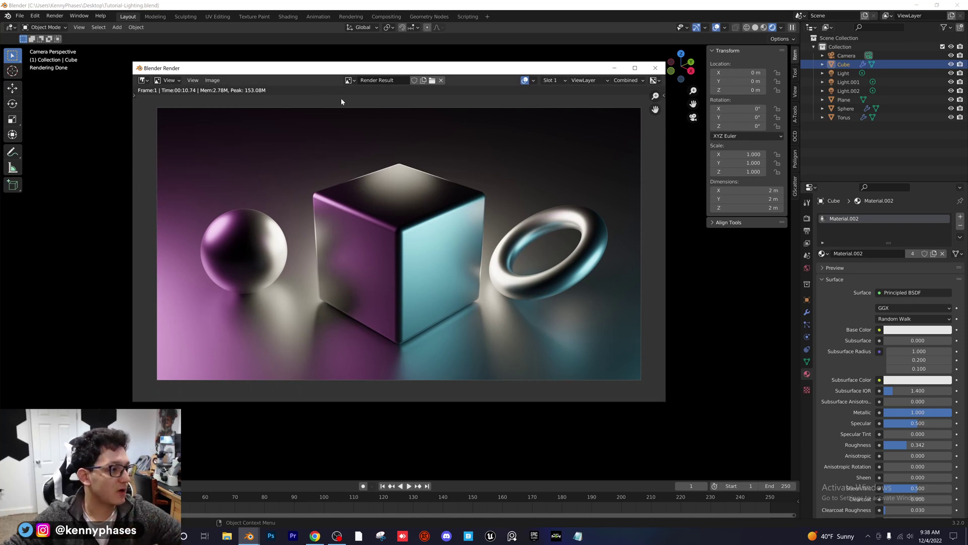